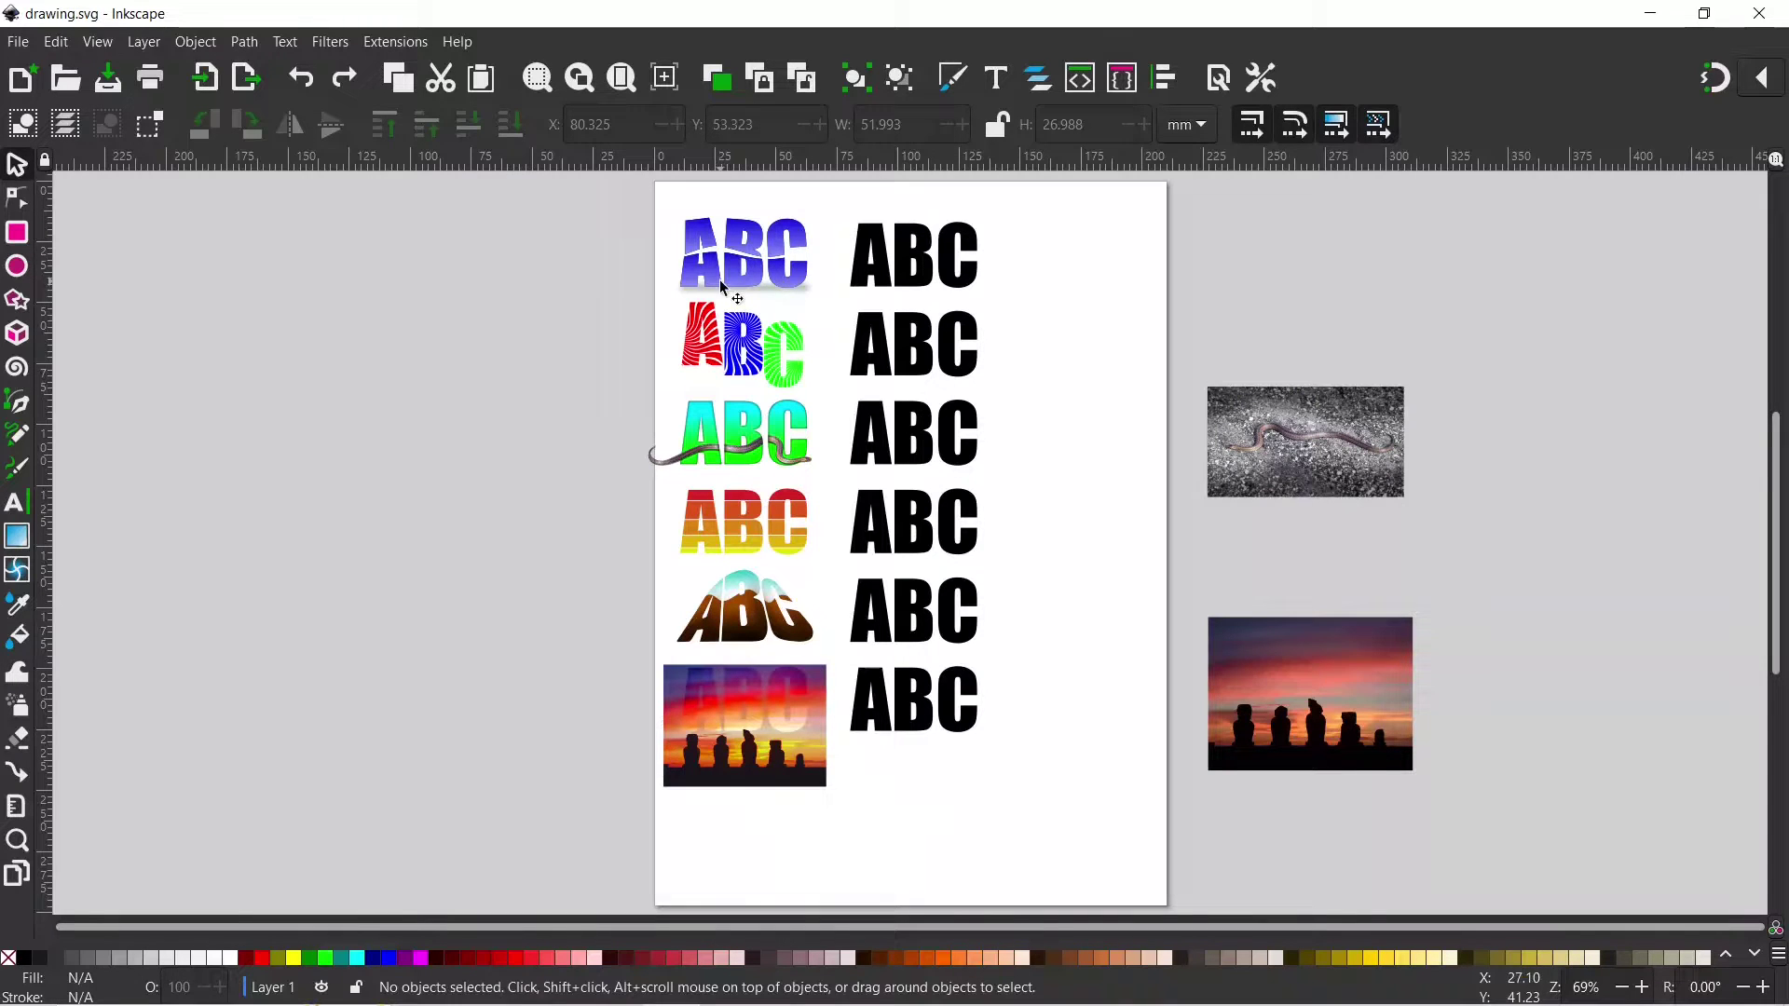
Step: Zoom to 277% and frame the blue and plain black ABC rows, then pick the Pen tool
ctrl+scroll(839, 339, up, 4)
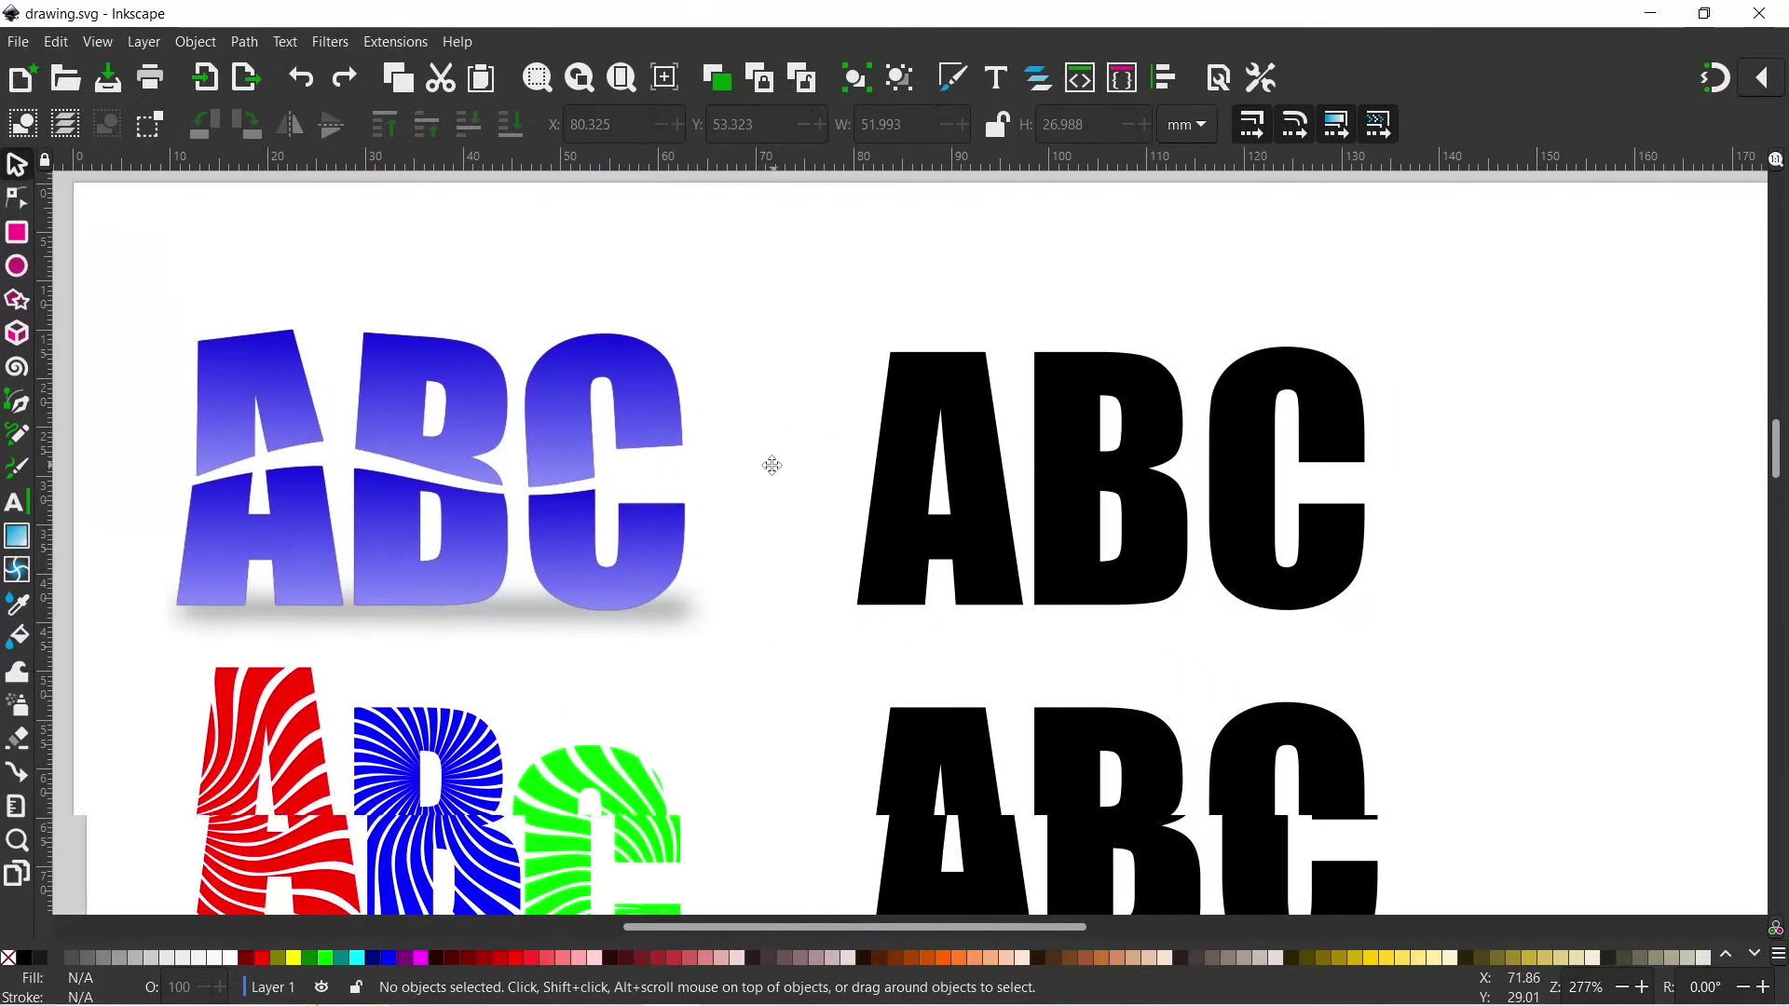
drag(773, 465, 677, 470)
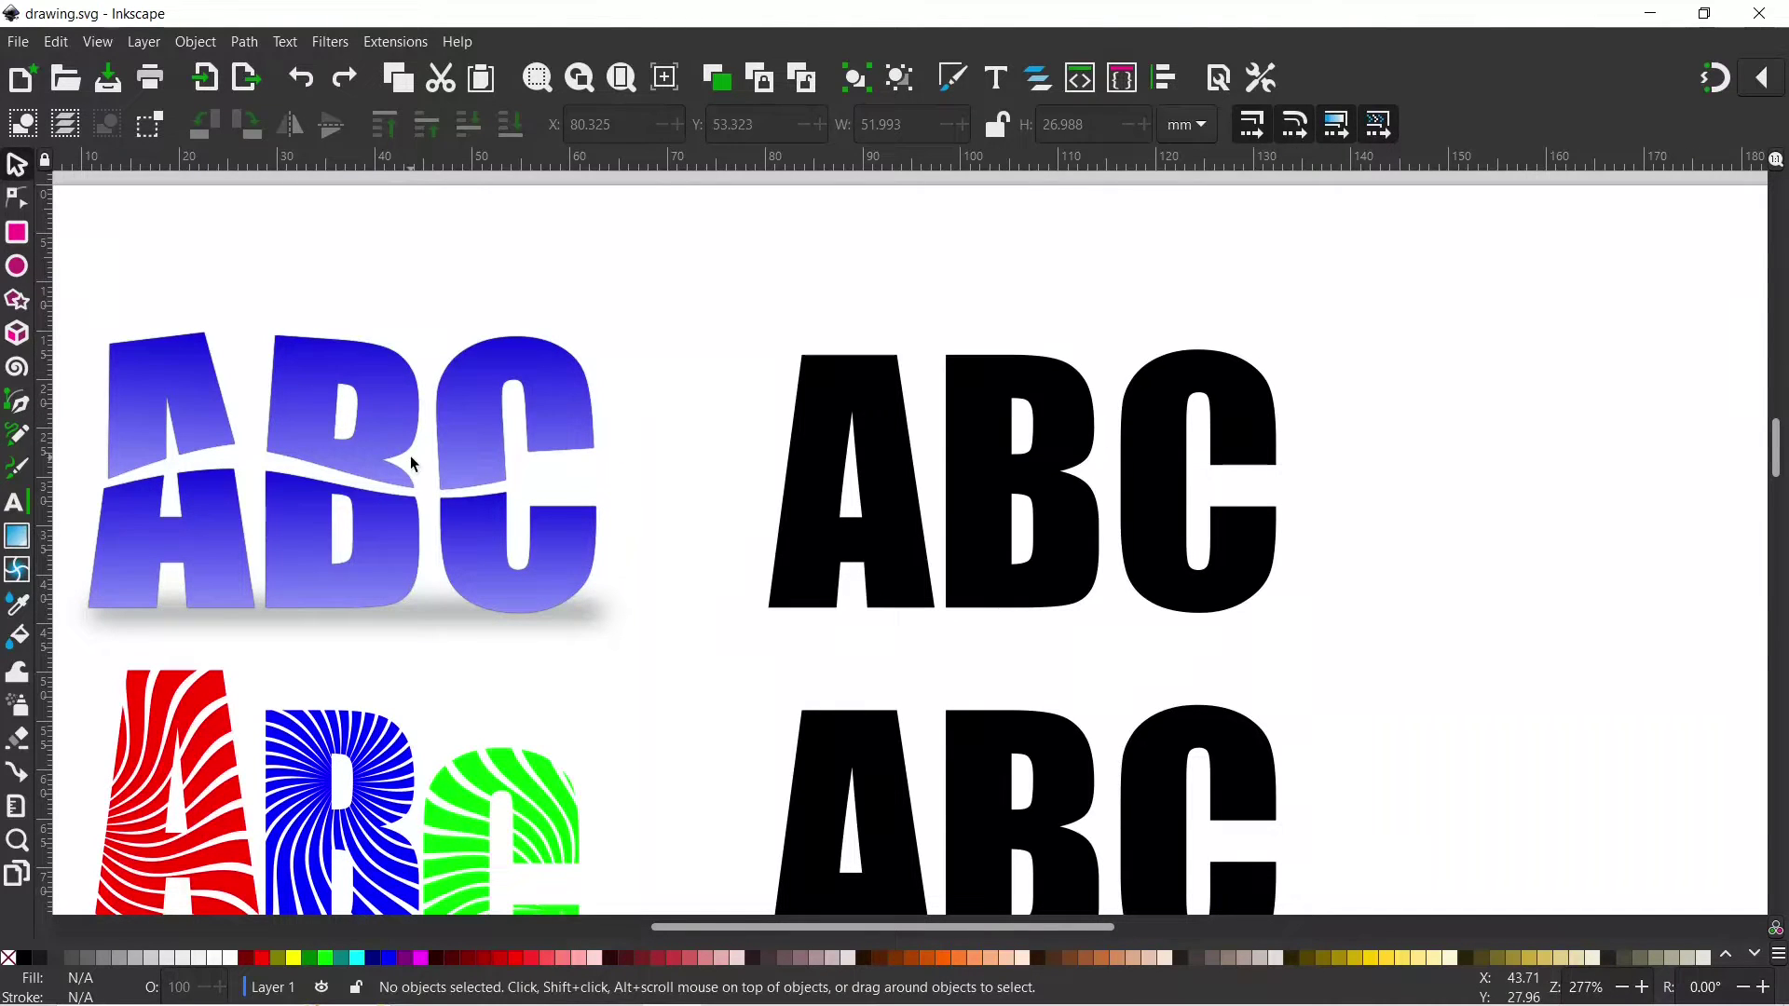
click(18, 403)
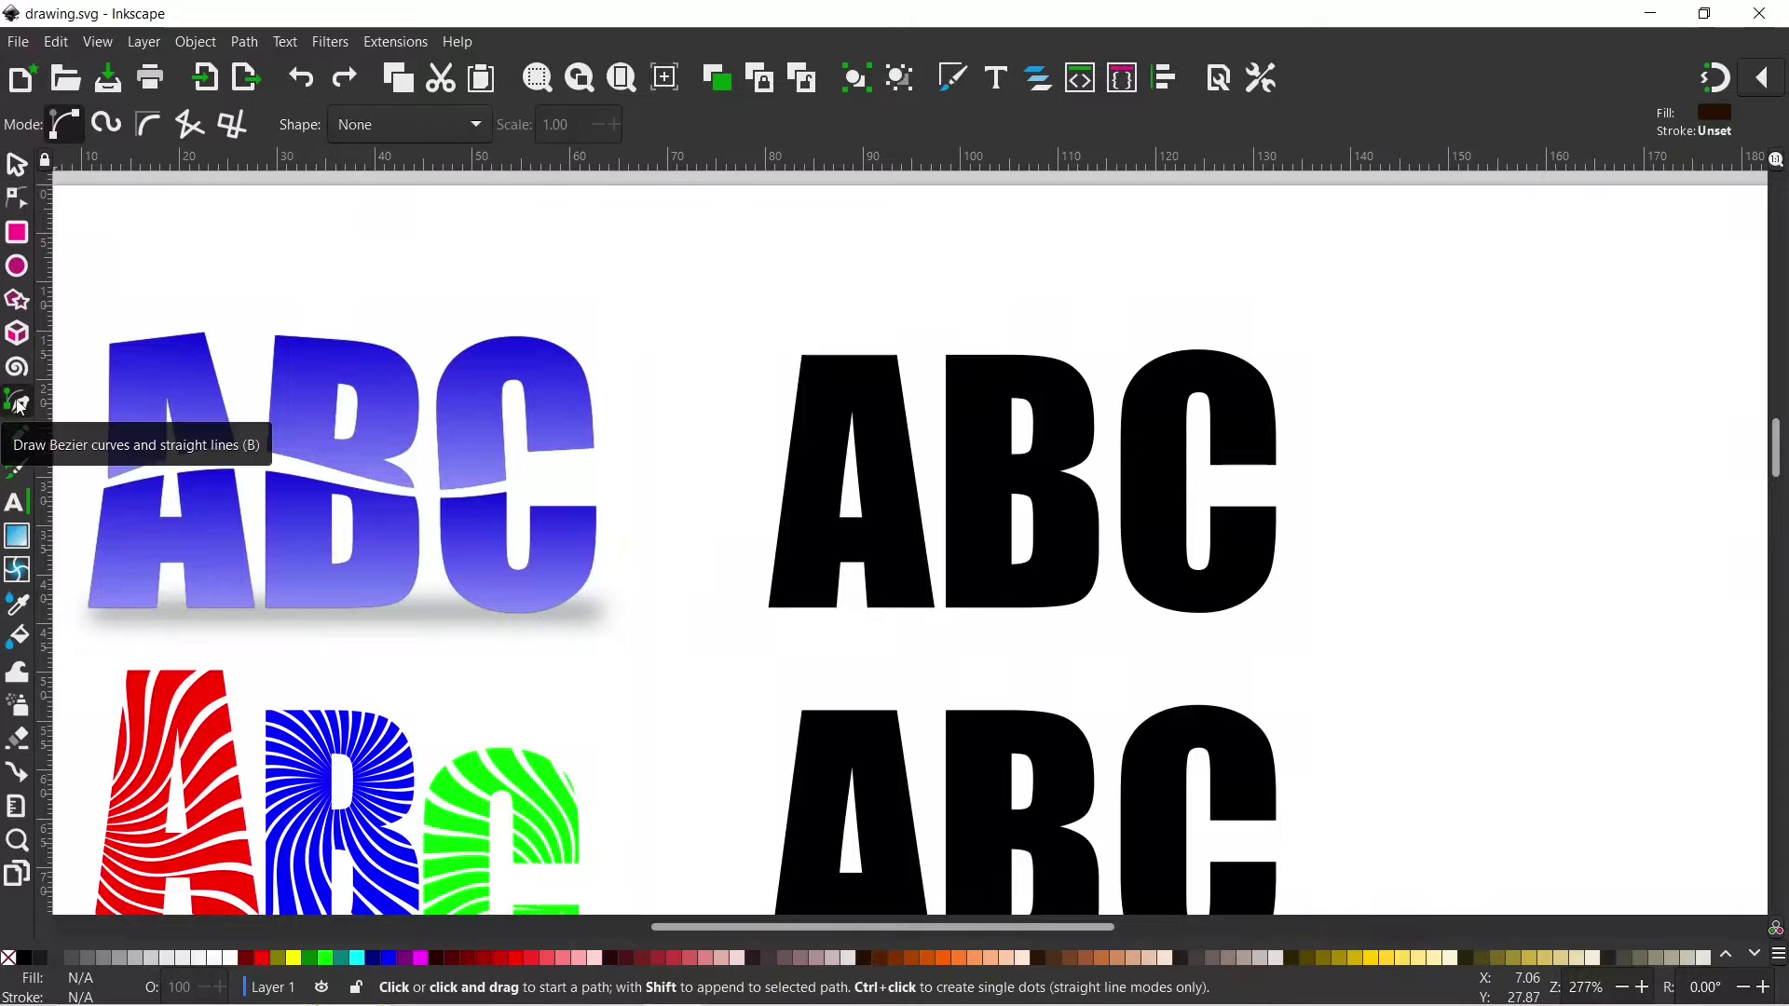
Step: Draw a four-node BSpline wave from left of the A to up right of the C
click(148, 125)
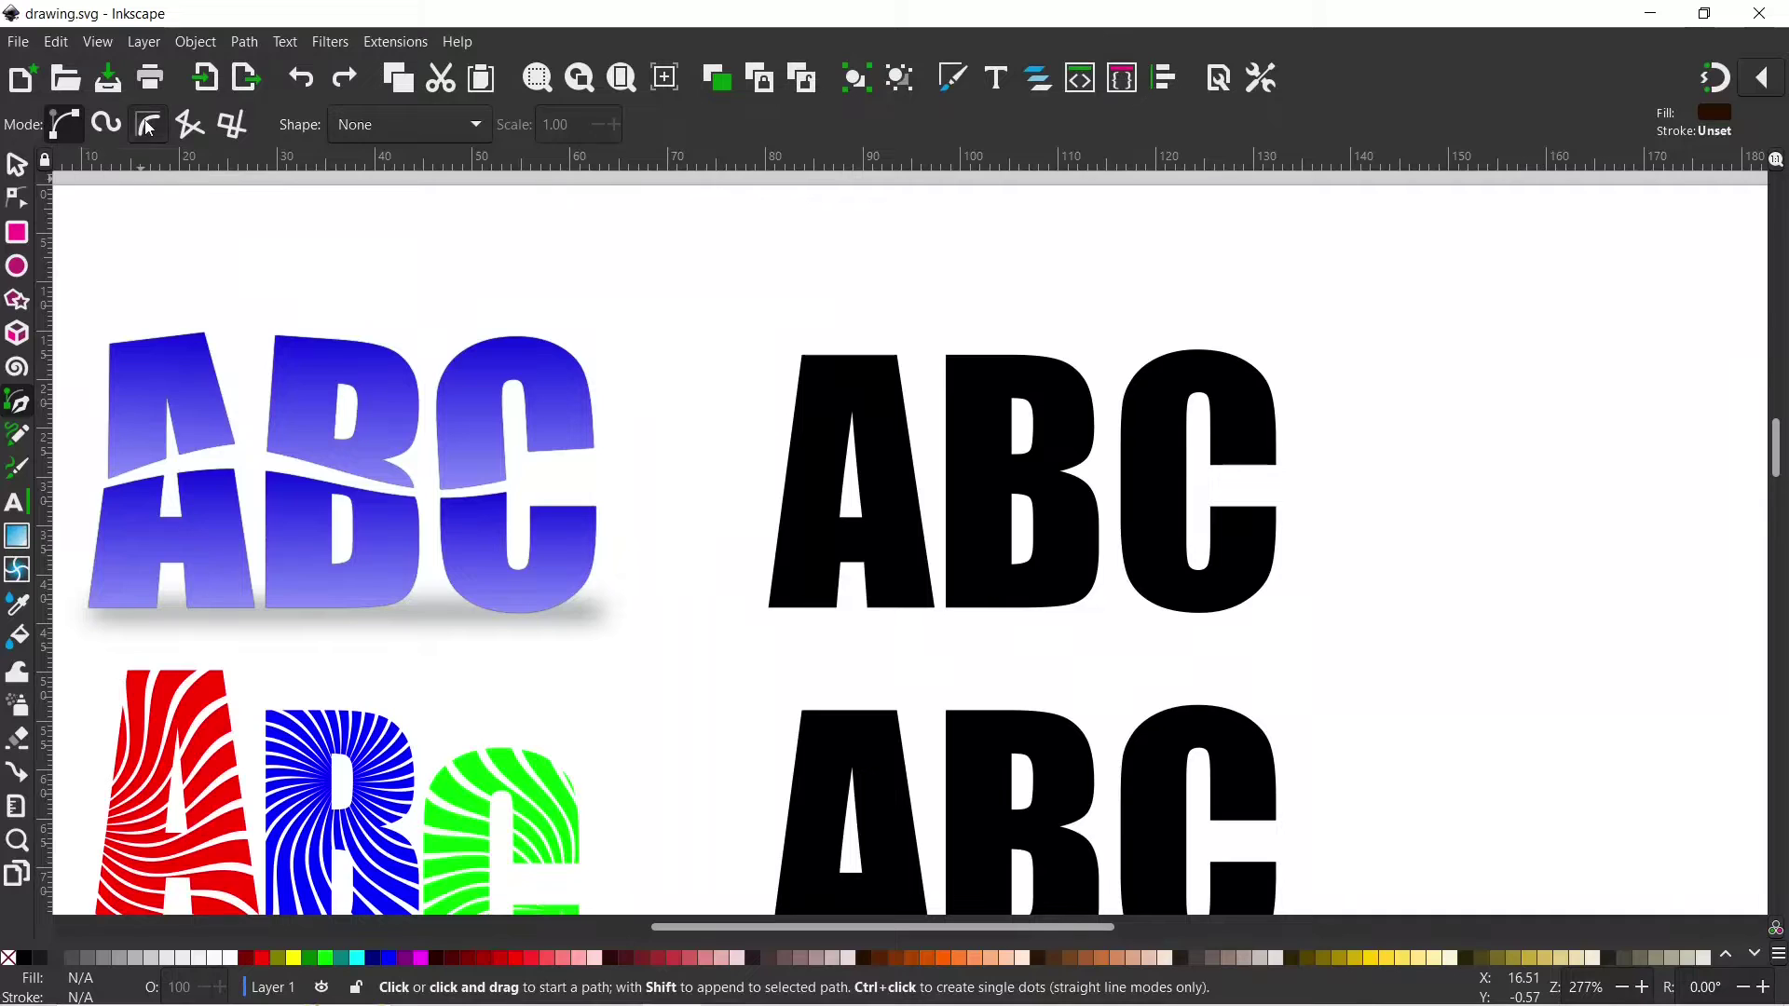
click(739, 495)
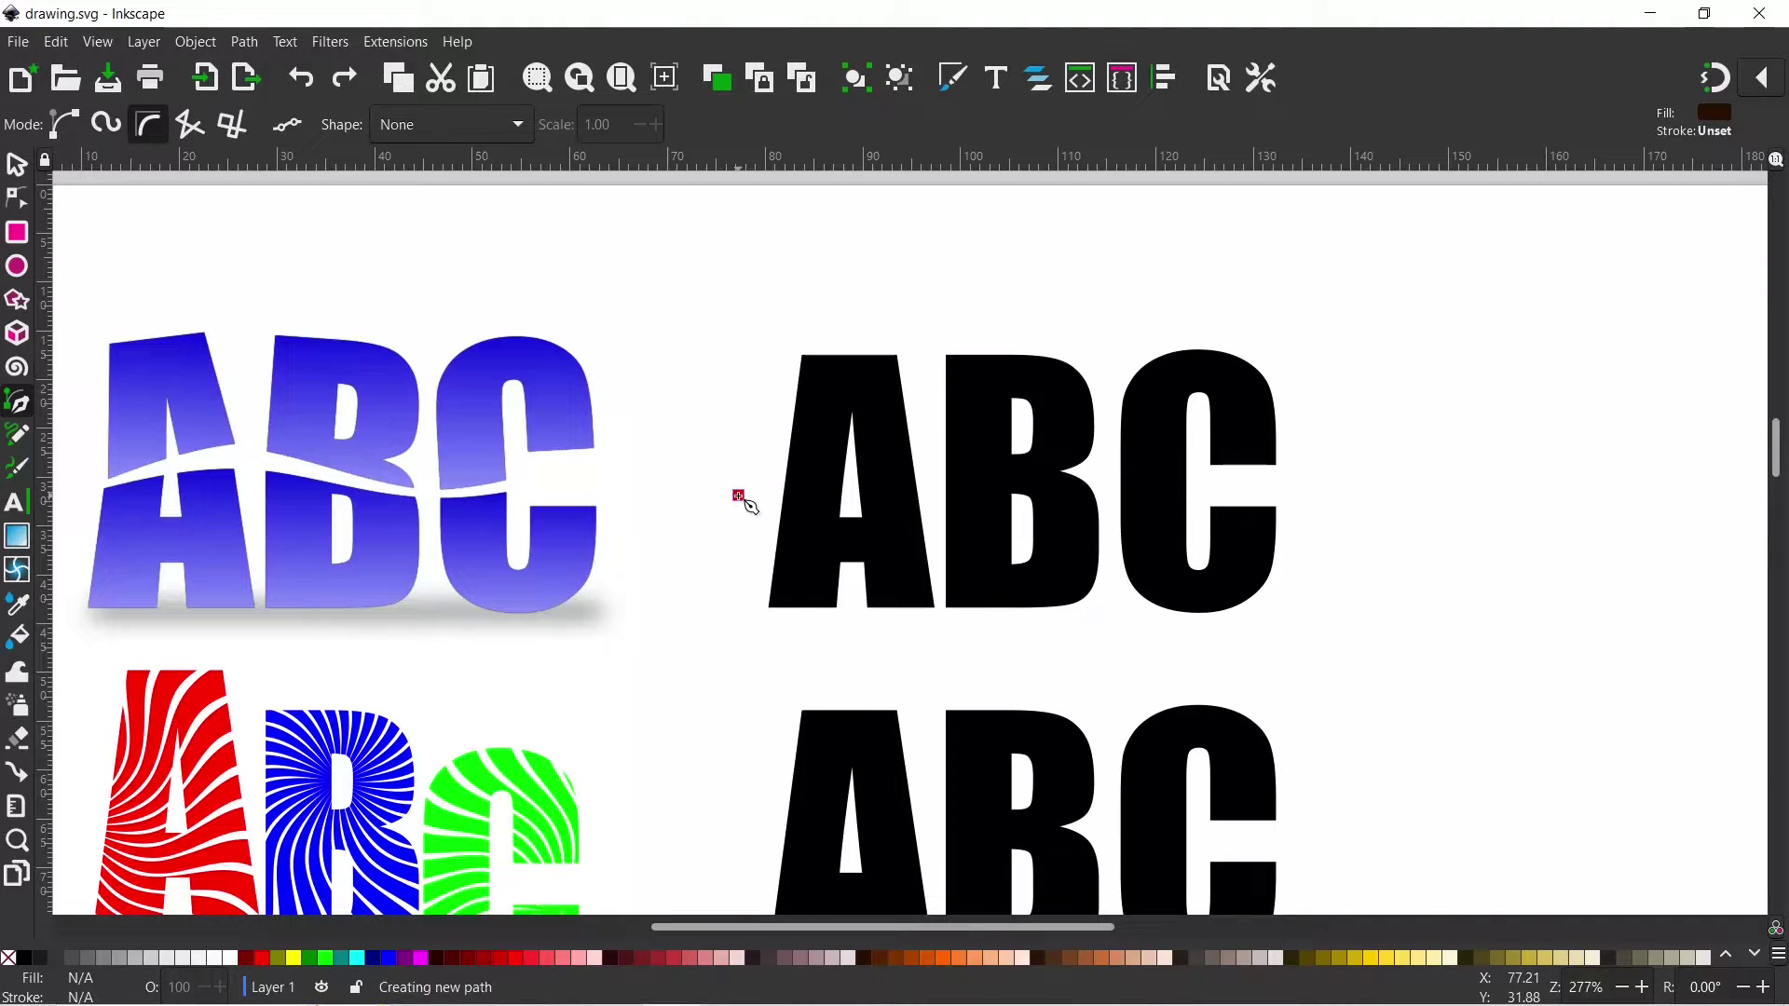
click(934, 416)
click(1128, 540)
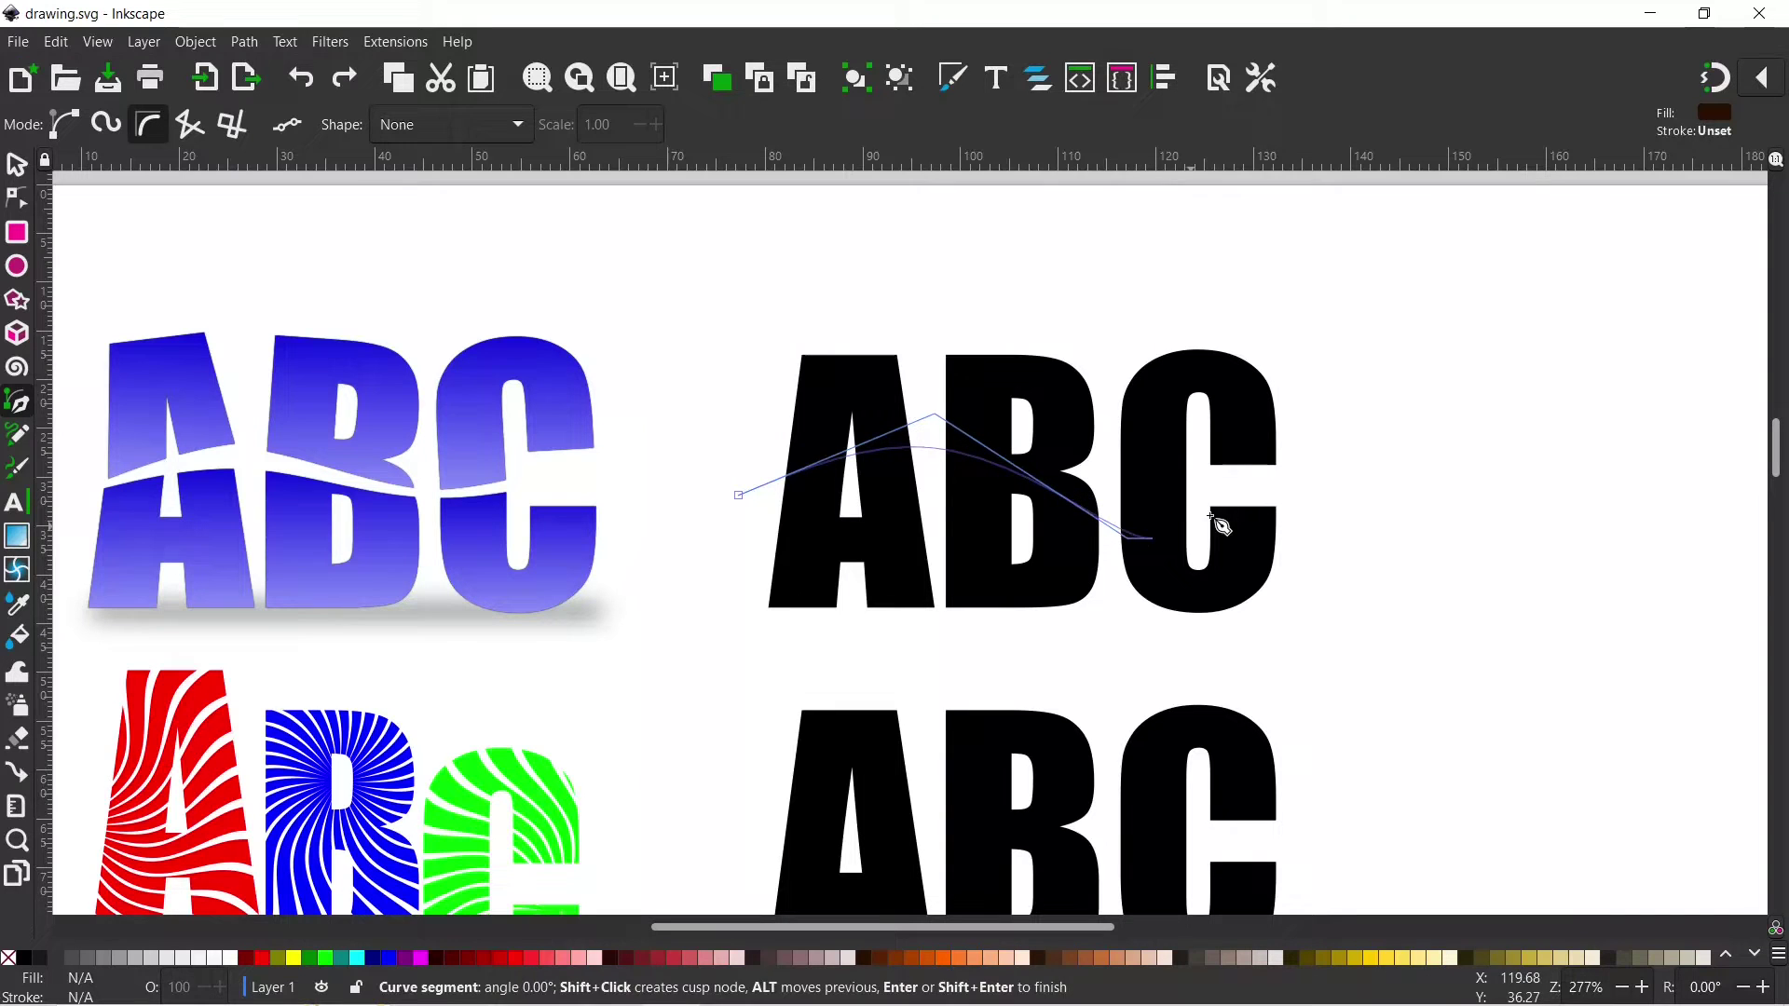
click(1328, 429)
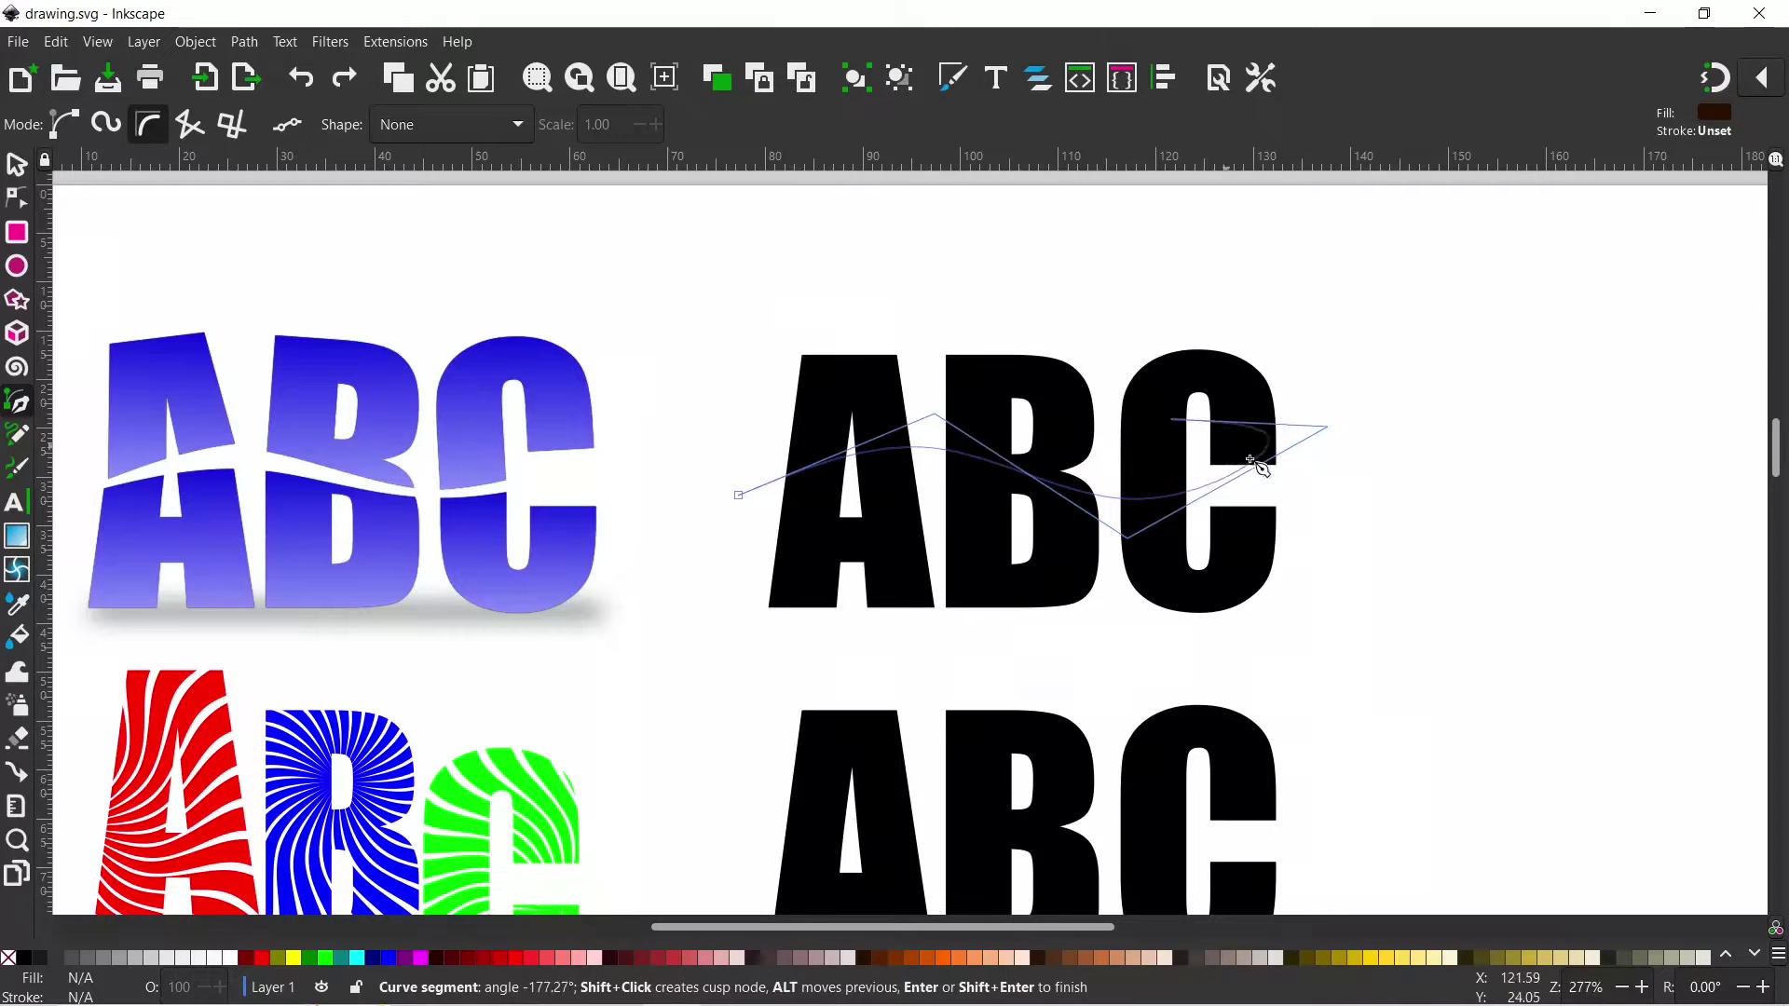
key(Return)
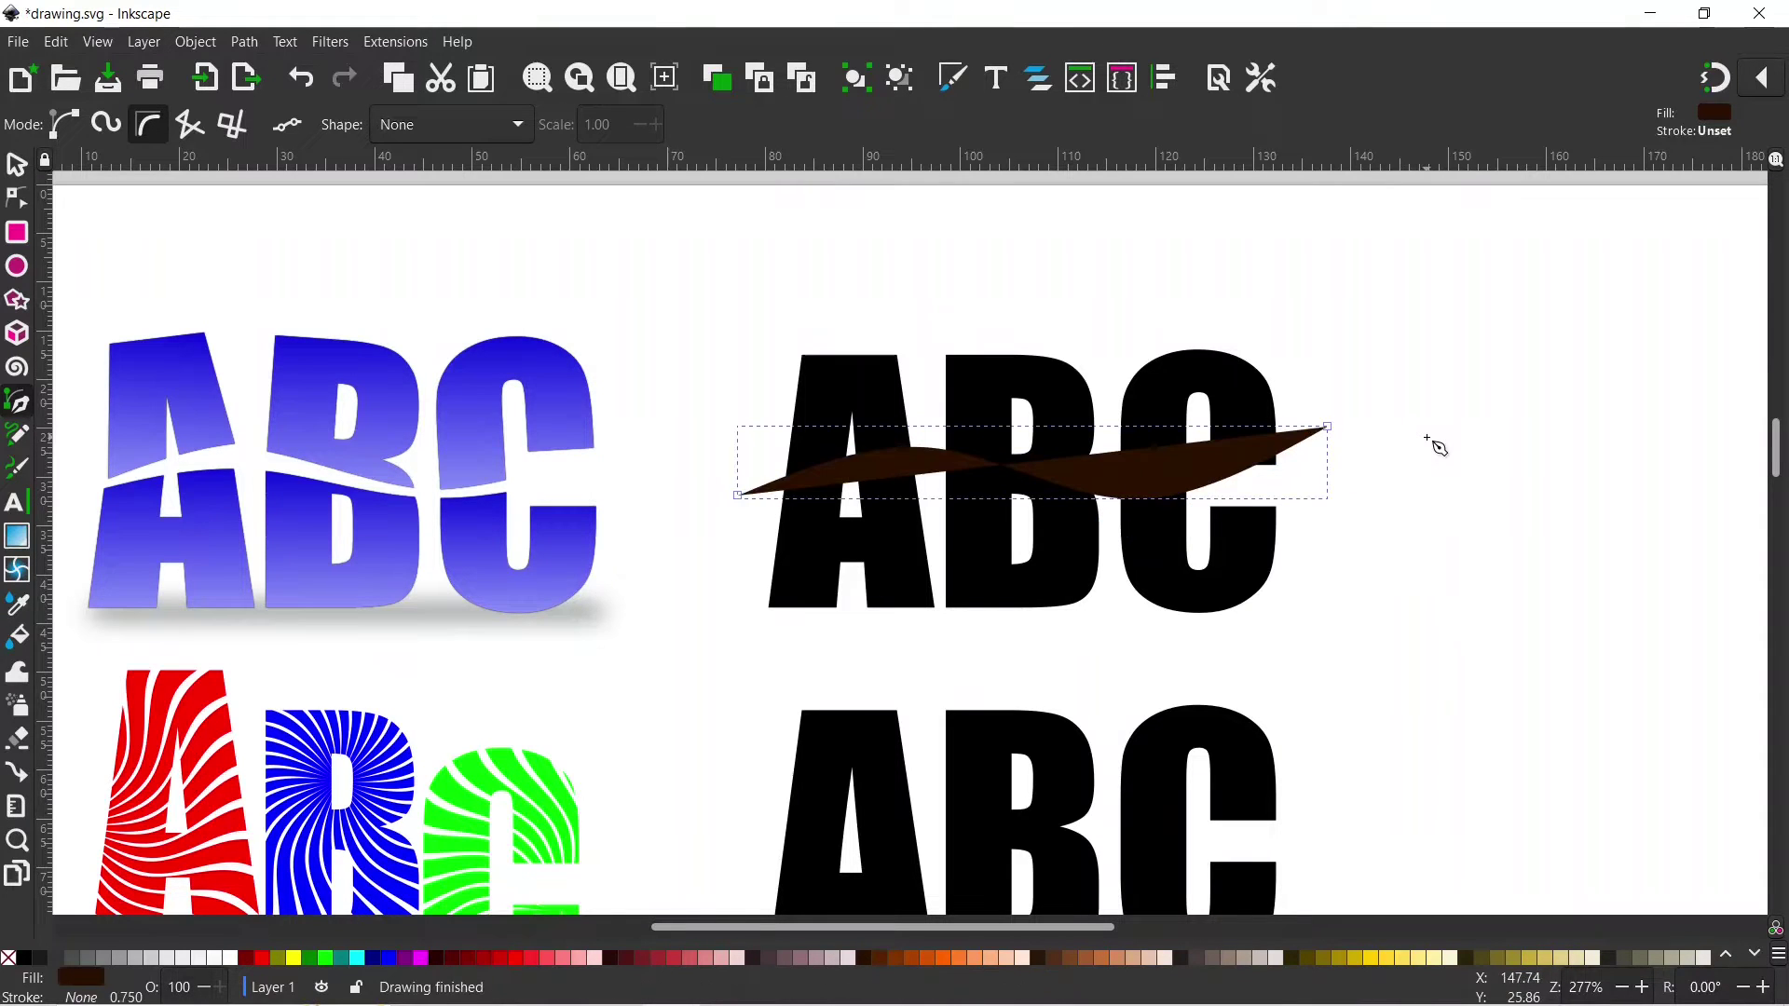
Step: Remove the wave's fill and give it a Fuchsia (#FF00FF) outline
shift+click(325, 960)
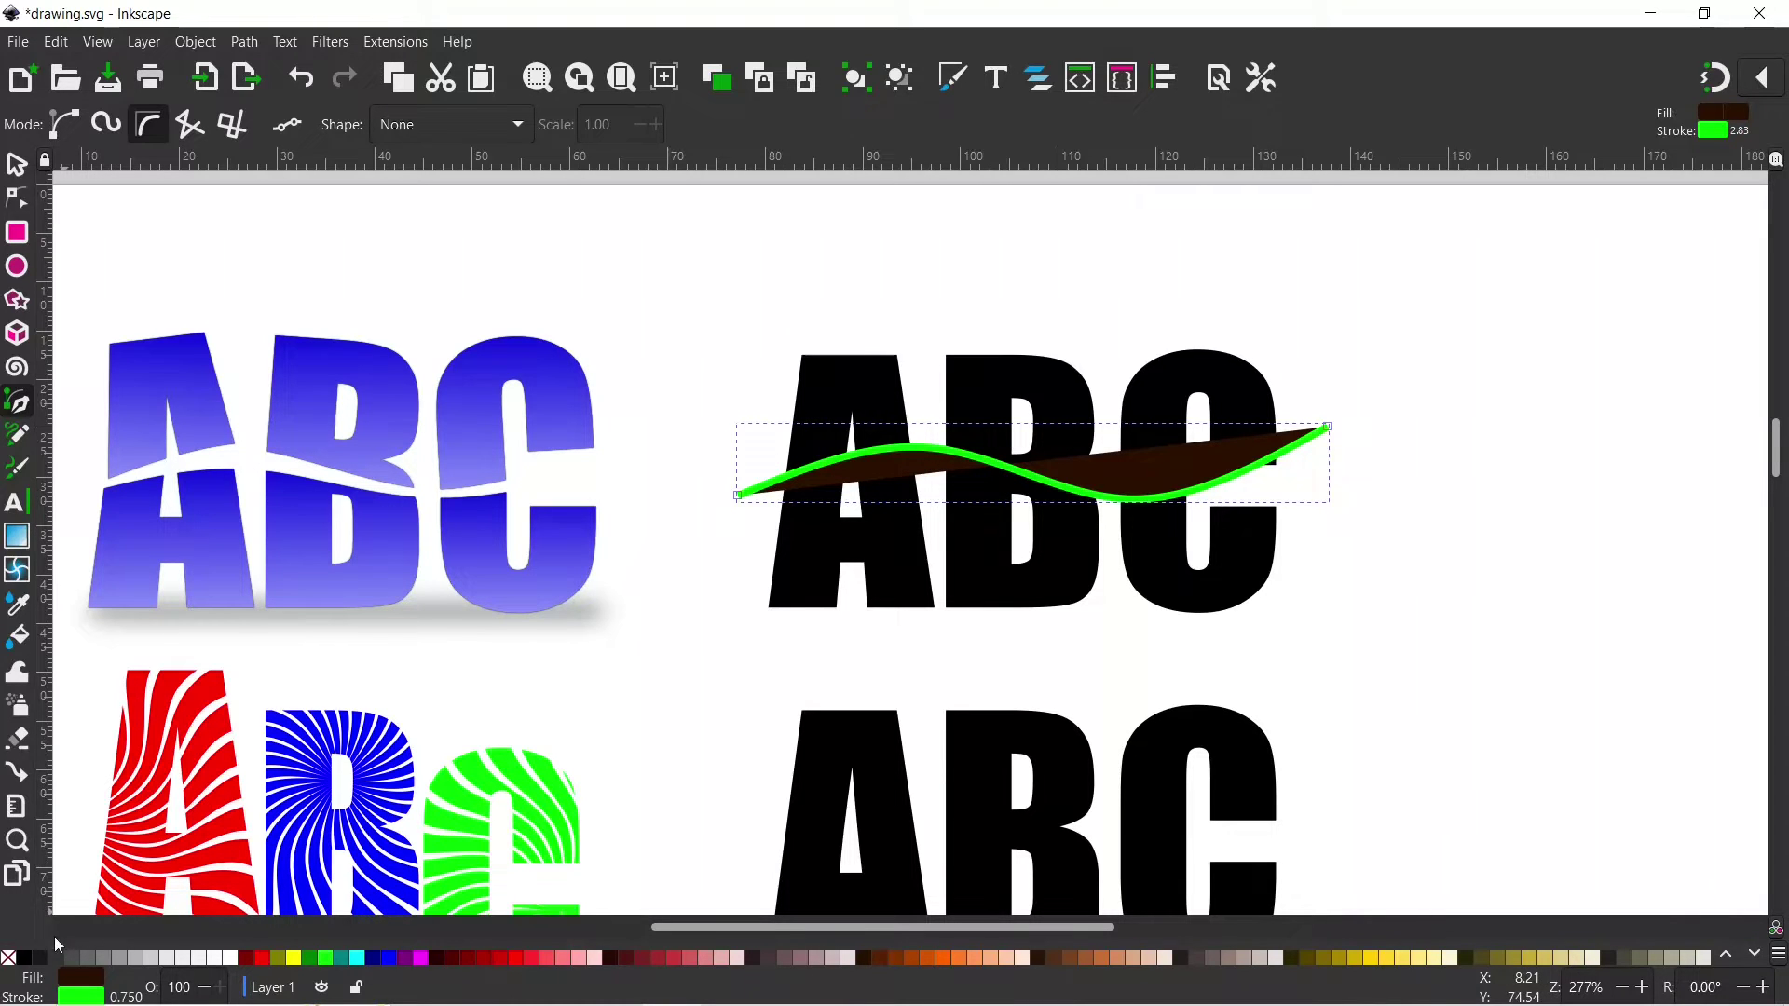
click(10, 958)
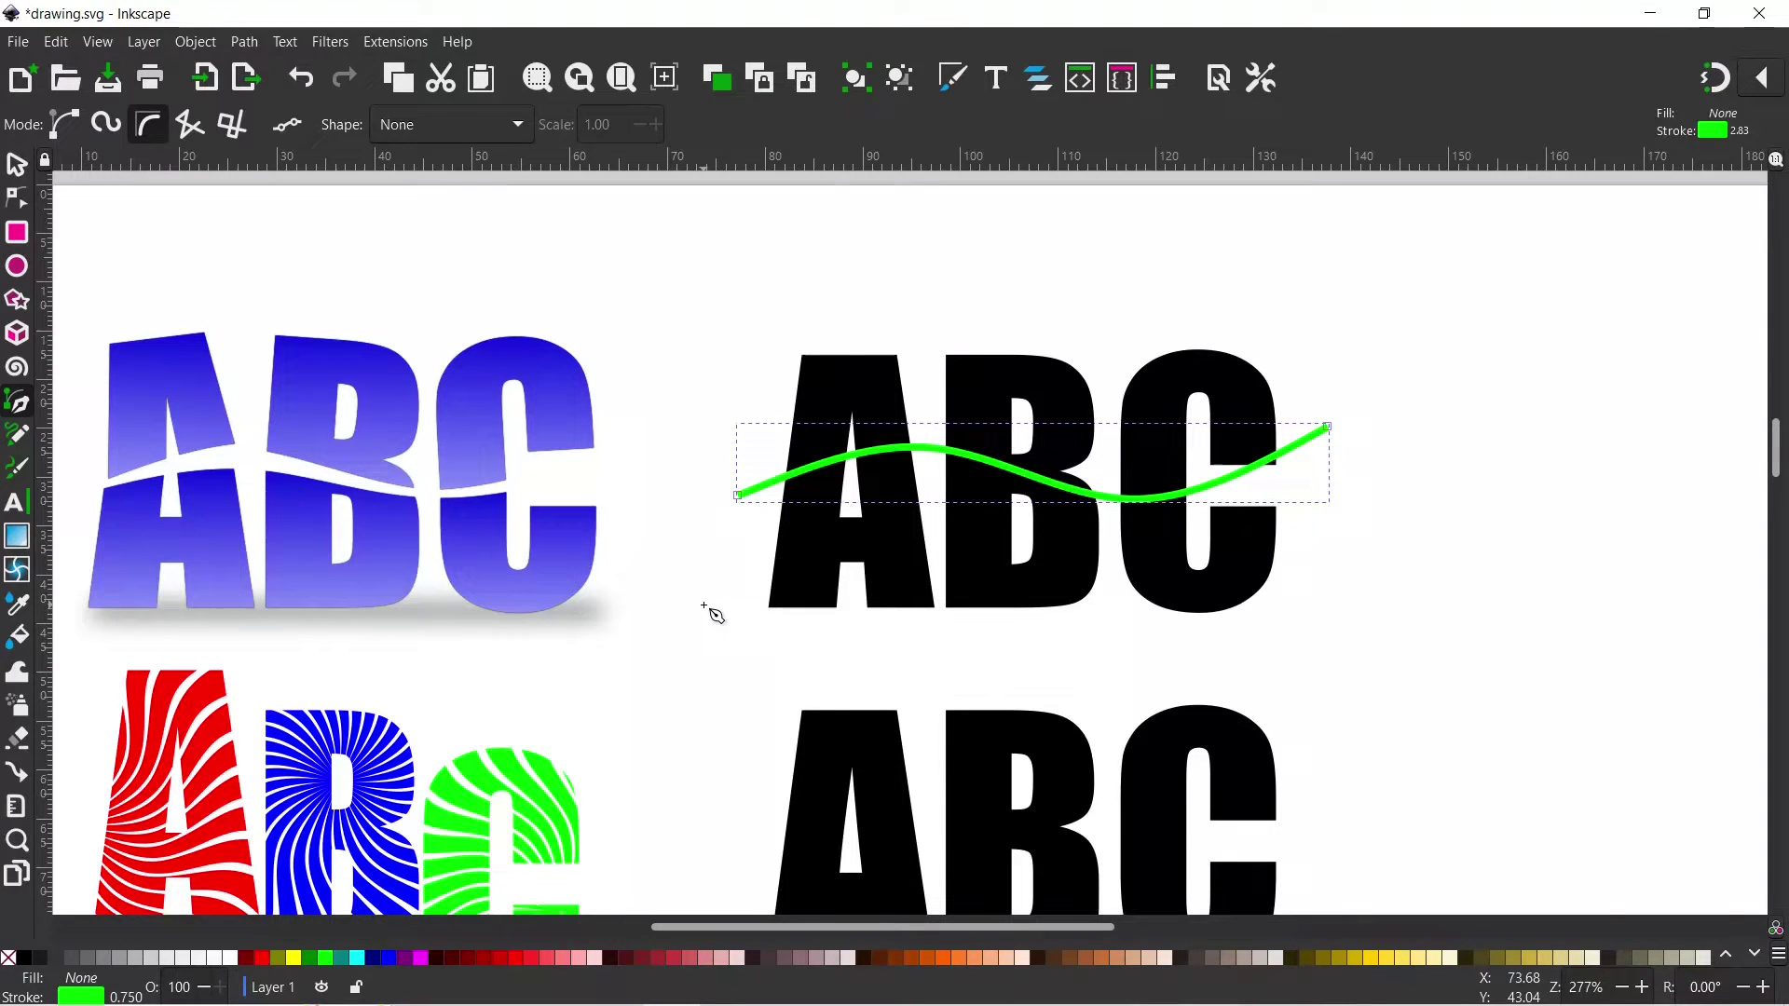
shift+click(428, 965)
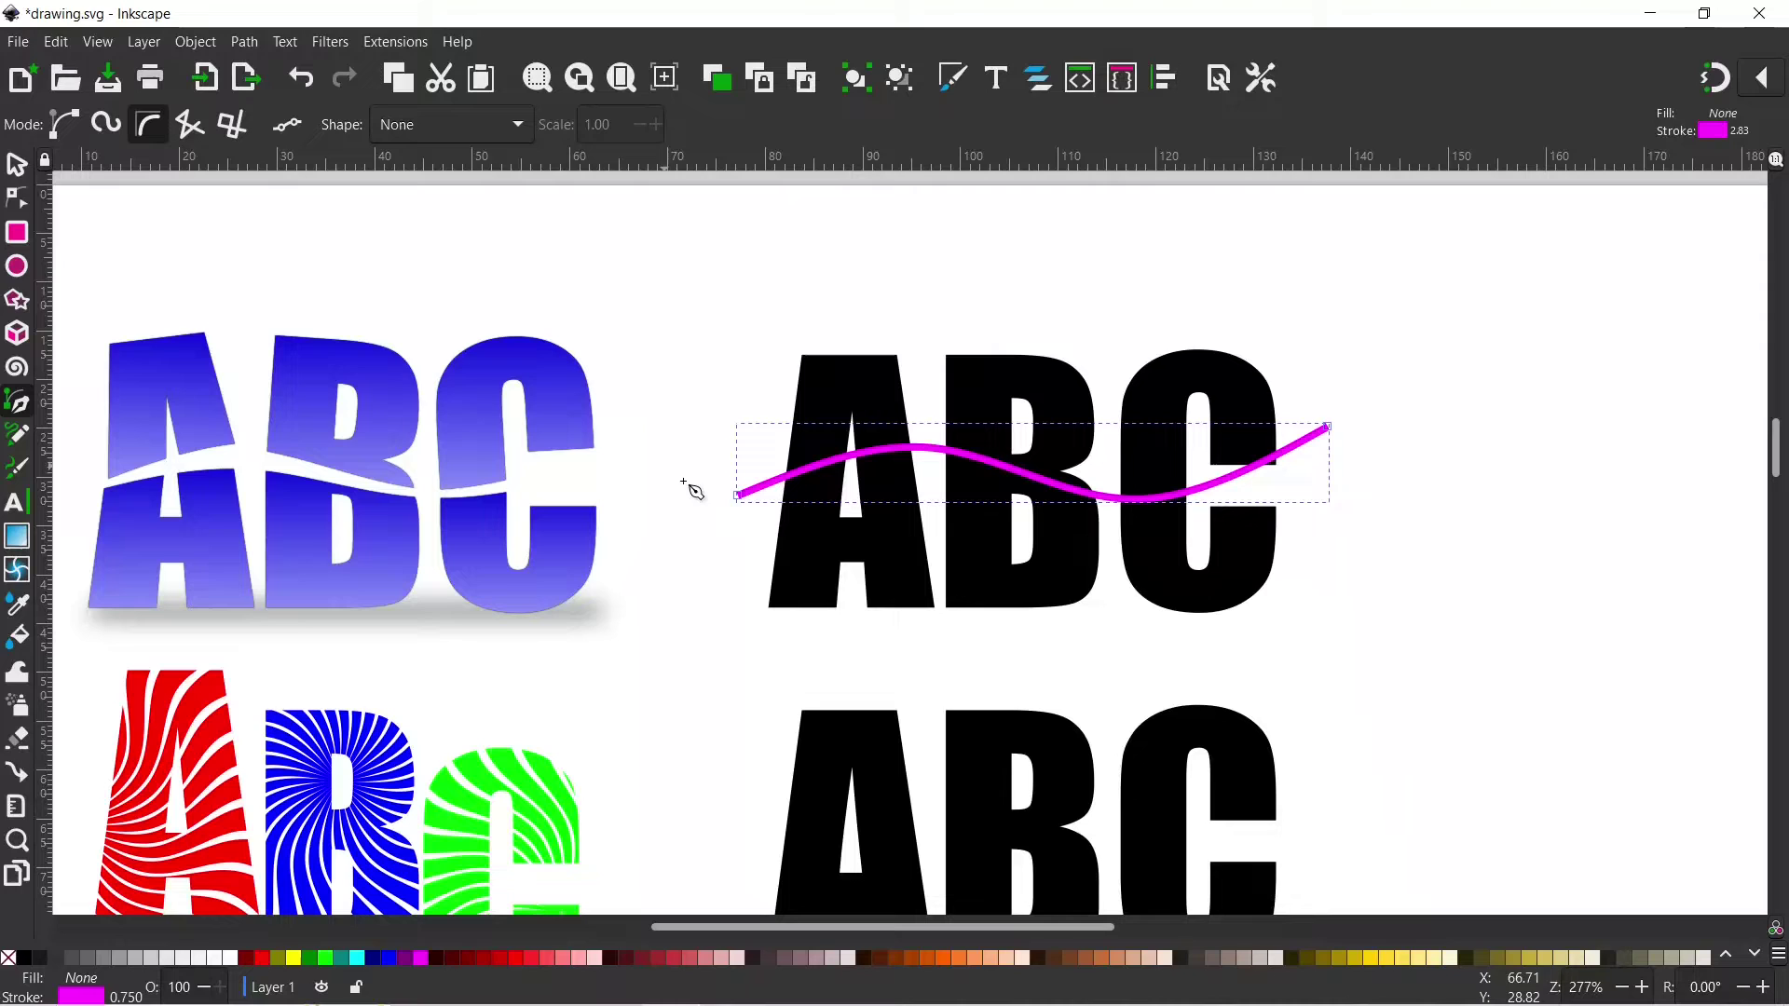
Step: Nudge the fuchsia wave slightly lower, then split the black ABC along it with Path > Division
click(16, 165)
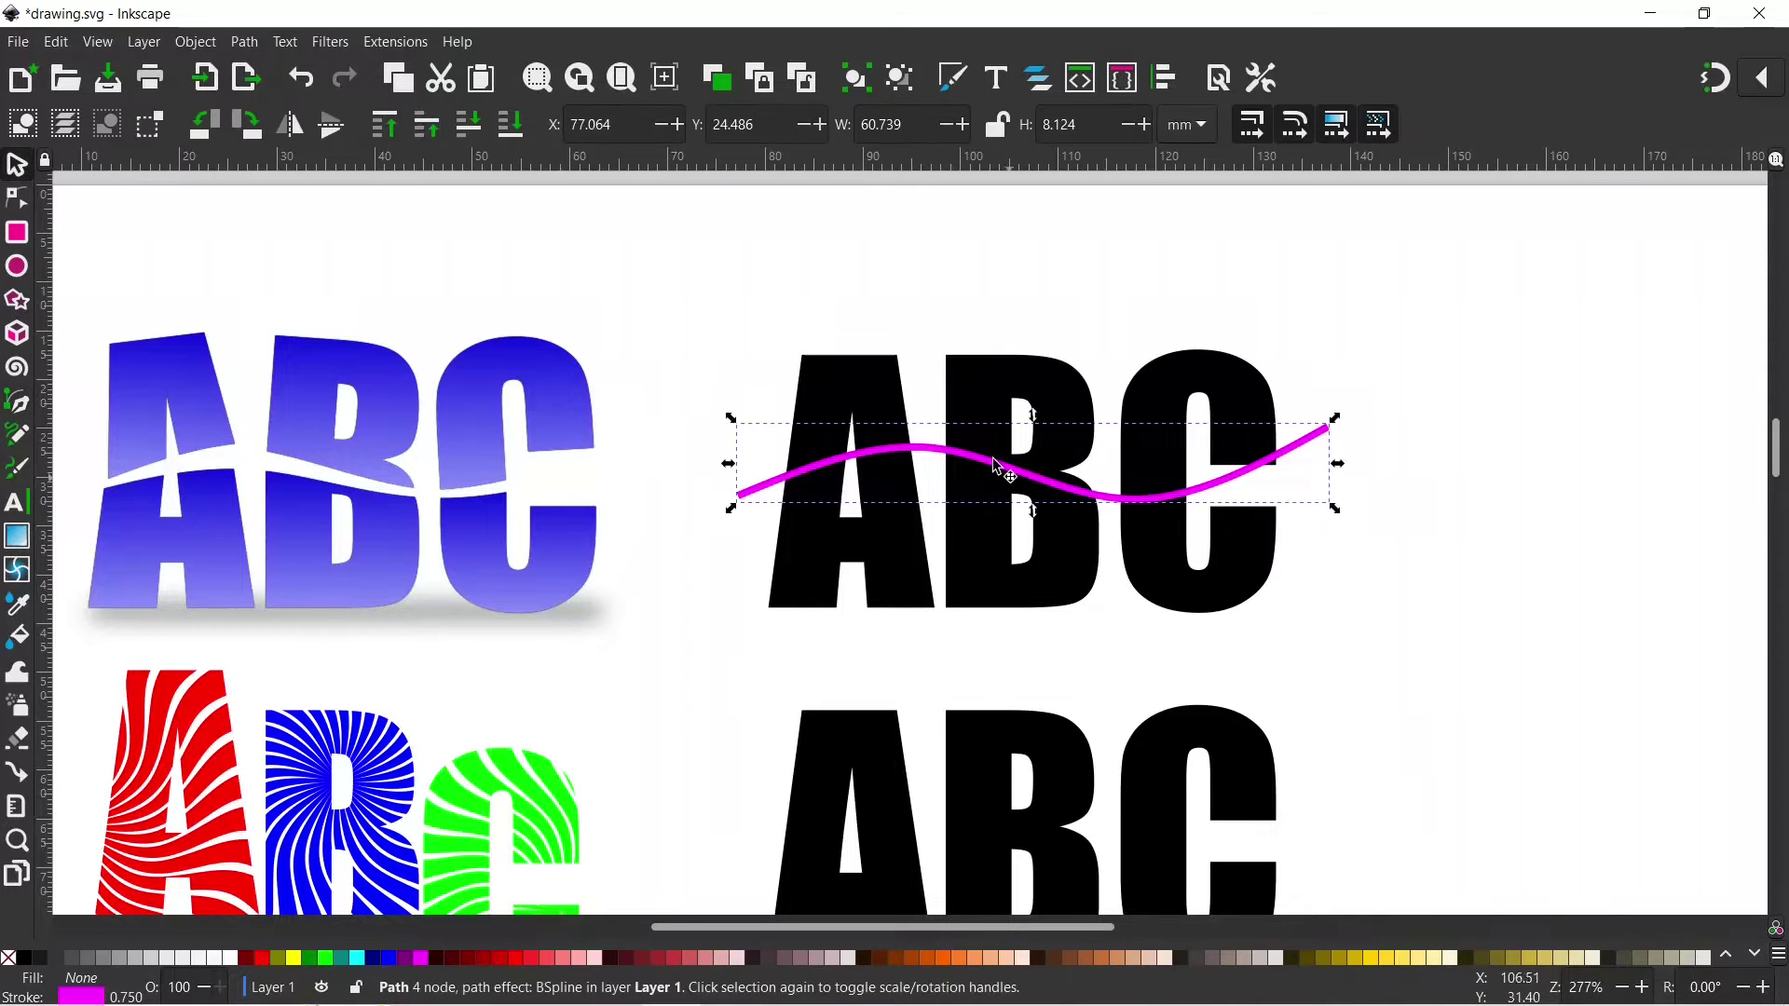
drag(990, 468, 989, 482)
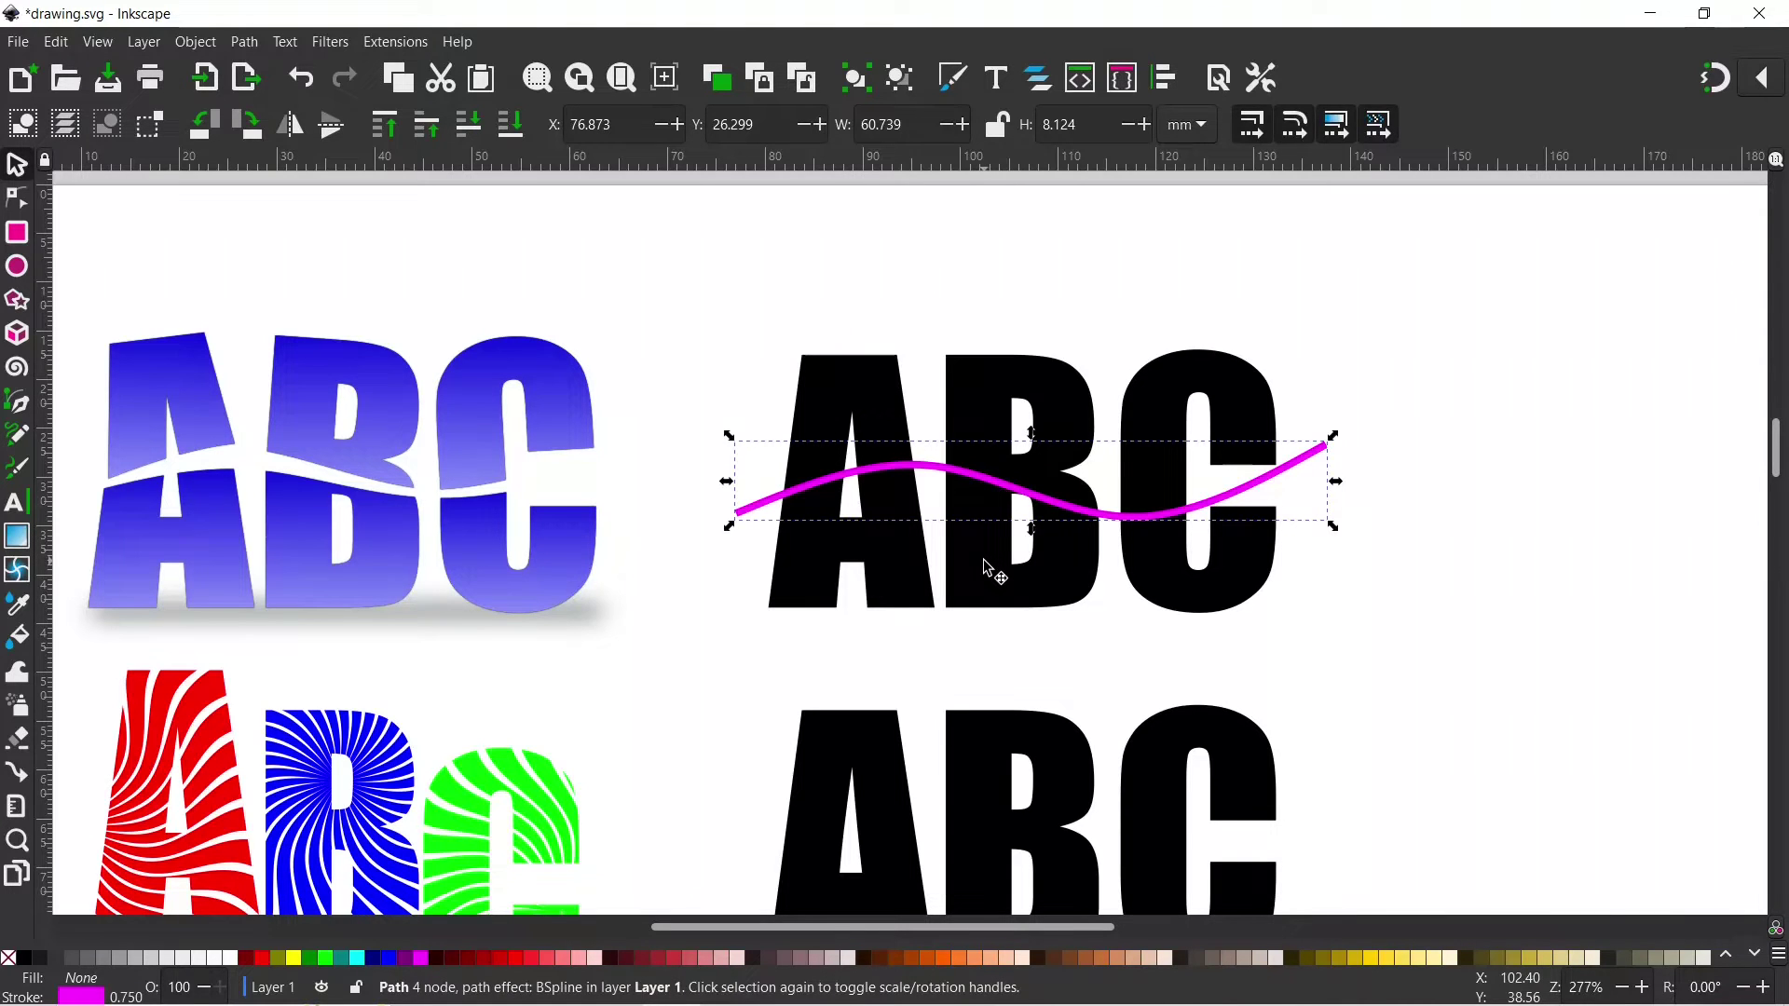
shift+click(883, 384)
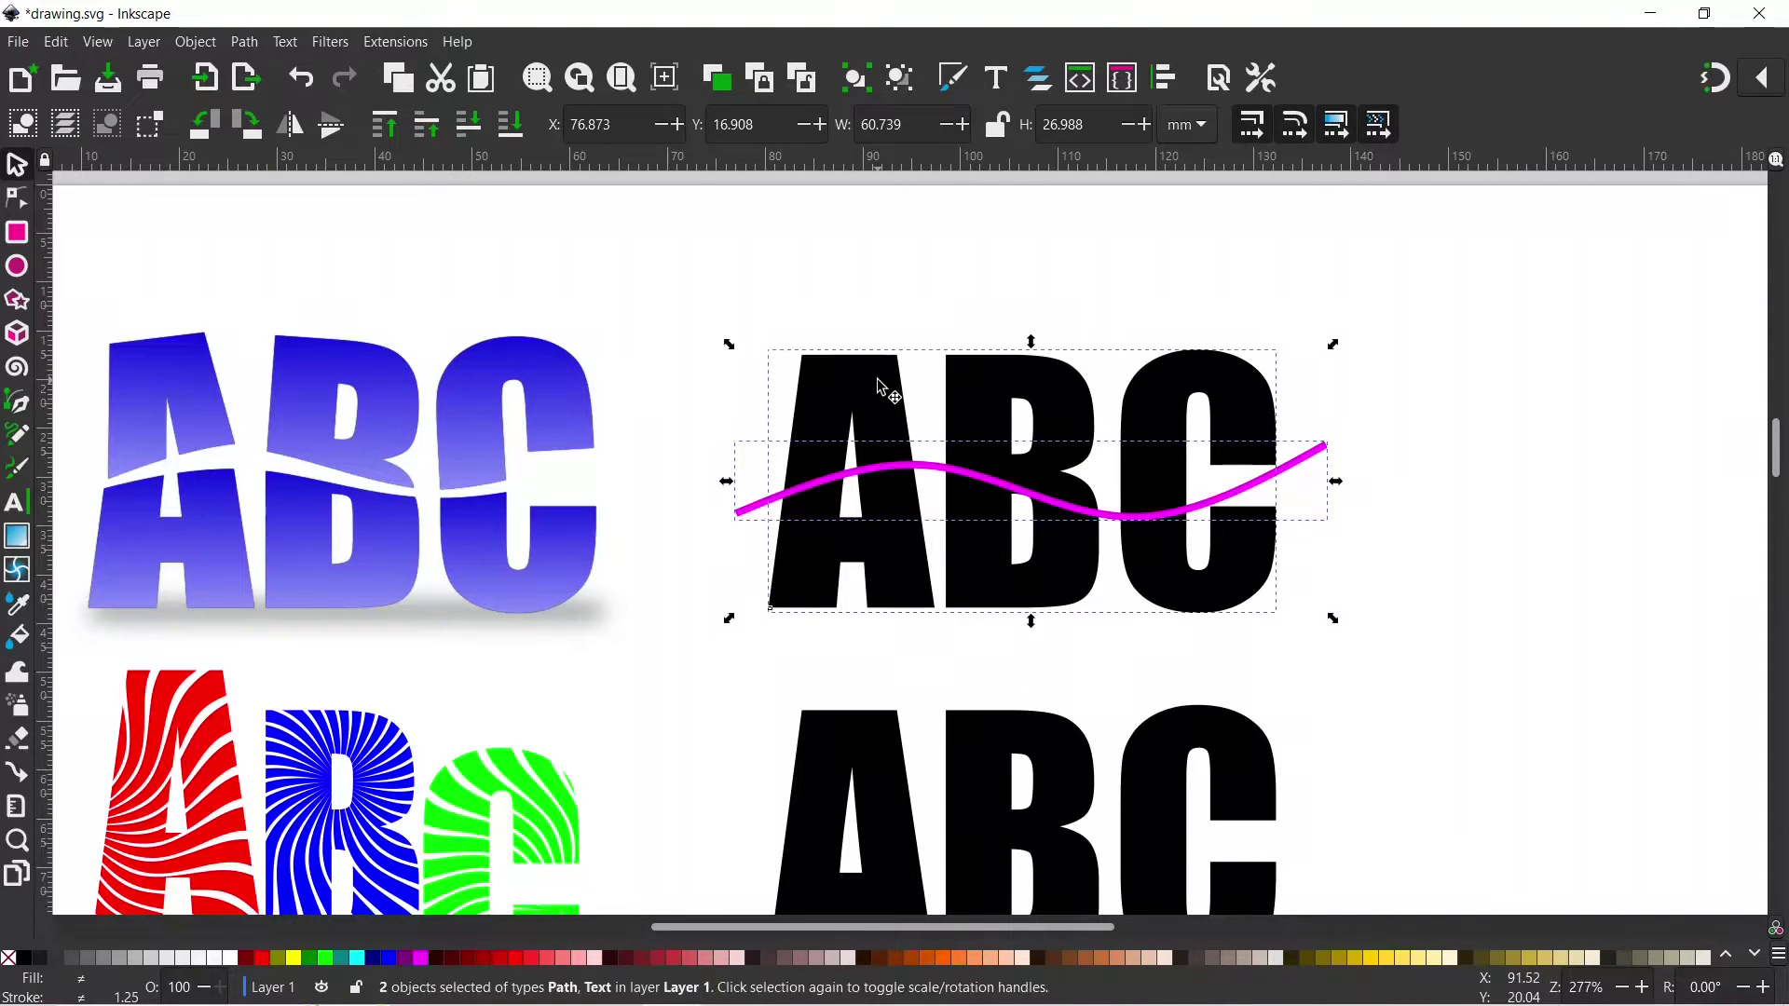
click(245, 42)
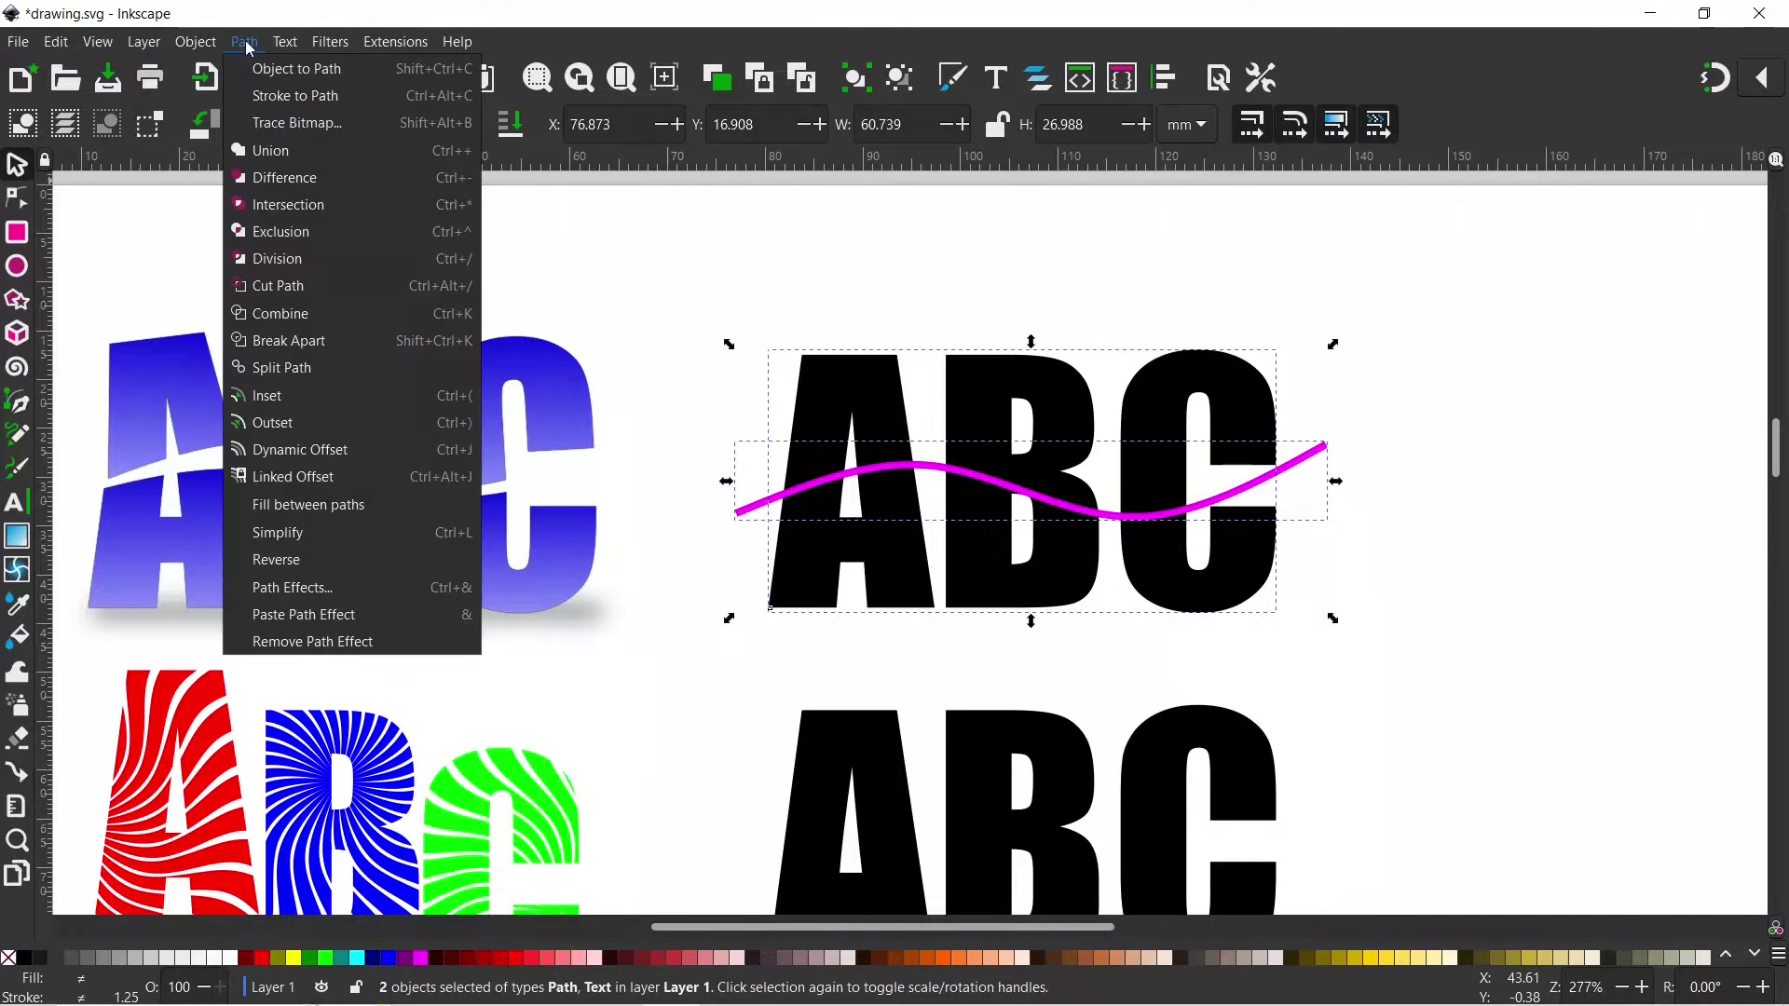
click(288, 267)
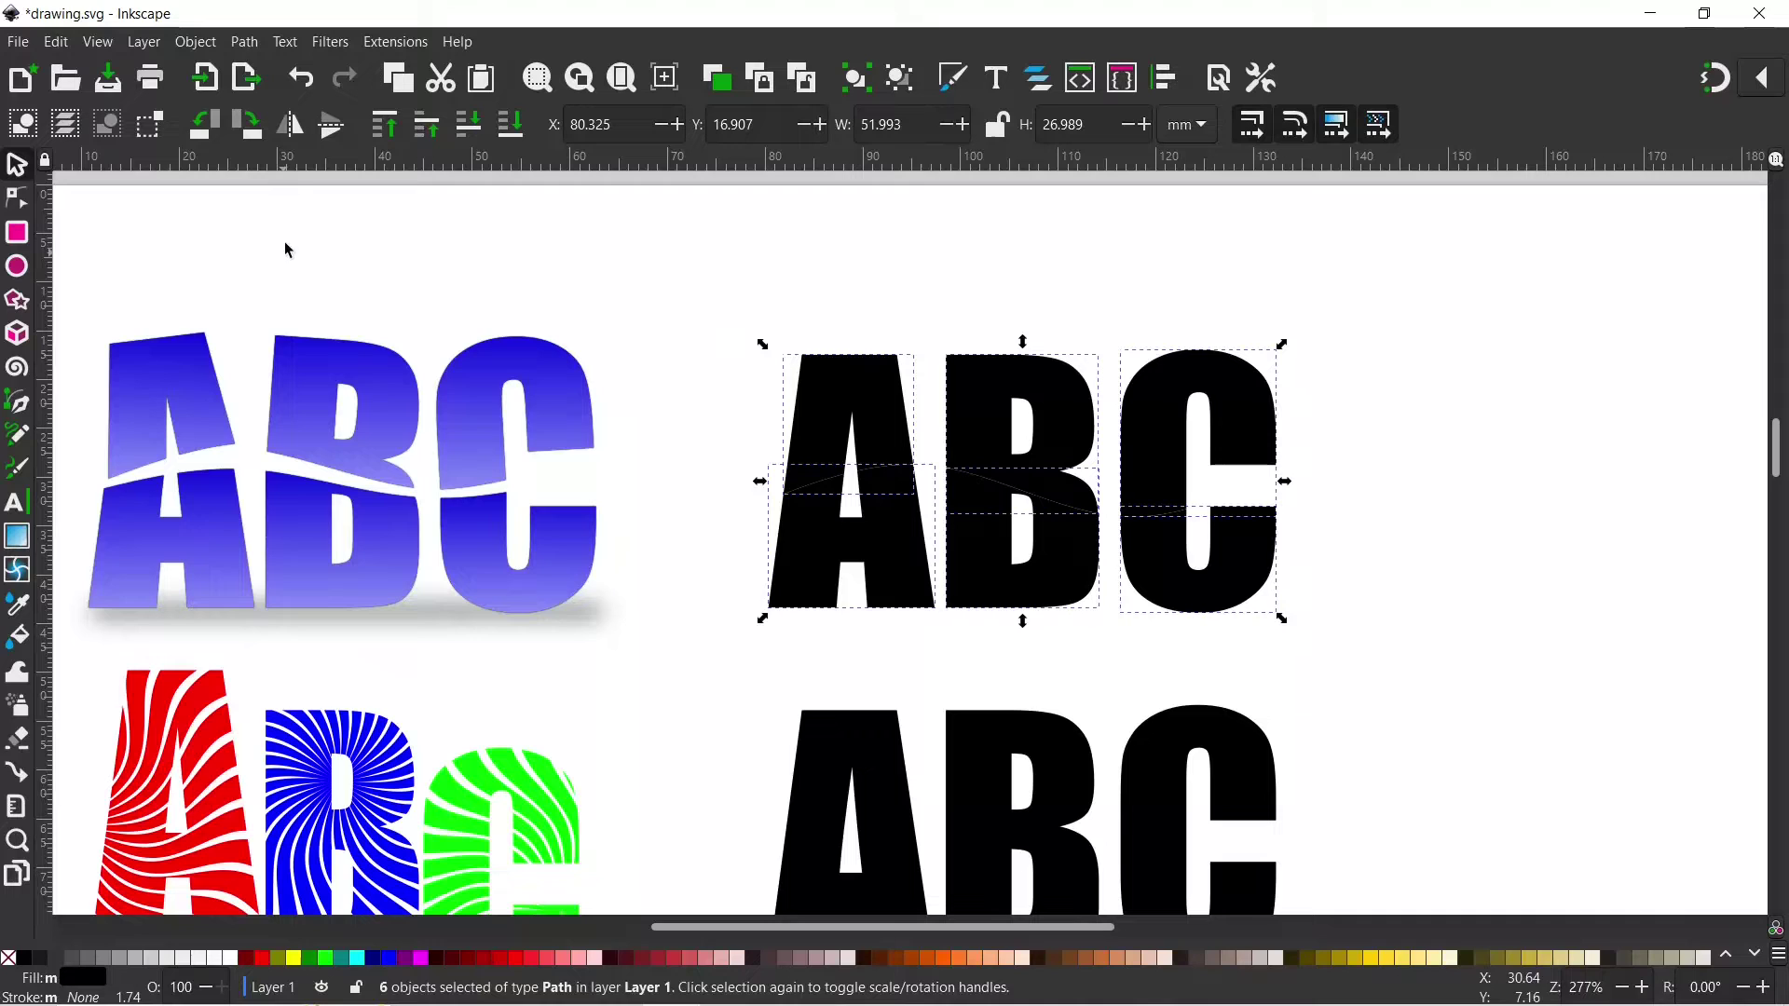
Step: Lift the upper pieces of the black A, B and C to open a gap
click(940, 261)
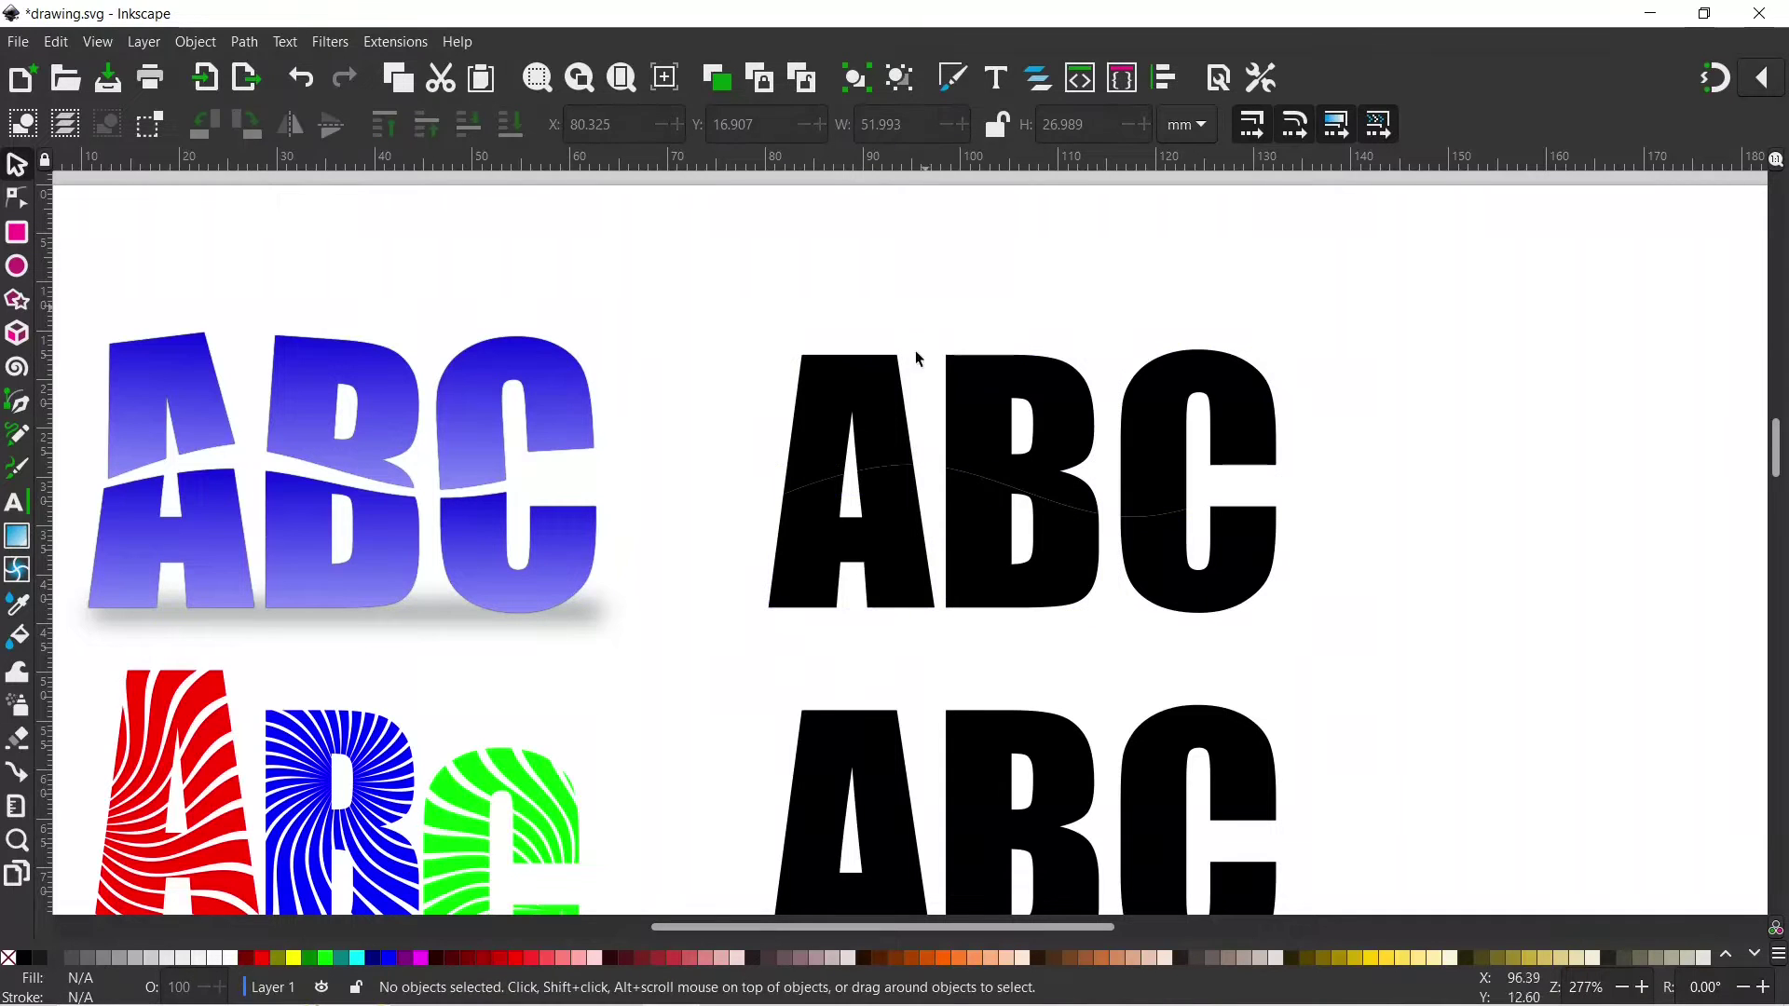
drag(895, 411, 887, 373)
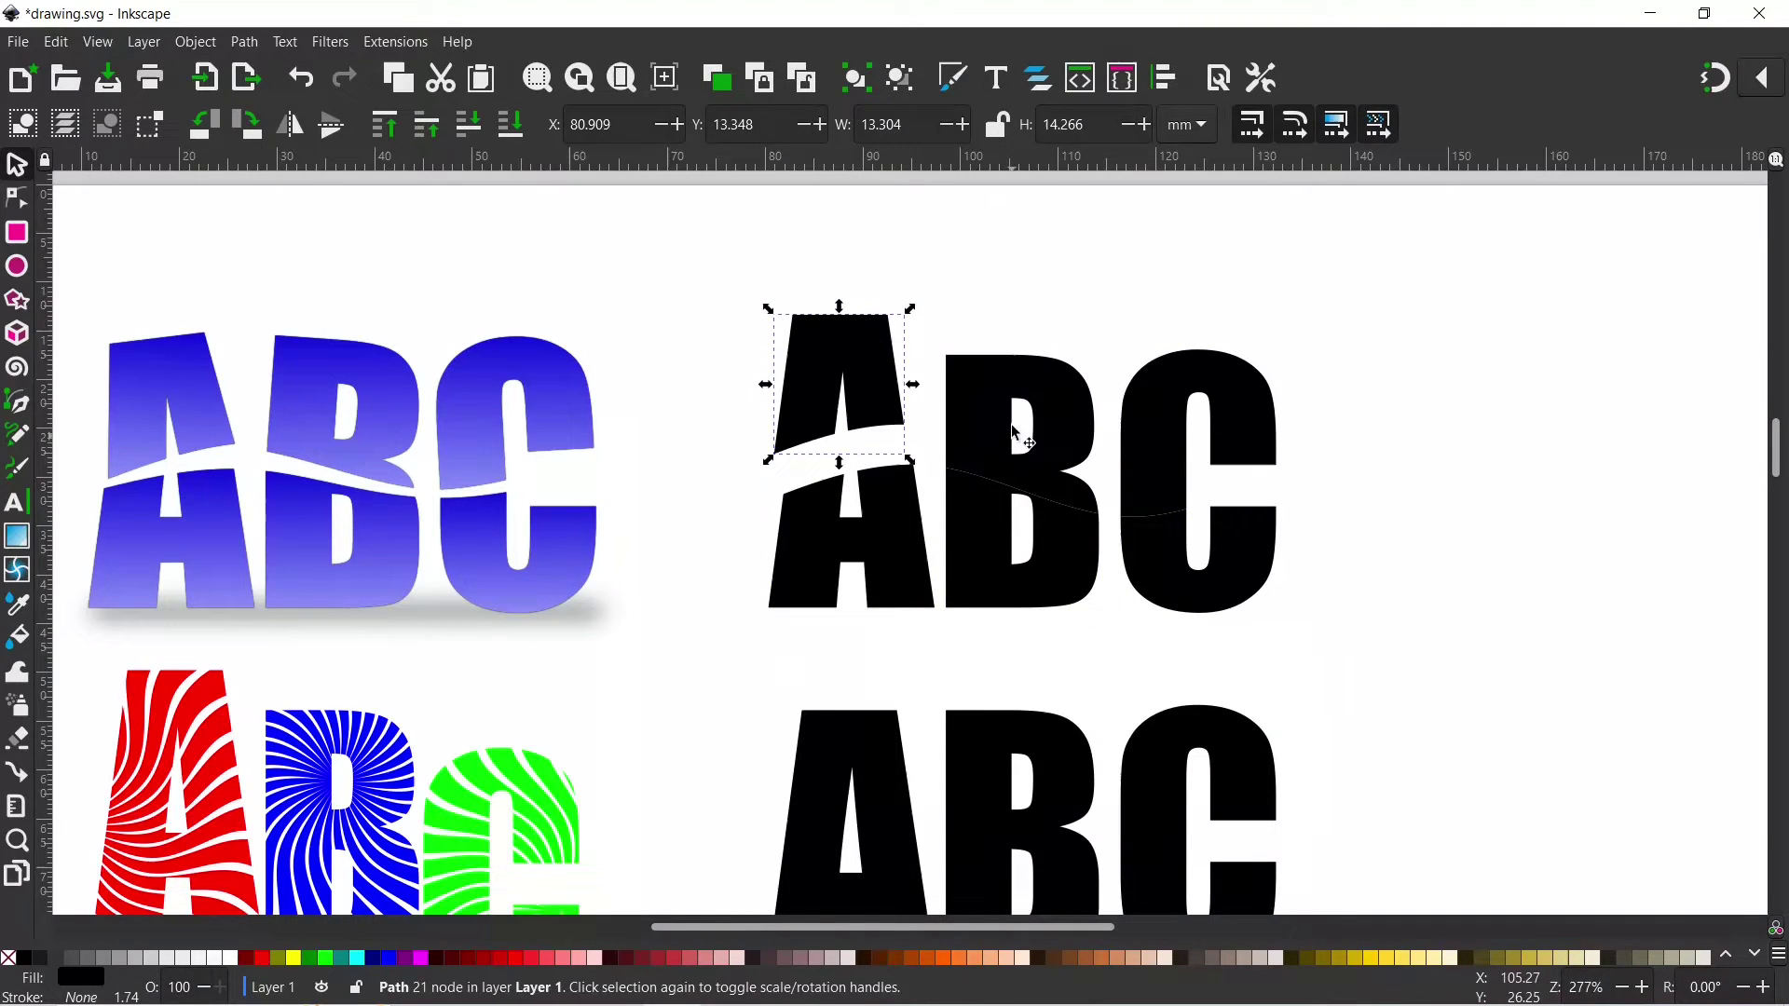
drag(1019, 435, 1035, 393)
drag(1191, 398, 1212, 375)
drag(831, 372, 832, 394)
Step: Tilt the A's upper piece slightly and the B's about 6 degrees, repositioning both
click(880, 377)
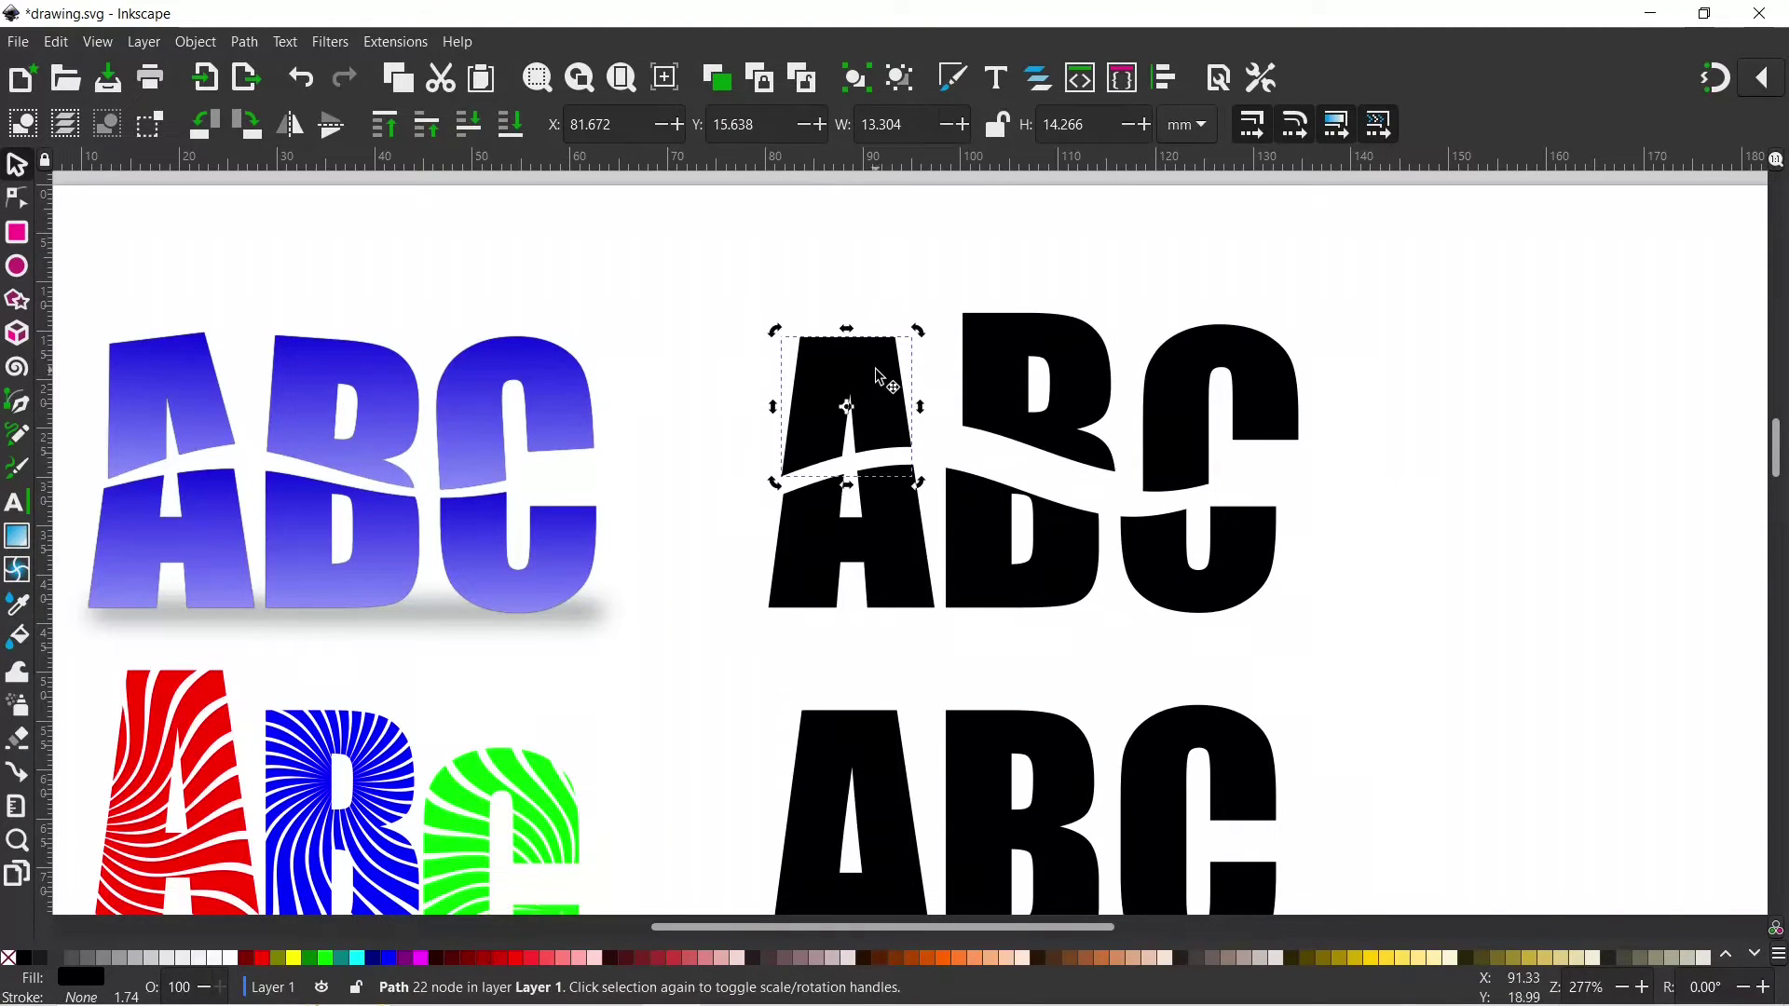
drag(919, 332, 918, 324)
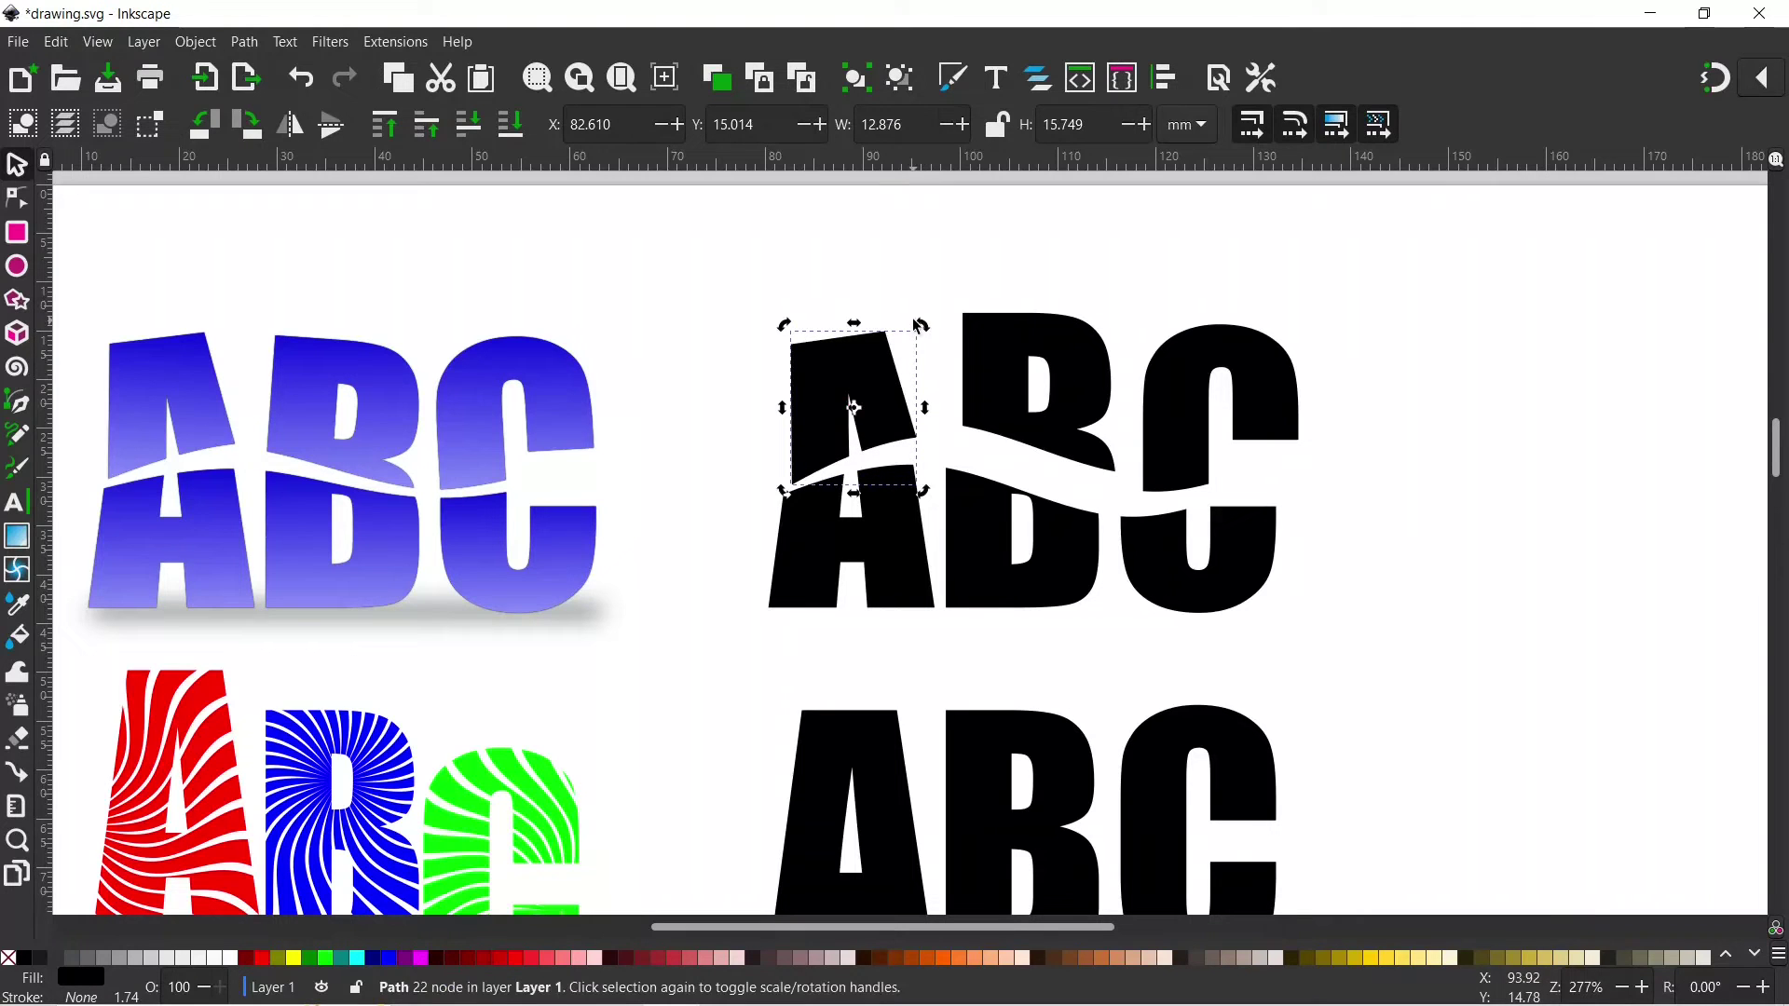
drag(876, 386, 876, 387)
click(1088, 366)
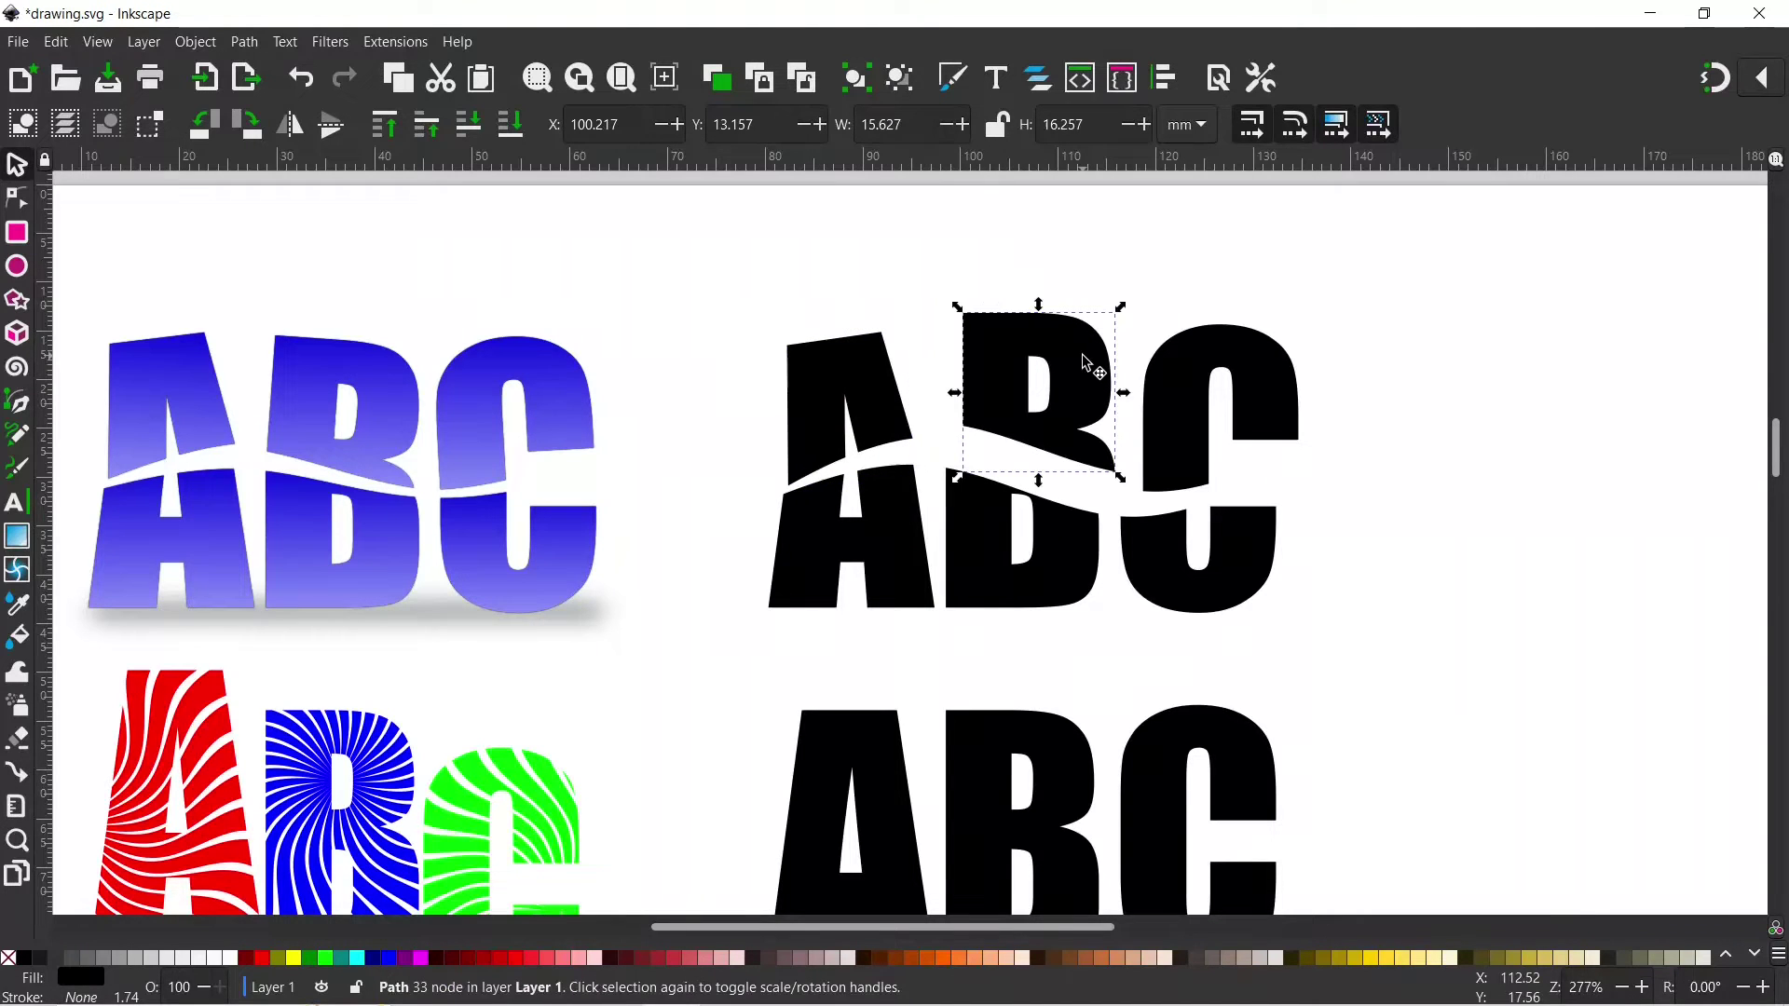
click(1089, 366)
drag(1121, 308, 1126, 323)
drag(1065, 360, 1053, 384)
Step: Shift the C's upper piece left and down
click(1295, 373)
click(1298, 346)
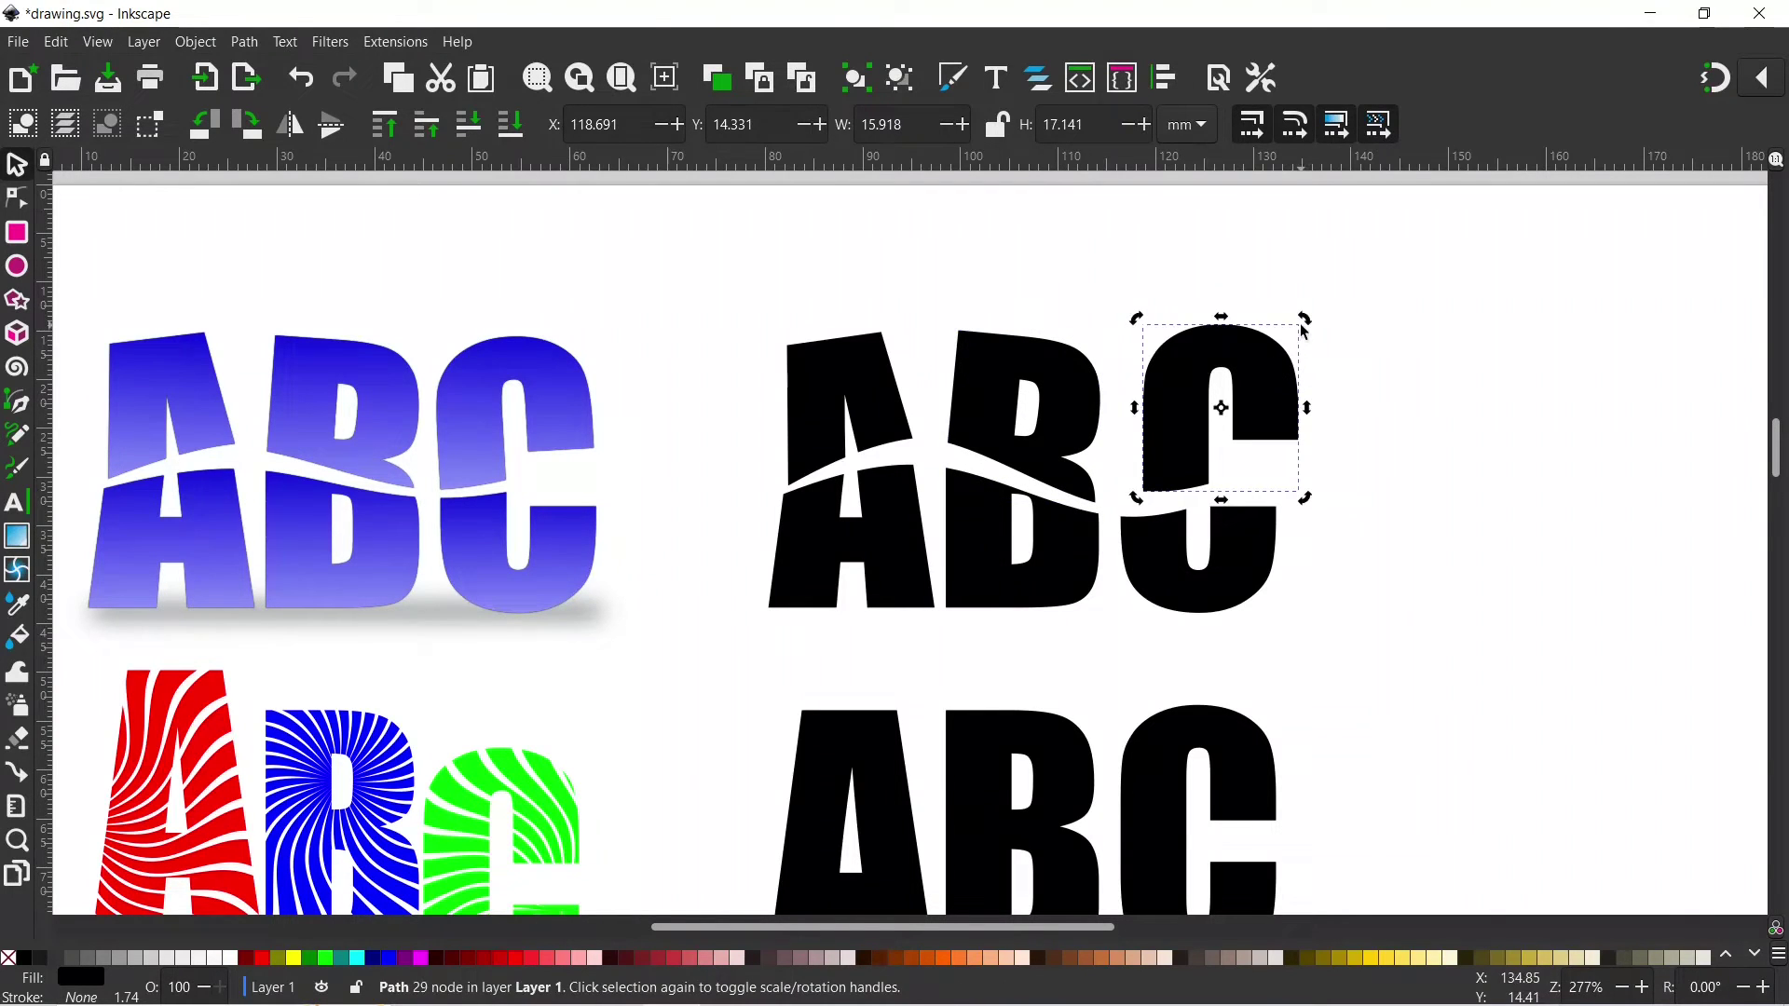
click(1299, 312)
click(1270, 372)
click(1265, 371)
mouse_move(1261, 384)
mouse_down()
mouse_move(1239, 394)
mouse_move(1269, 392)
mouse_up()
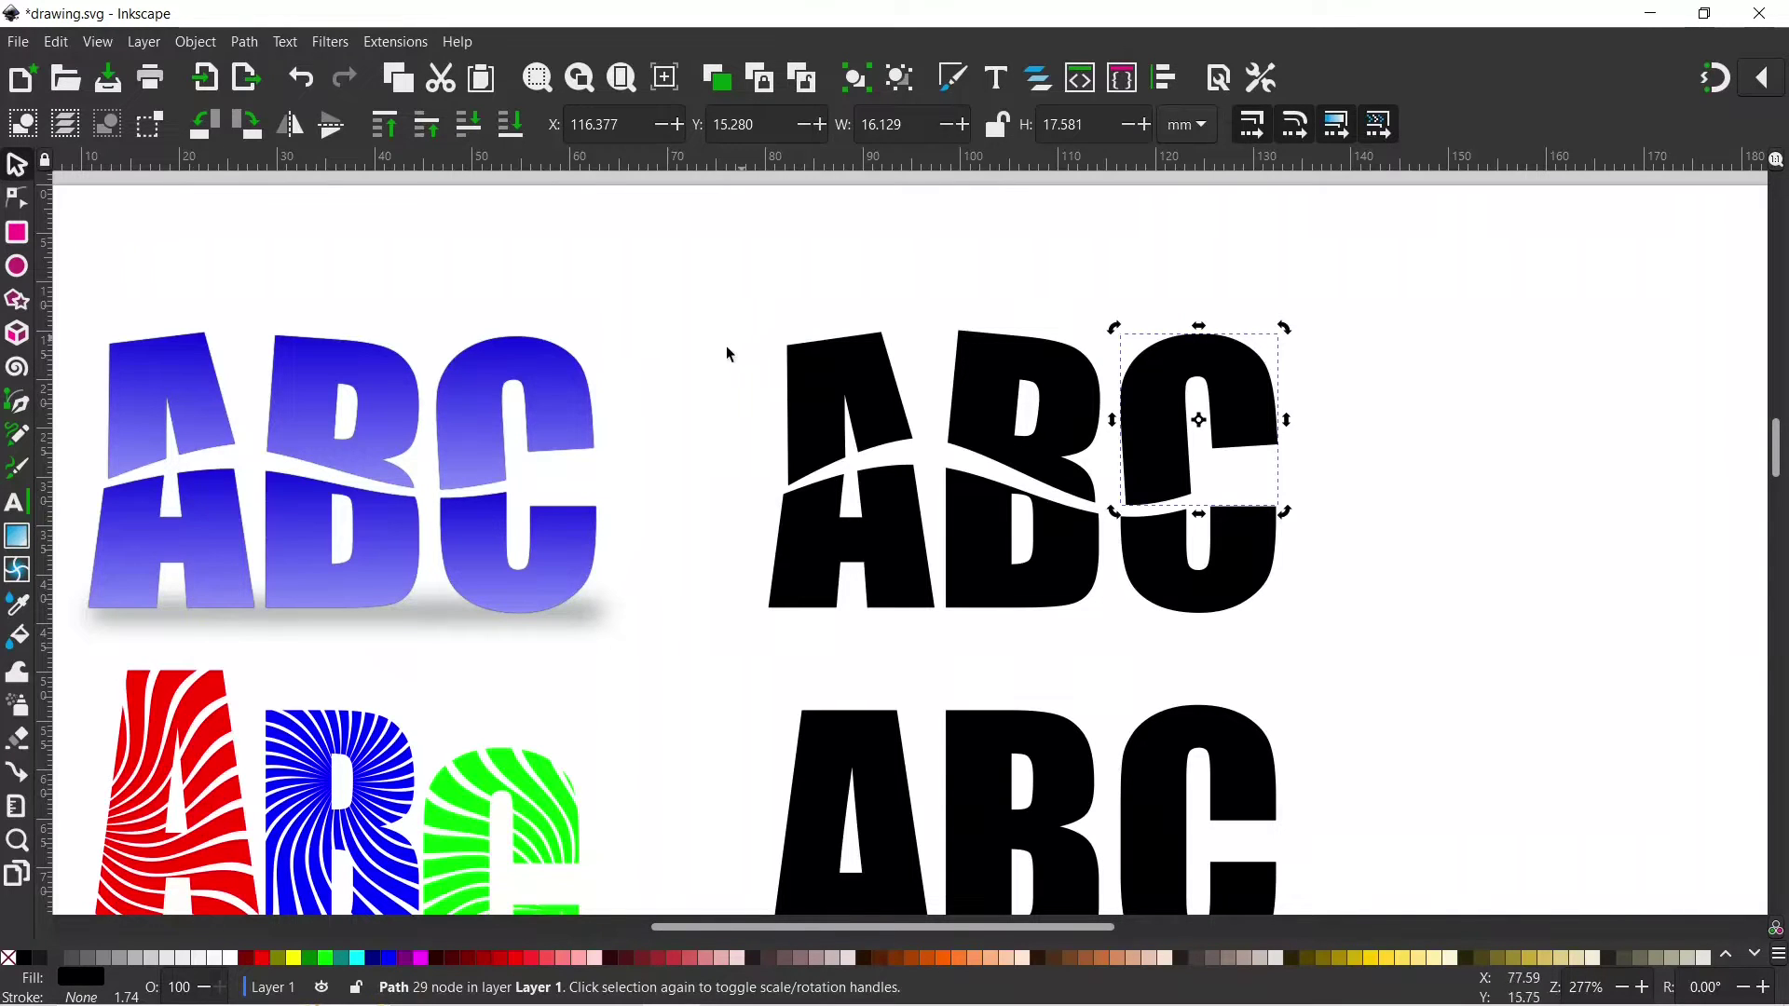
Step: Rotate all six split pieces a snapped quarter turn to stand vertically, then move them higher
drag(712, 288, 1362, 654)
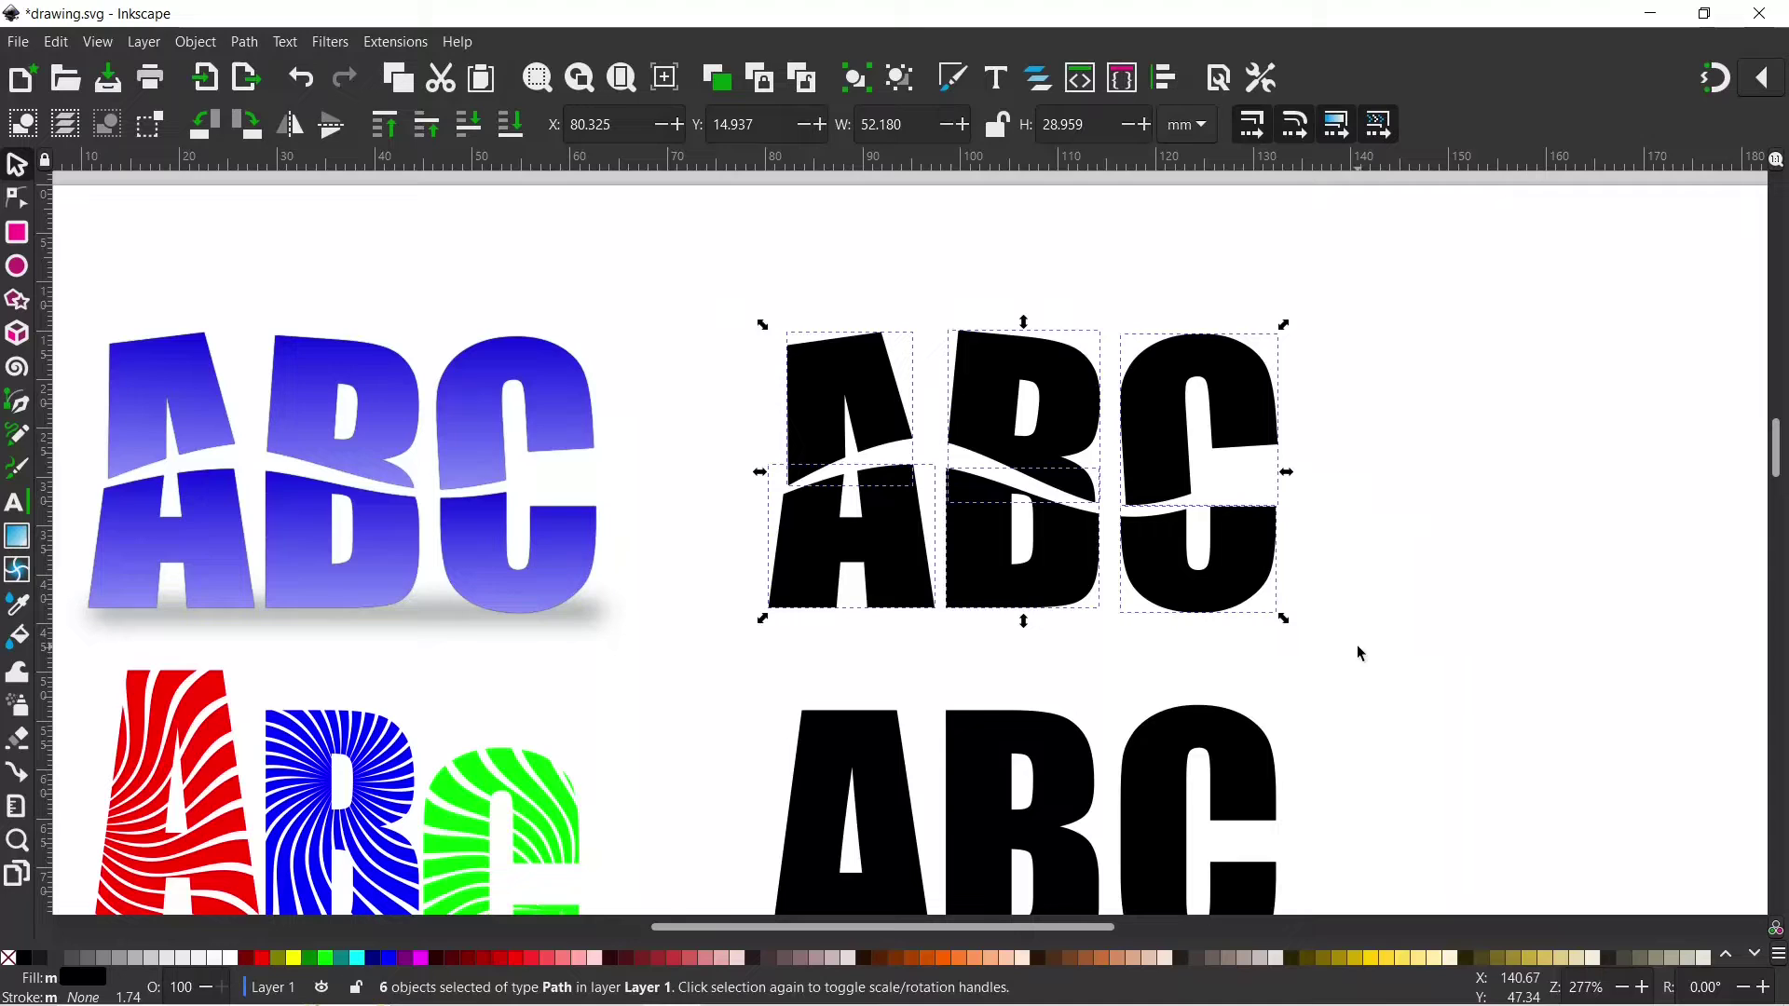
click(991, 424)
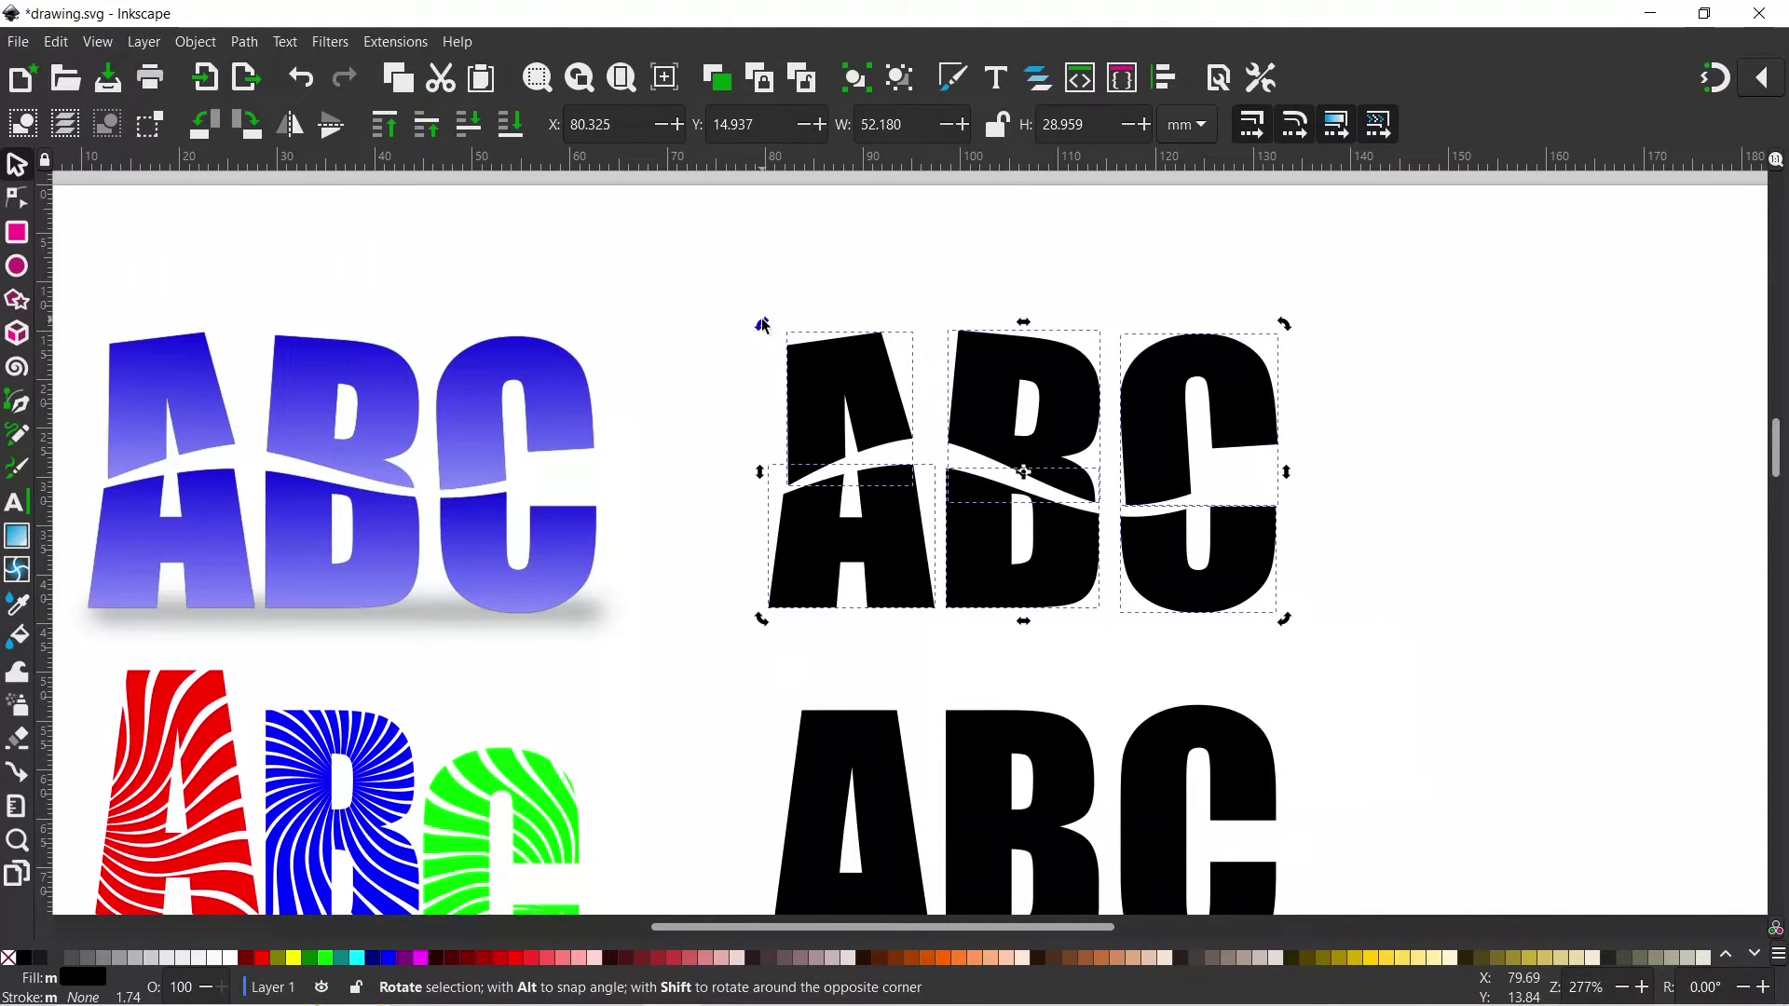
key(ctrl)
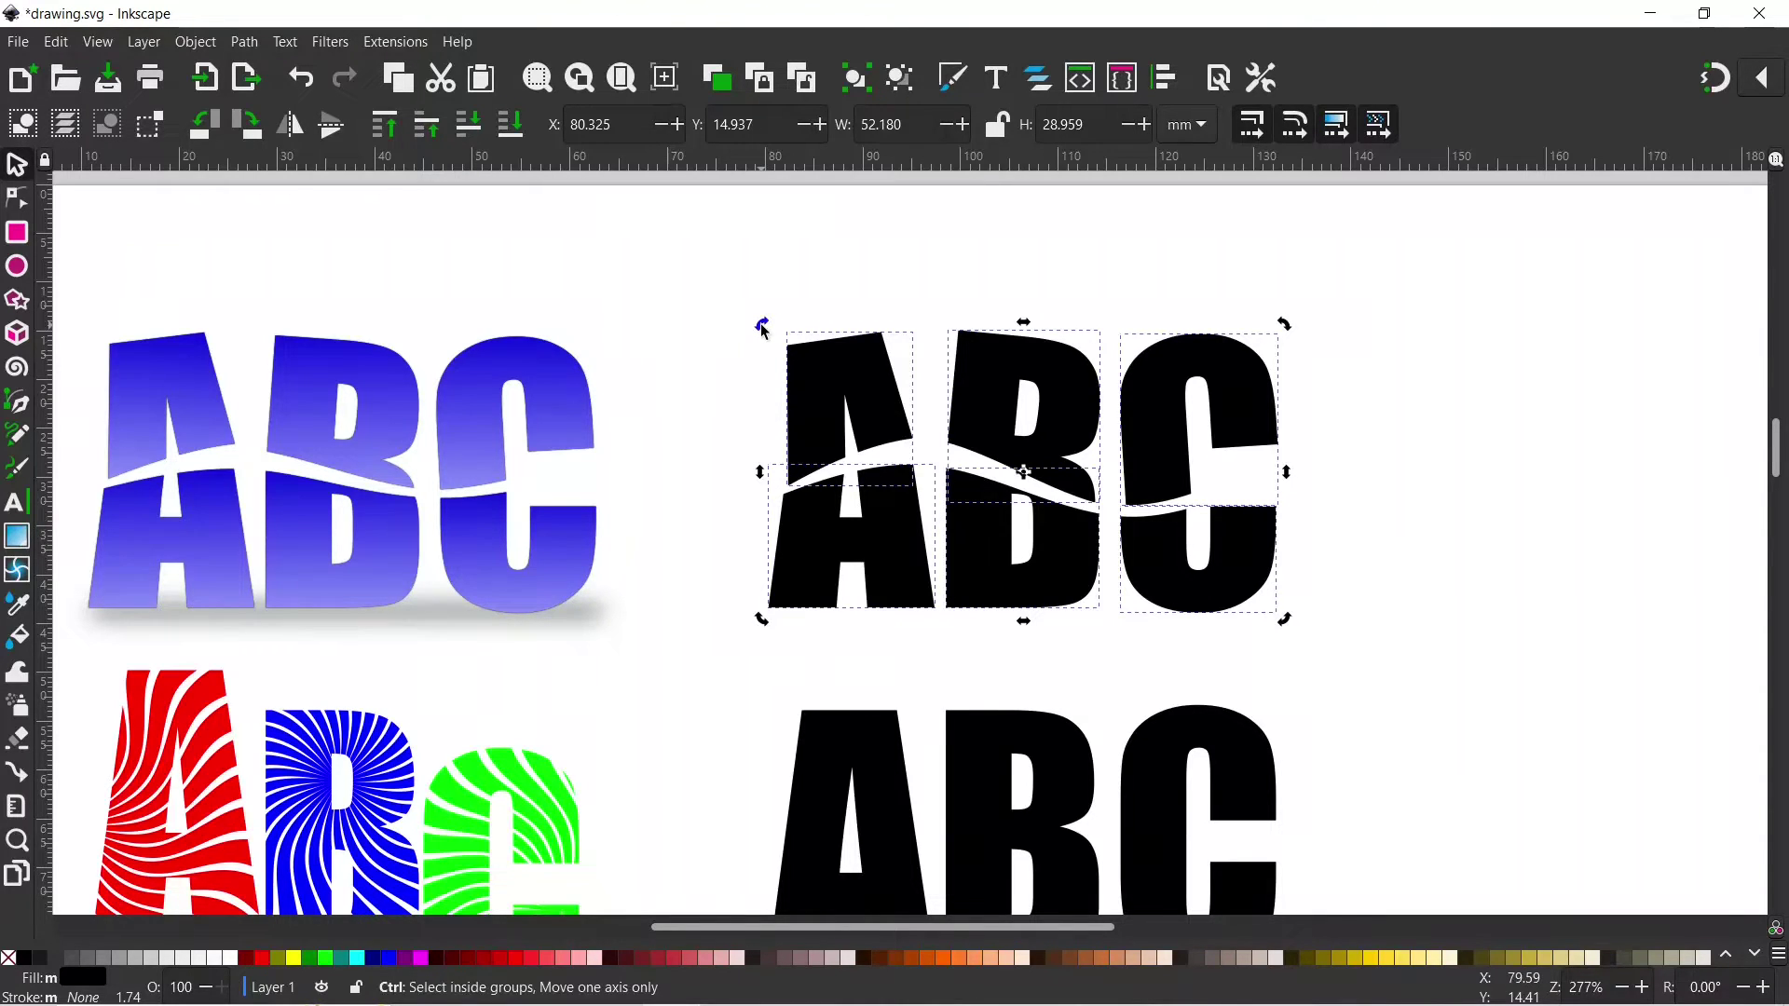
mouse_move(762, 328)
mouse_down()
mouse_move(760, 550)
mouse_move(811, 610)
mouse_move(930, 668)
mouse_up()
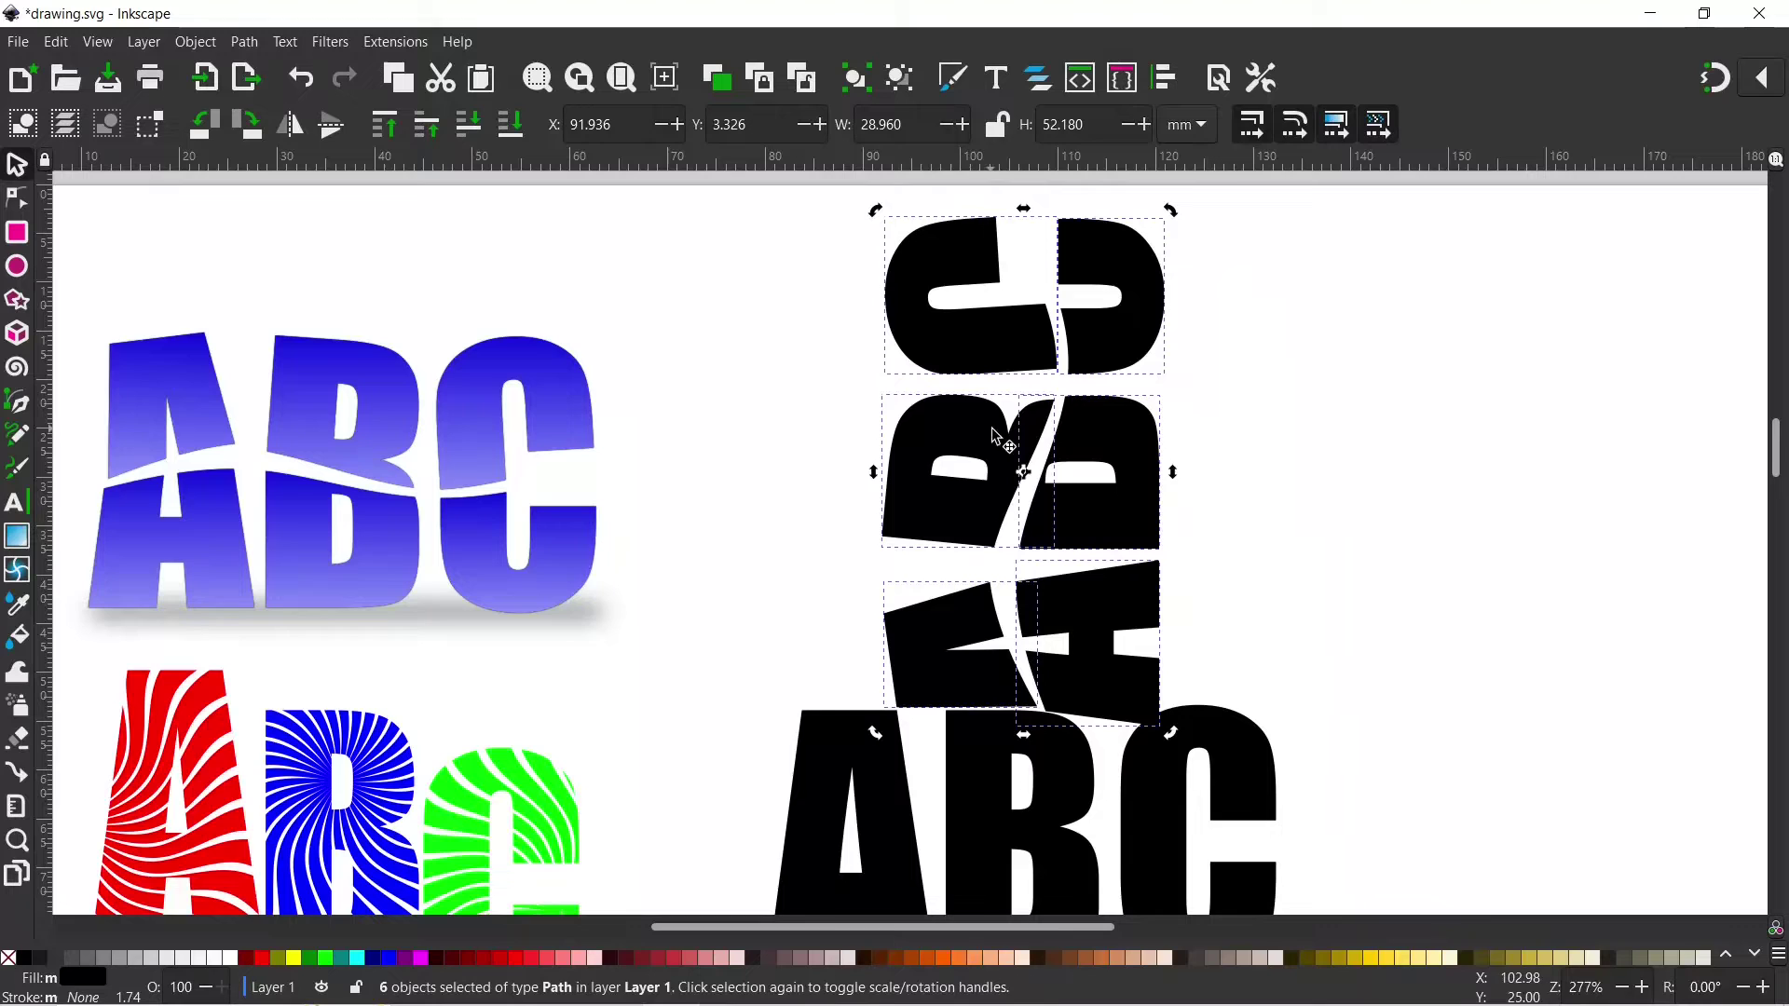
drag(965, 494, 964, 475)
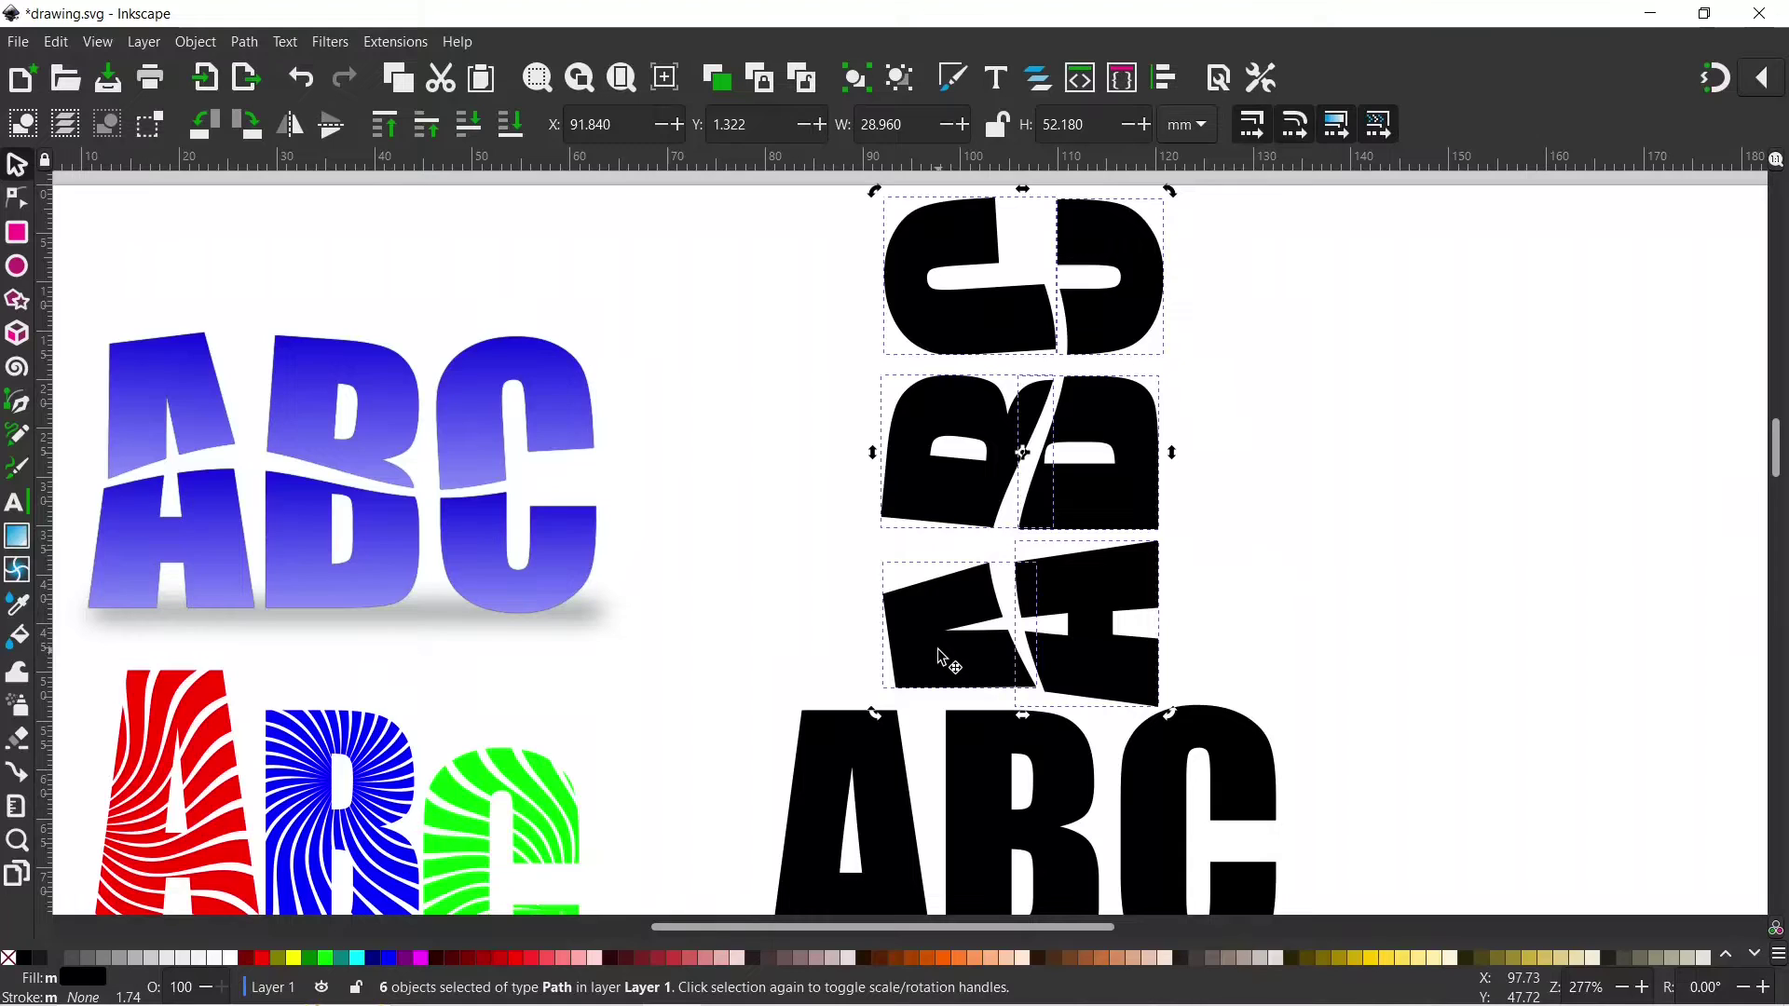
Step: Give the small lower piece of the A a linear gradient starting at blue 002af3
click(954, 78)
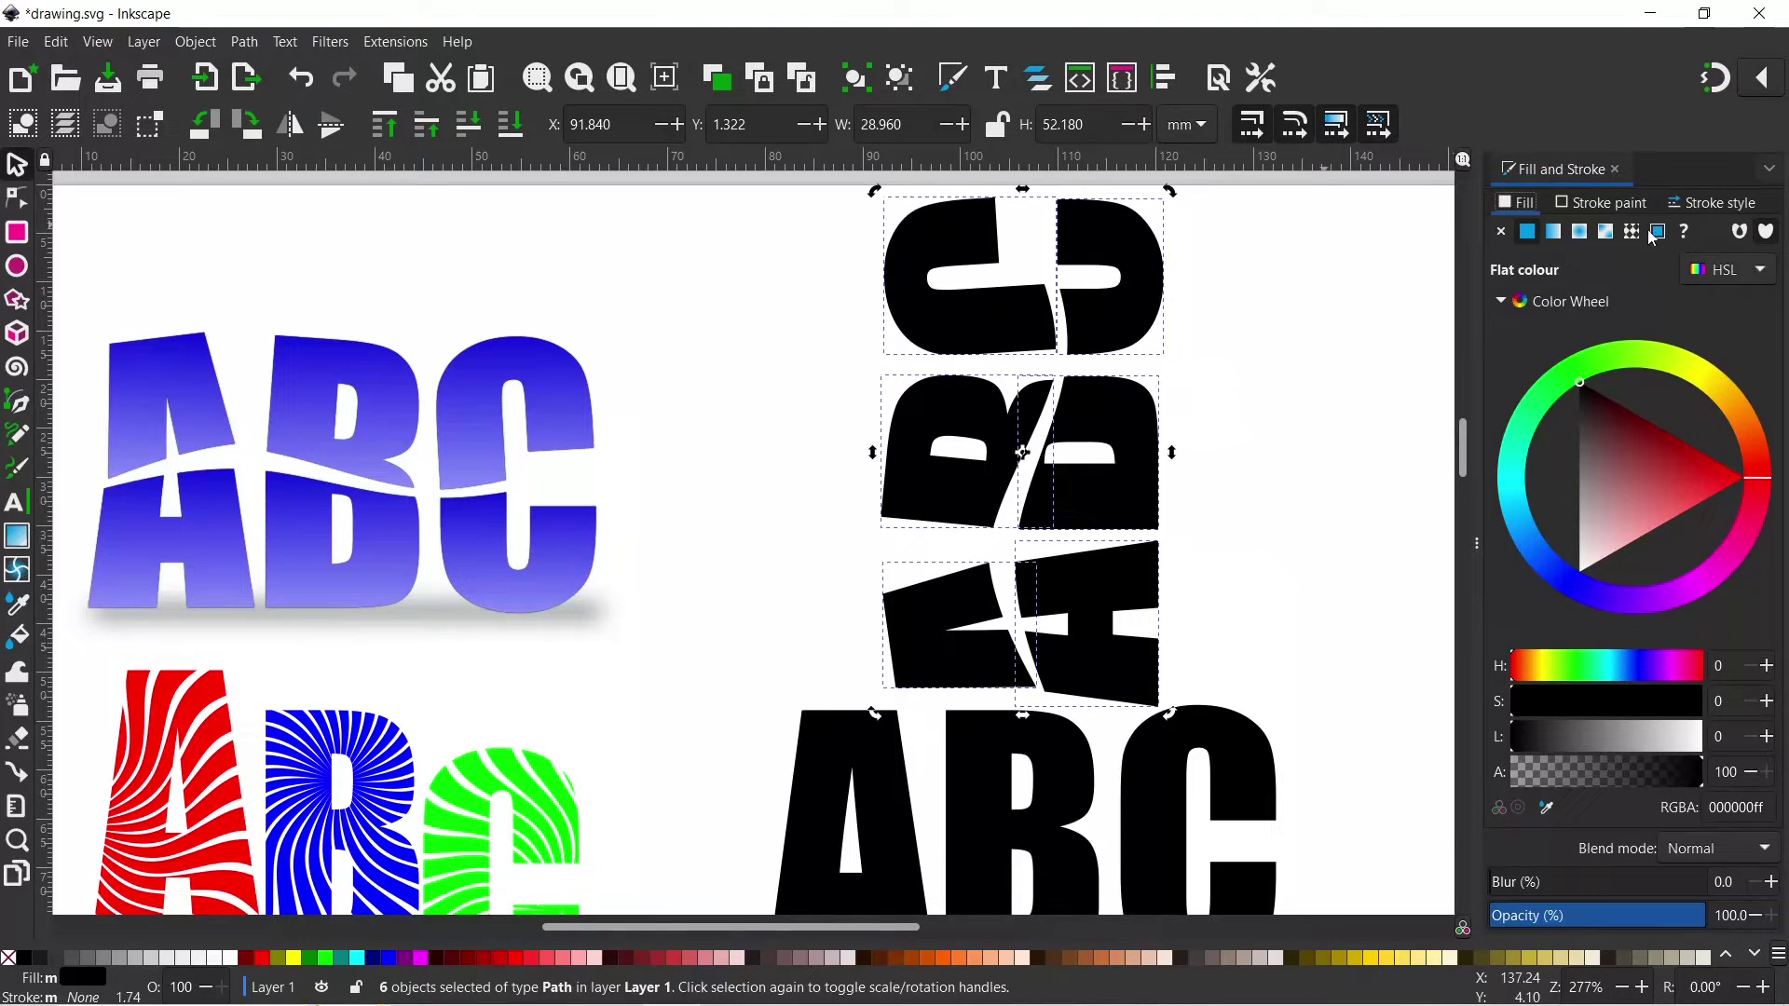
key(Escape)
click(926, 634)
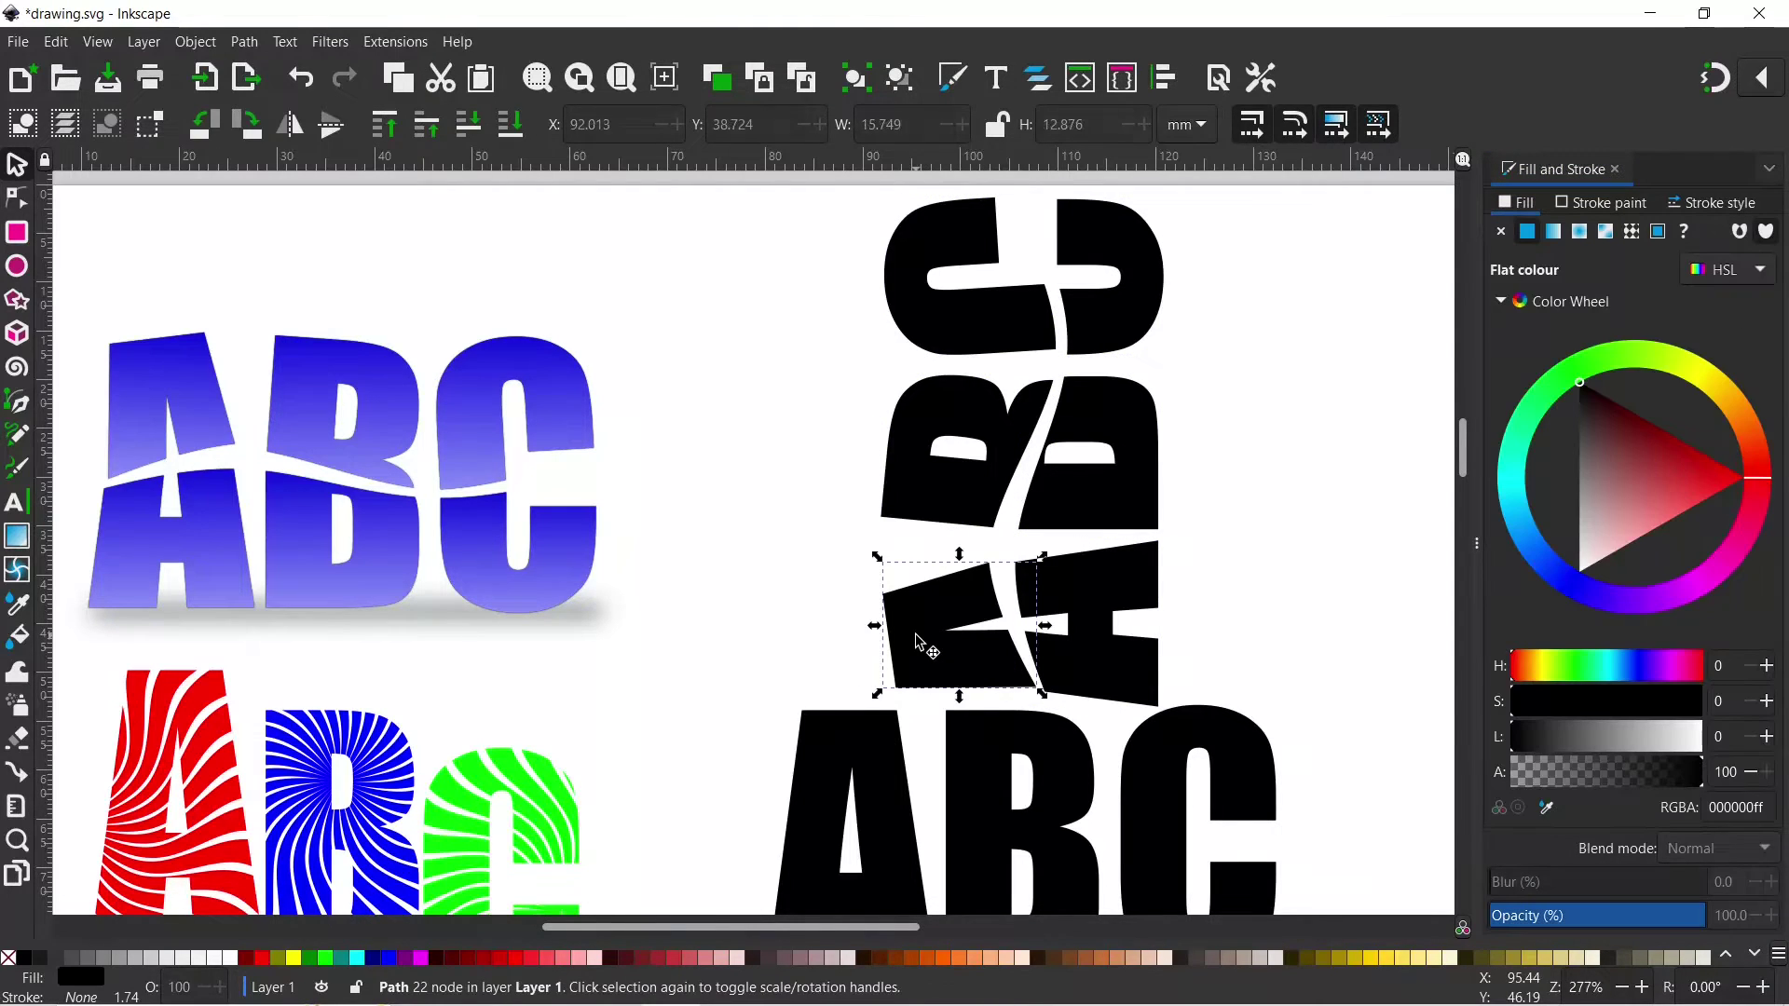
click(1556, 233)
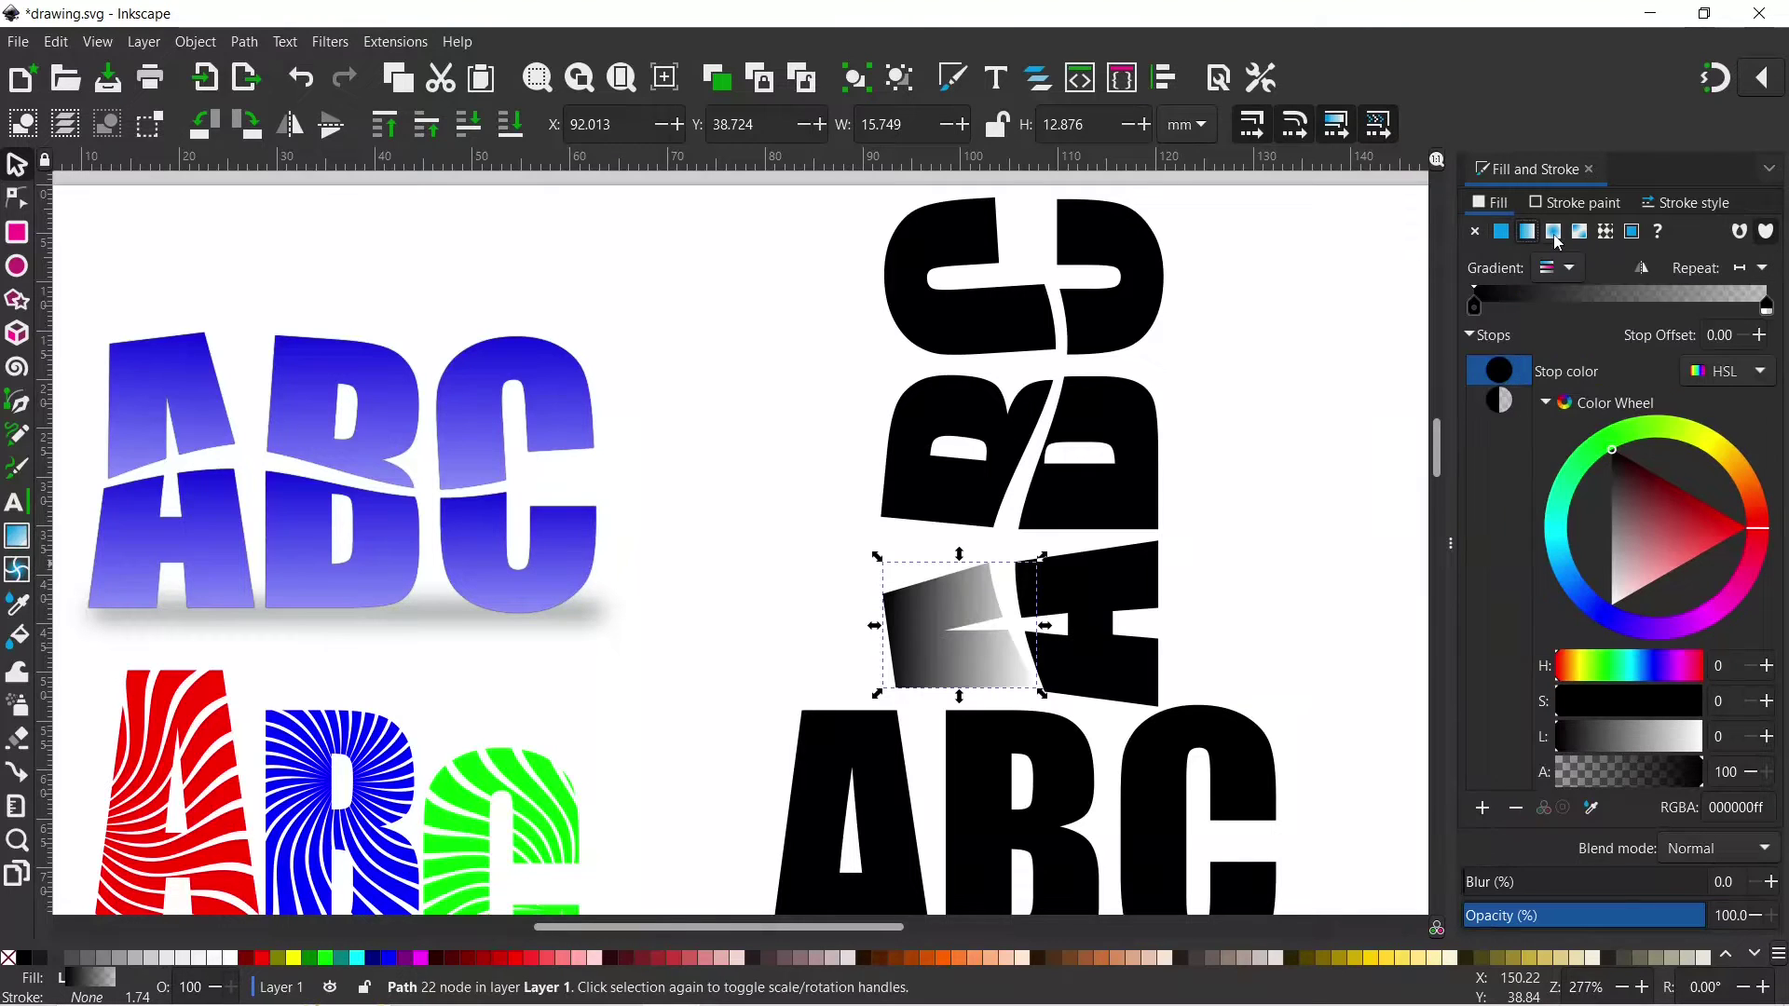
drag(1767, 536, 1600, 595)
click(1616, 580)
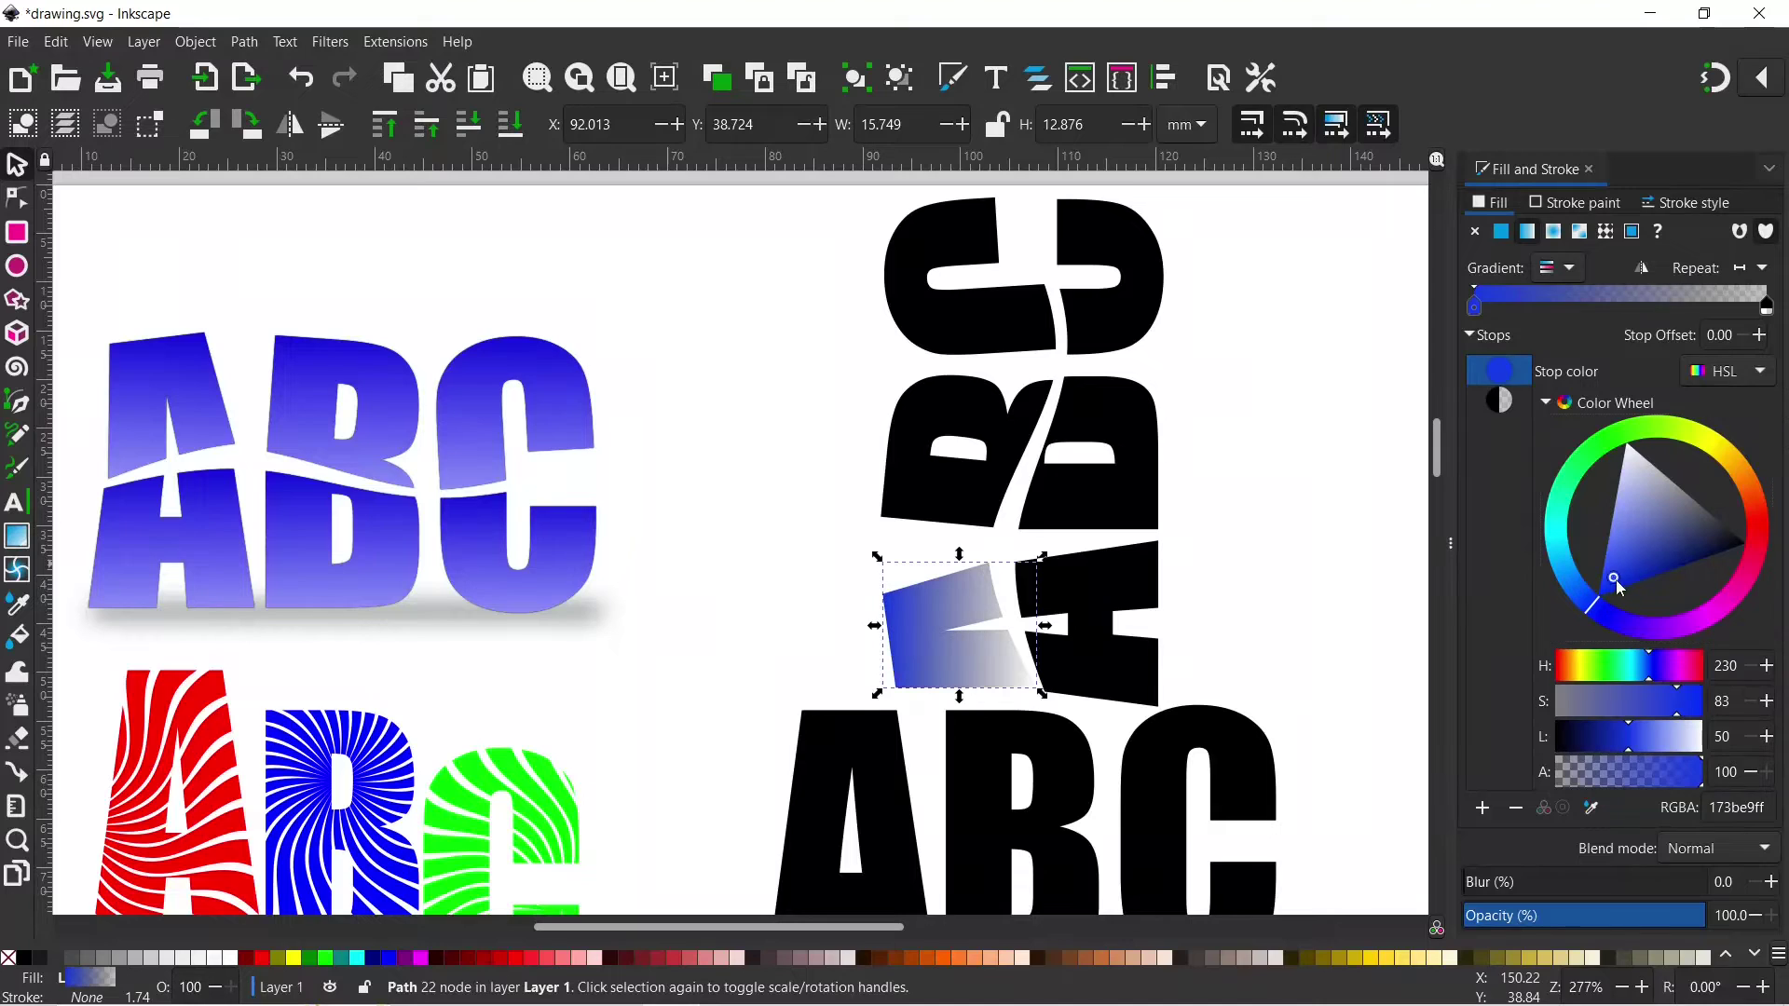
click(1621, 591)
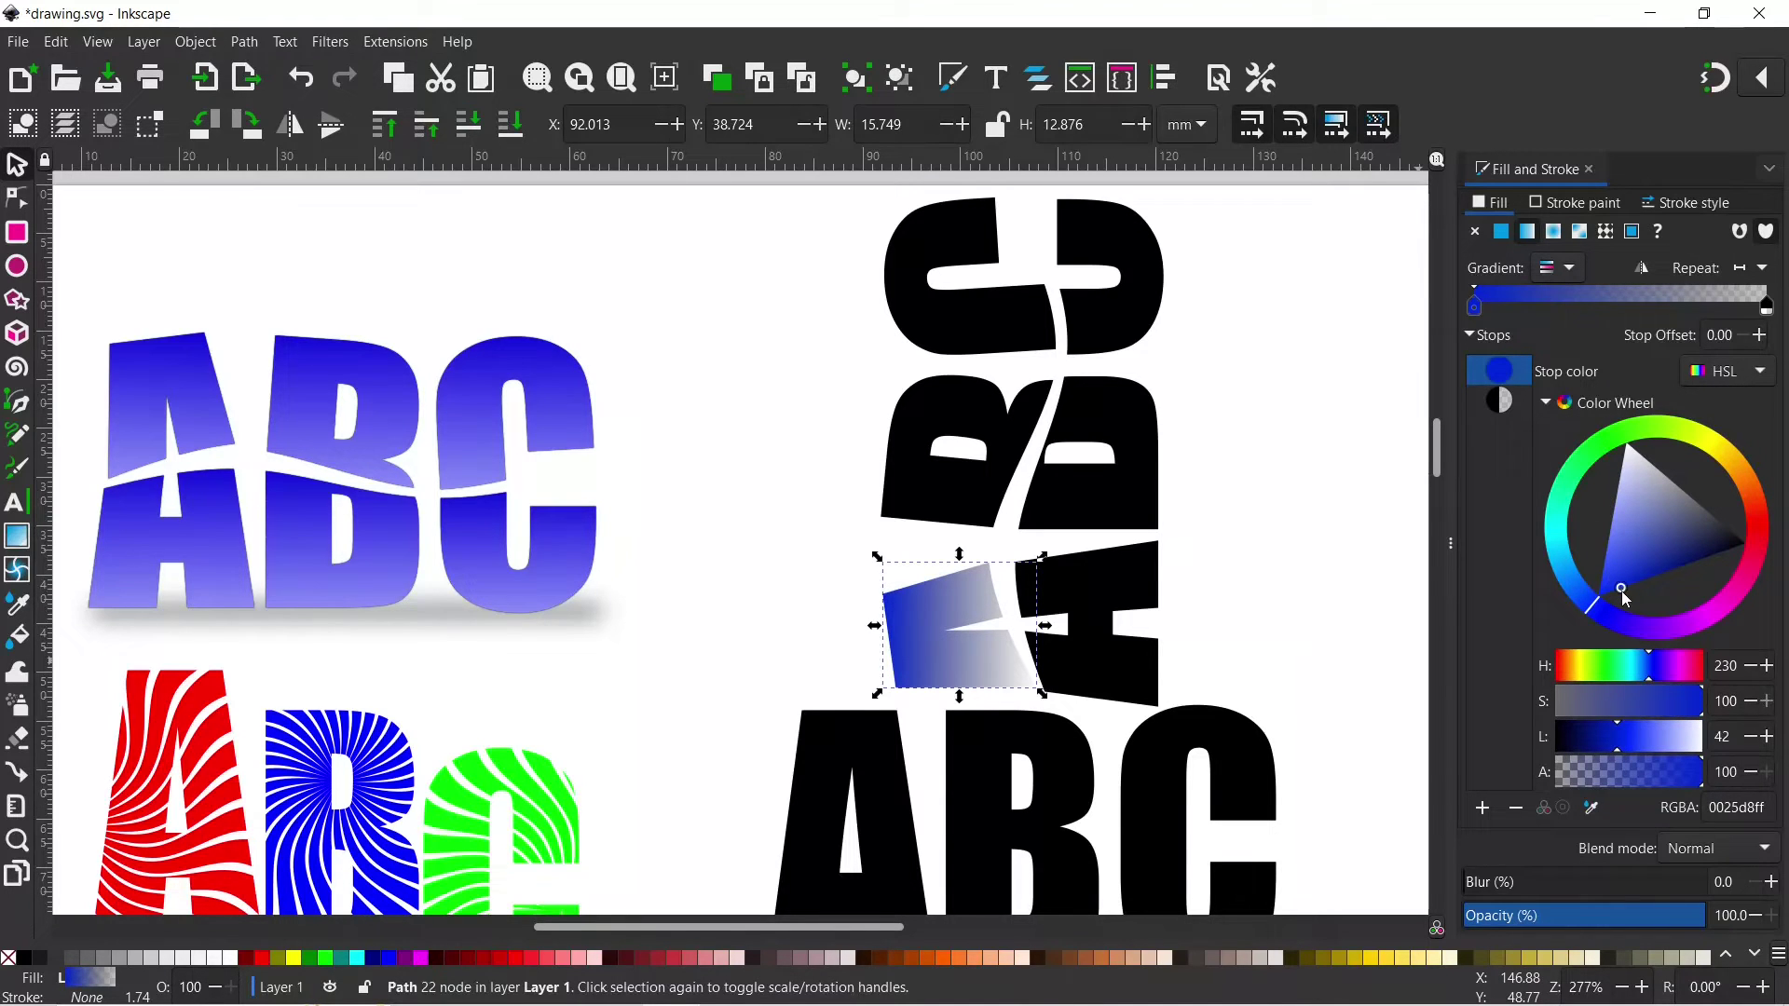
drag(1623, 591, 1604, 598)
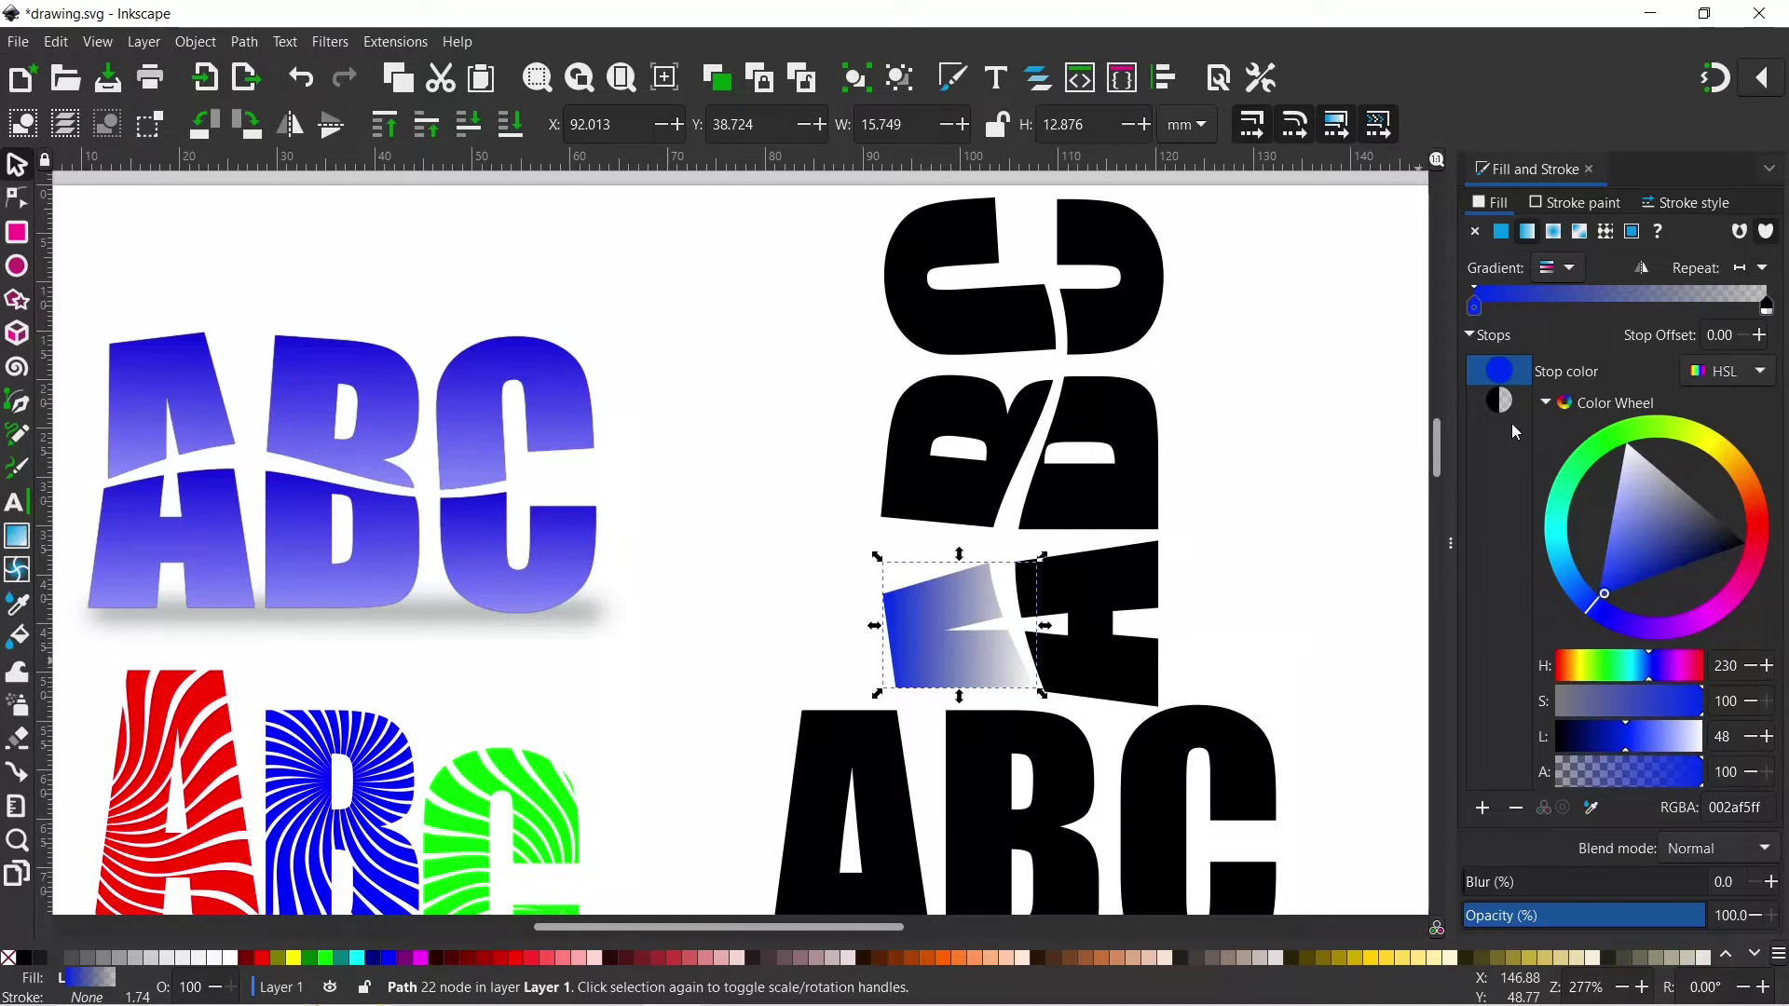
Step: Make the gradient's end stop opaque pale blue b2b9ff
click(1502, 401)
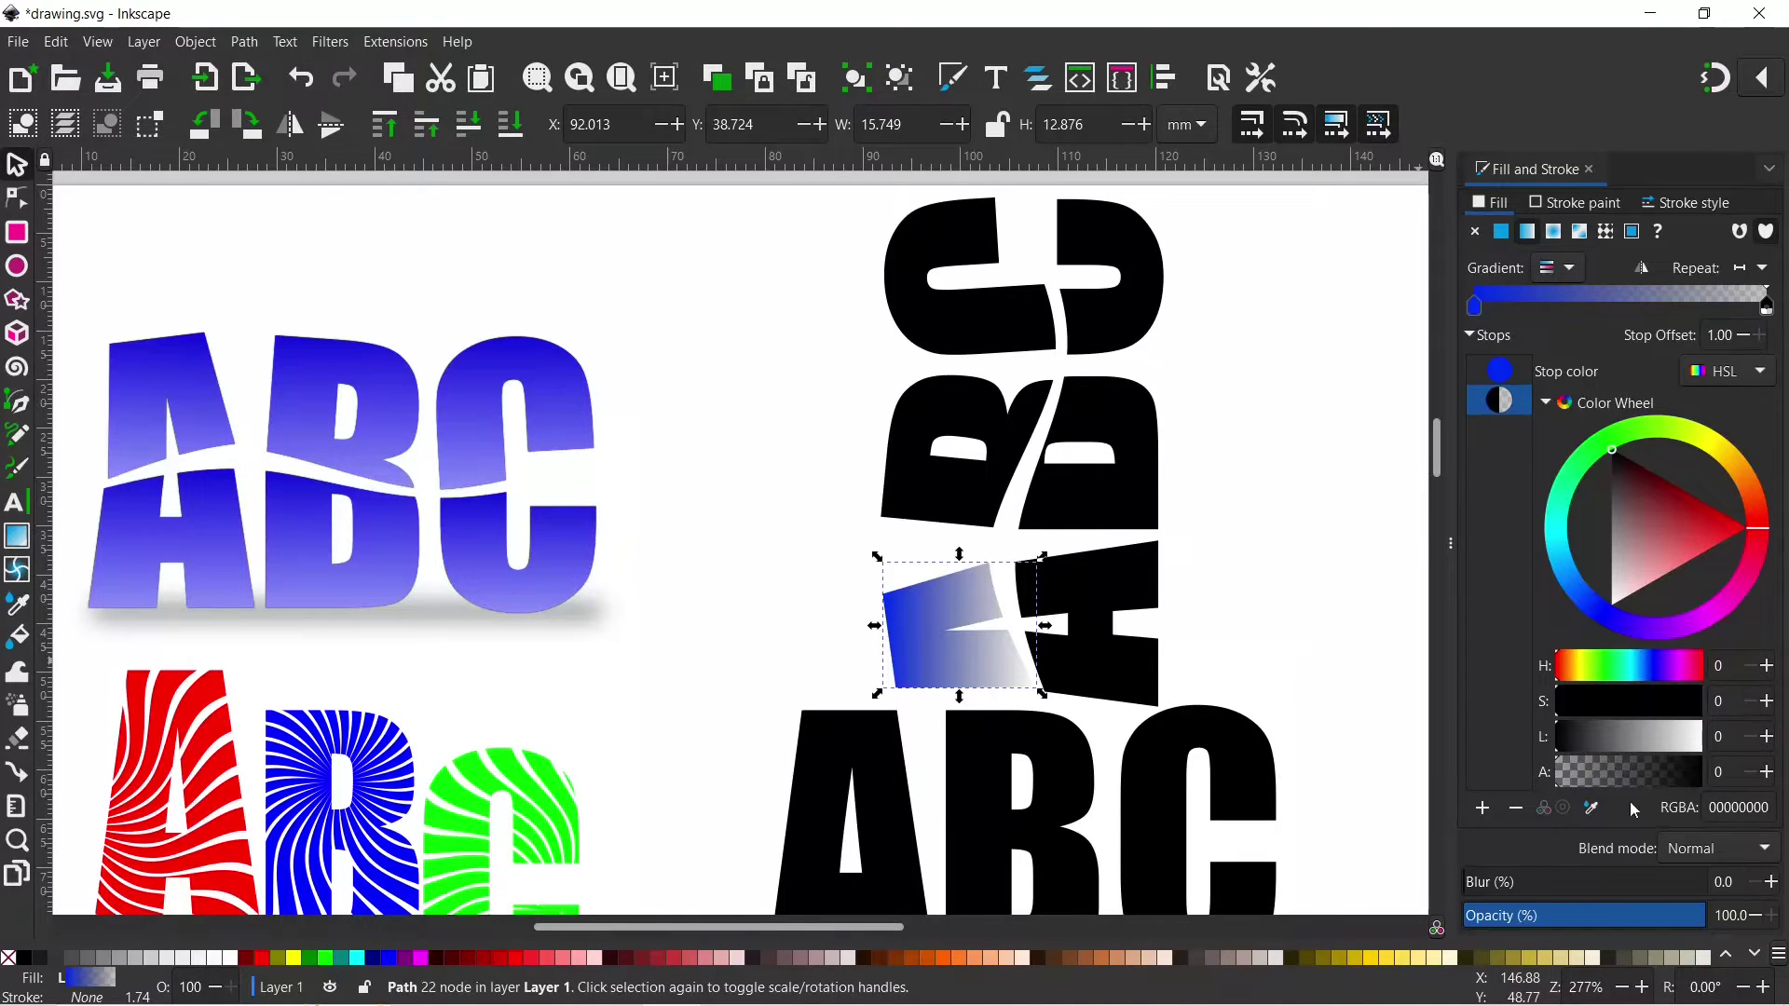
drag(1565, 771, 1719, 783)
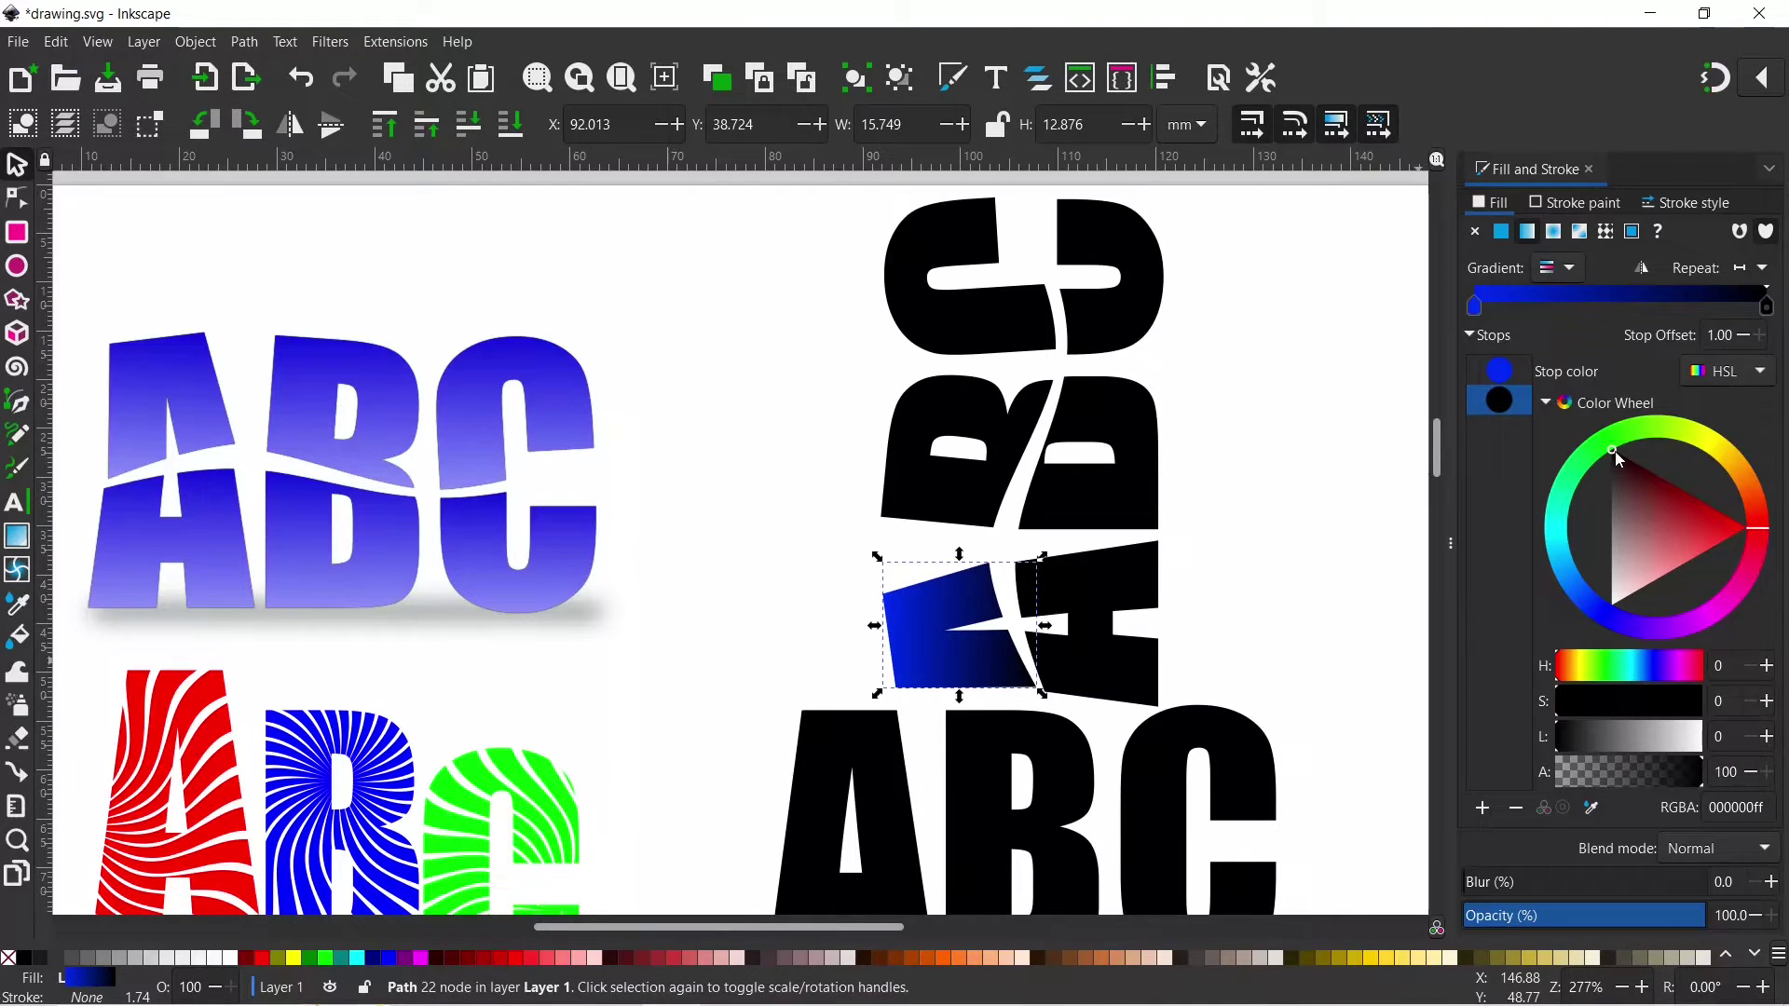
click(1624, 564)
drag(1677, 636, 1594, 631)
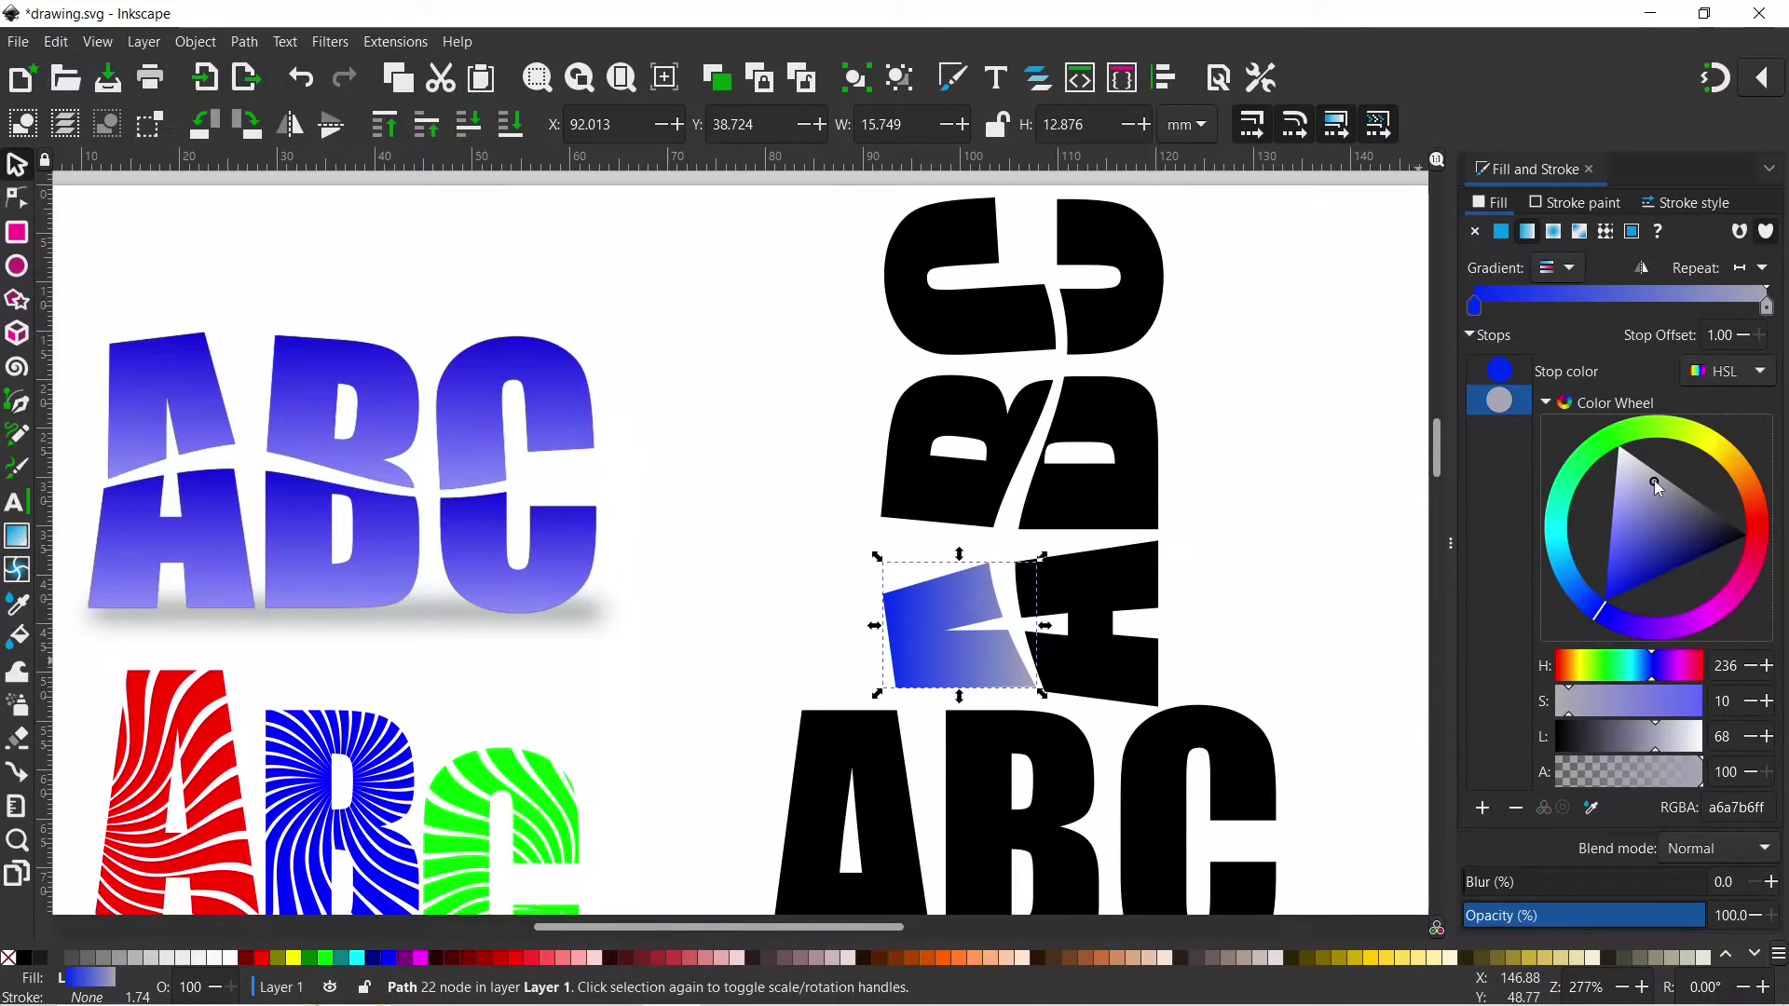
drag(1654, 483, 1615, 494)
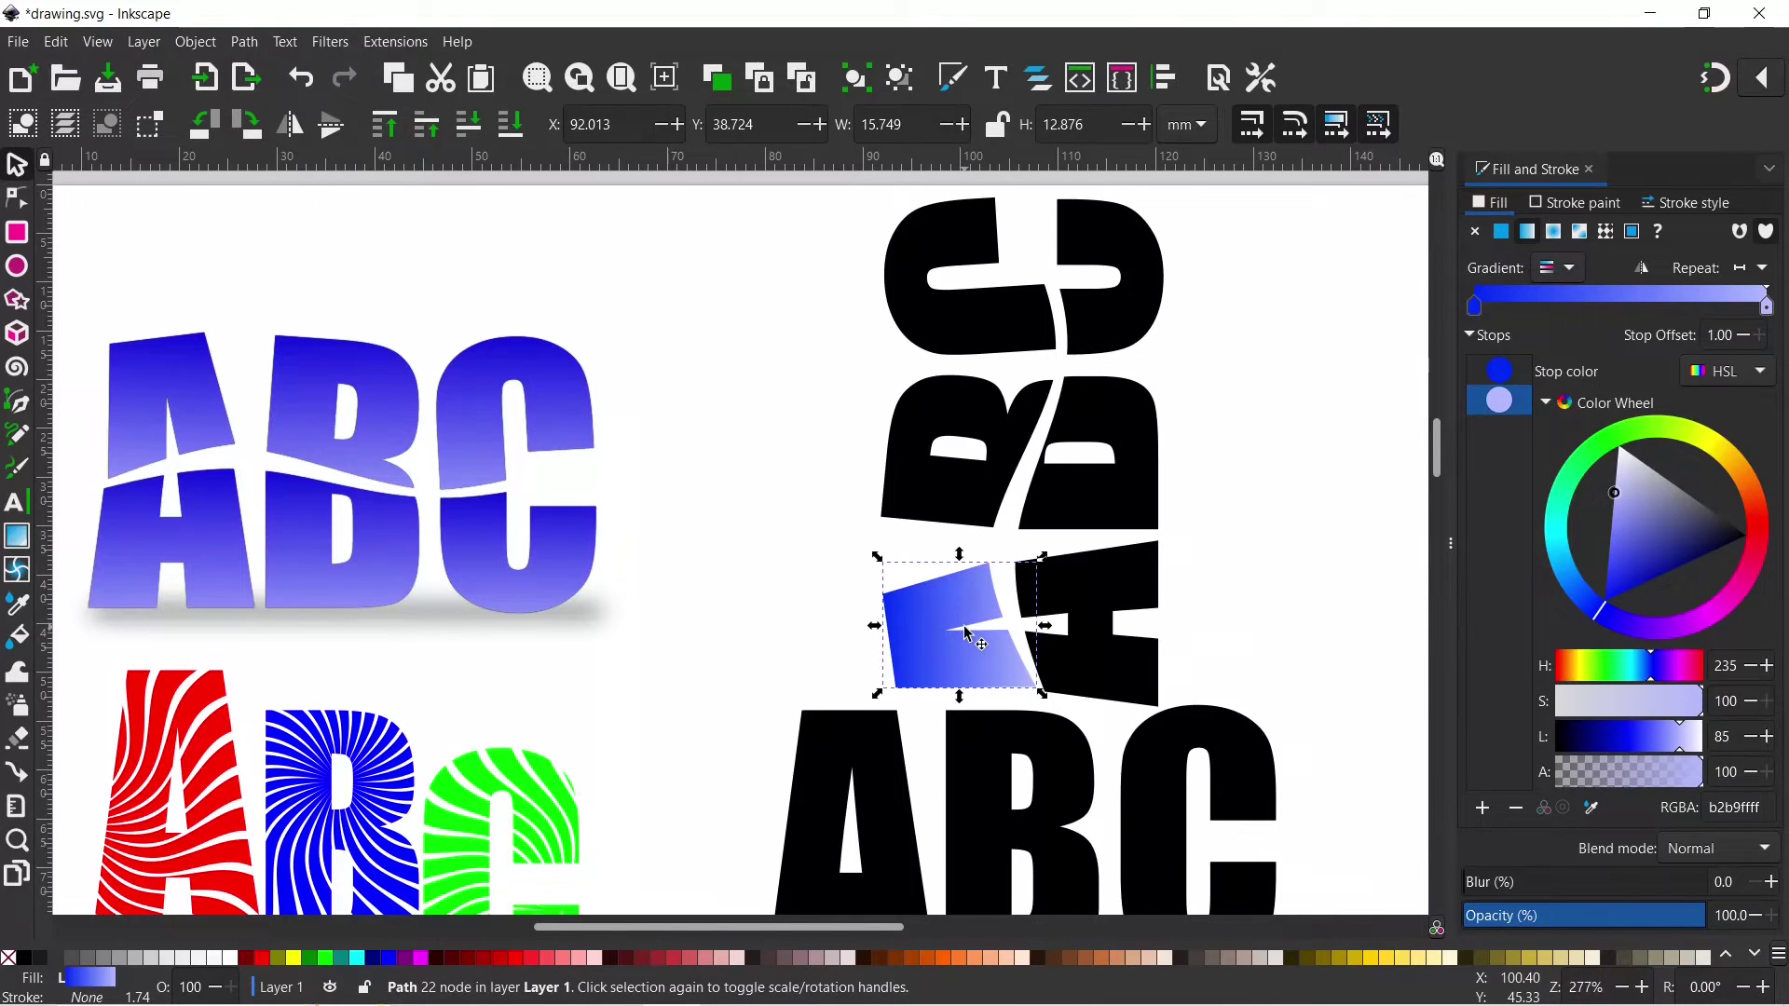
click(18, 536)
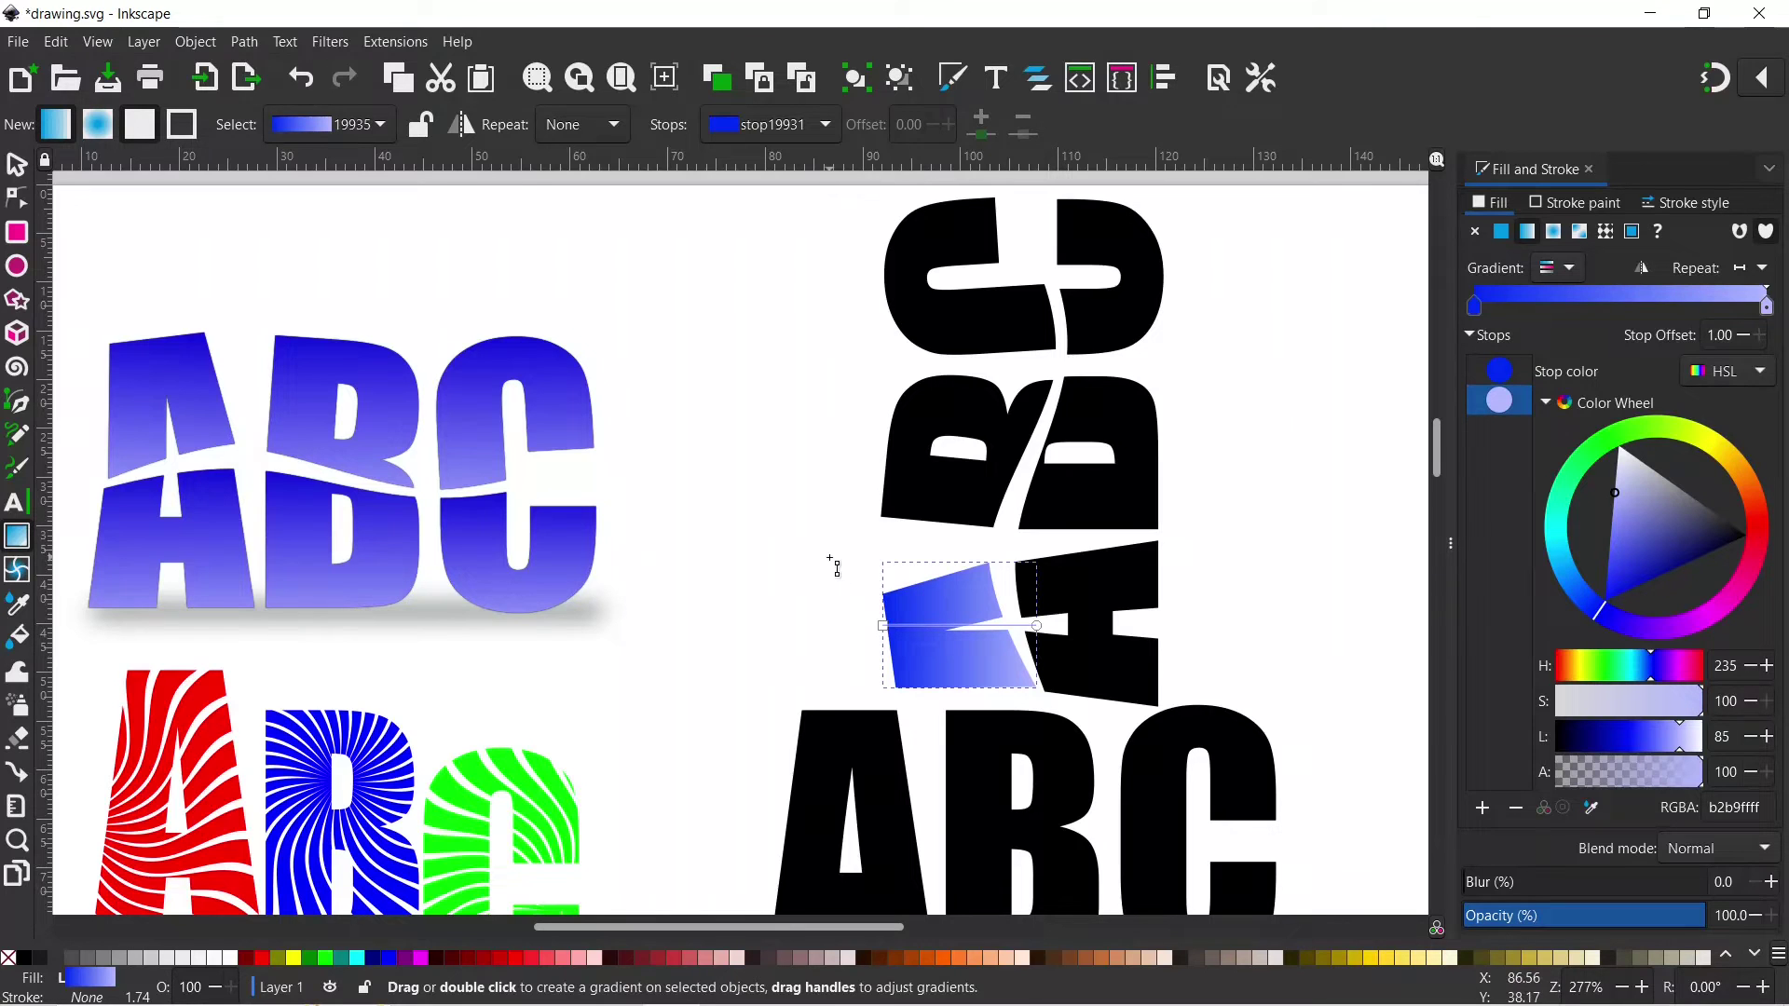
Step: Apply the existing linear gradient 19935 to the five remaining black pieces of the column
click(16, 165)
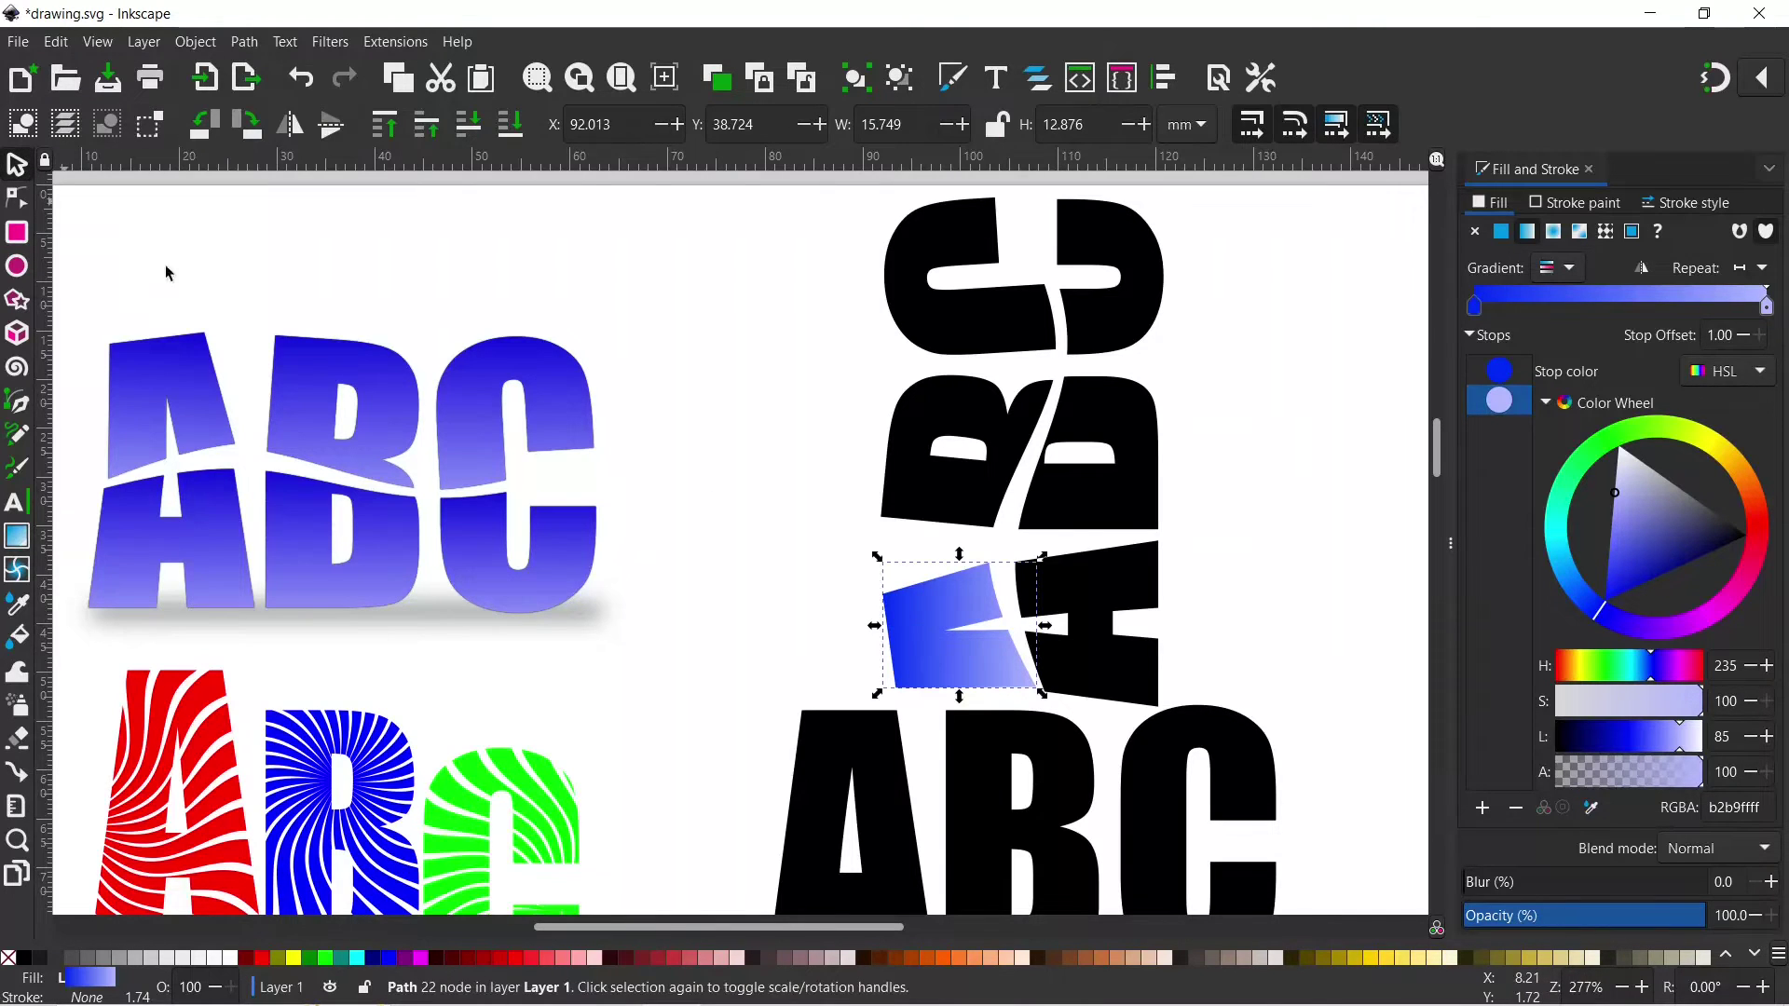
click(828, 591)
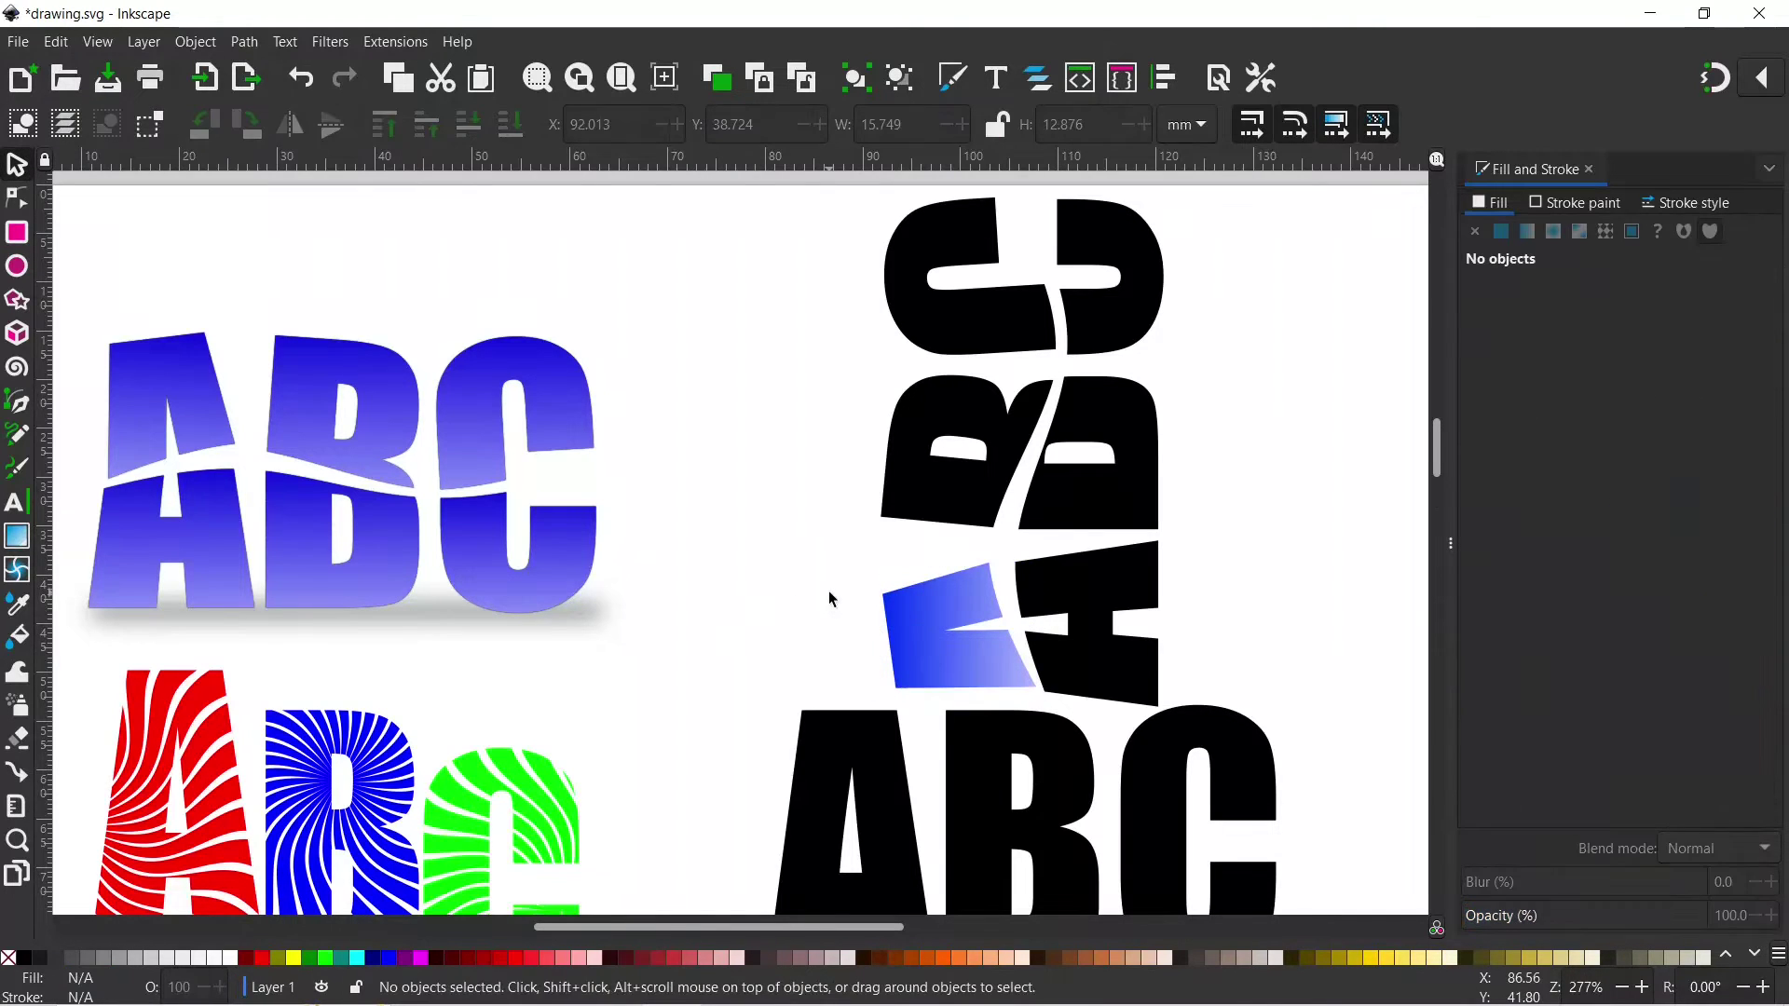
click(934, 492)
shift+click(926, 312)
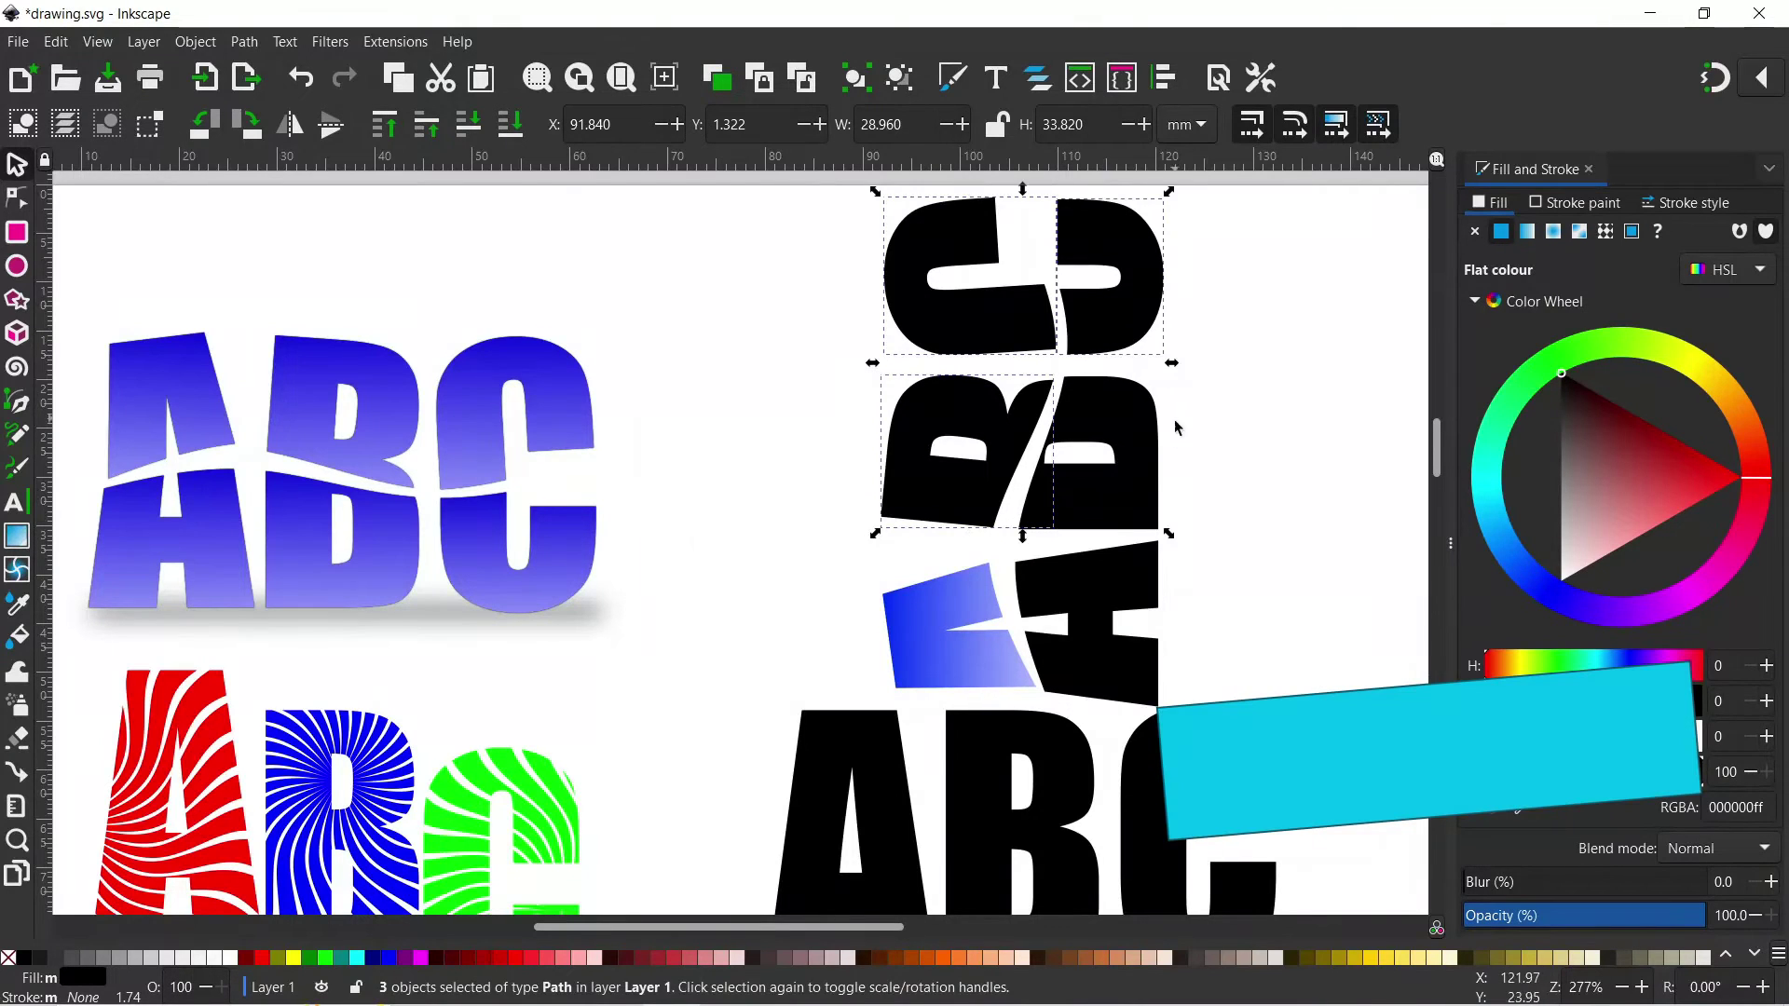
shift+click(1115, 601)
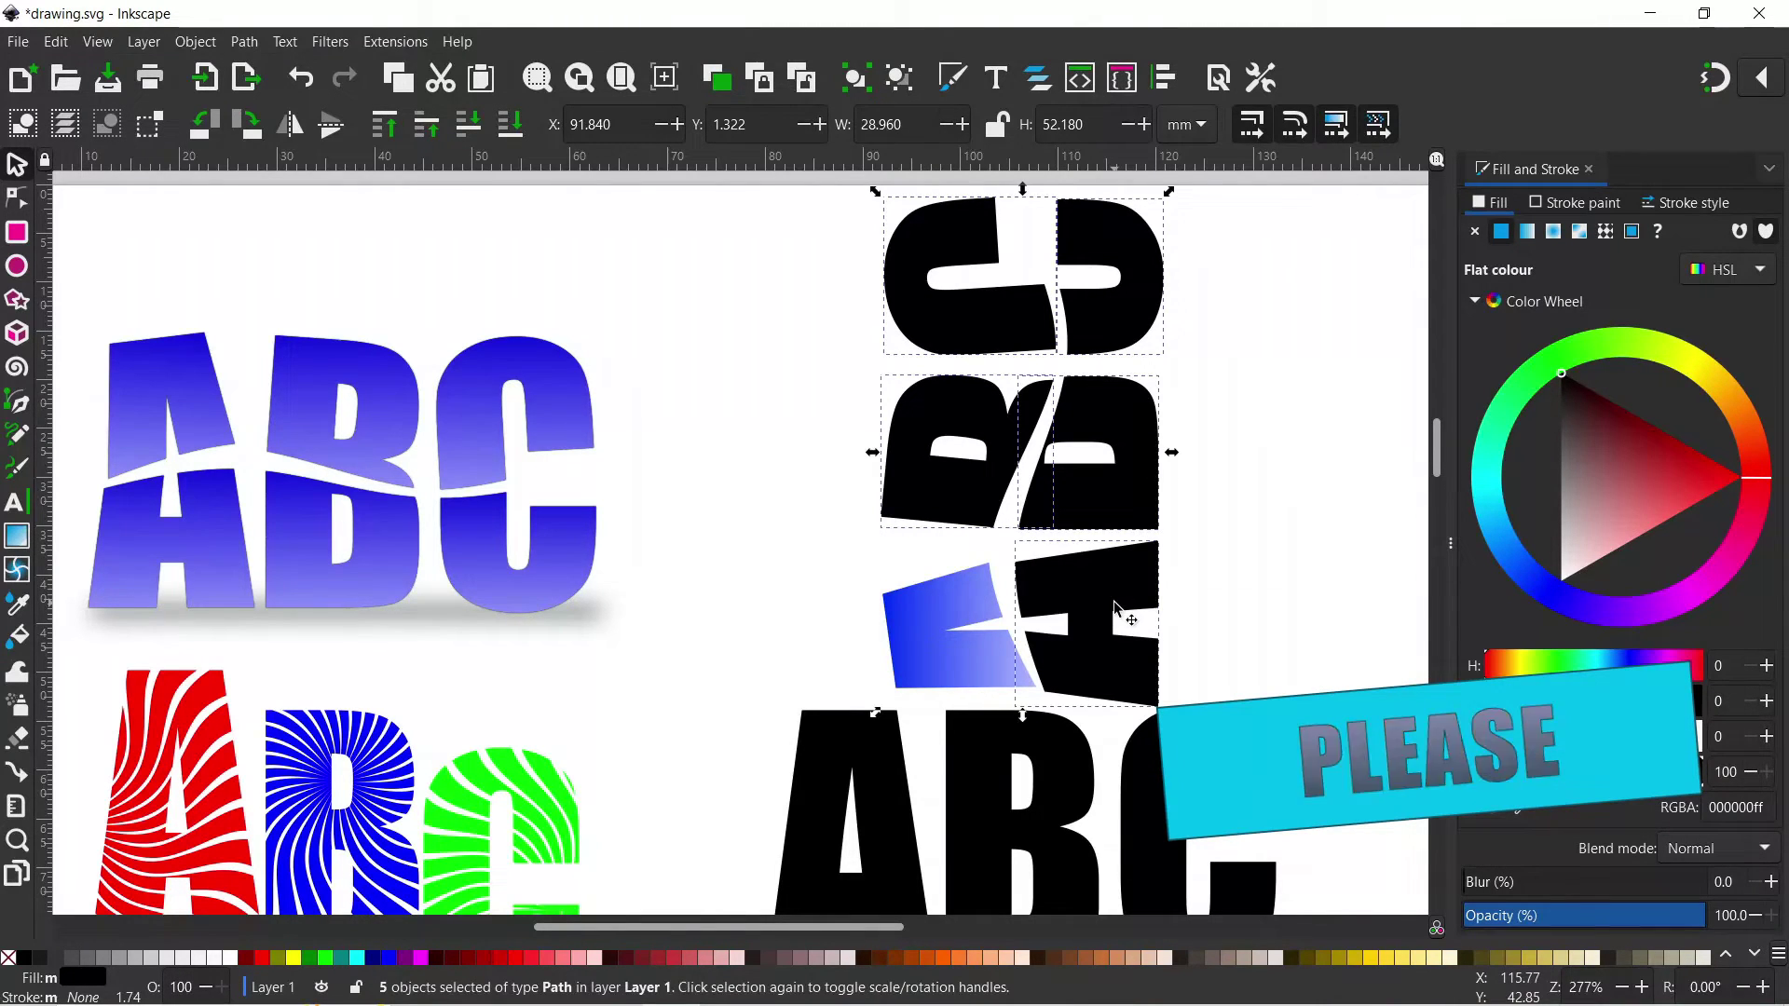
click(1536, 238)
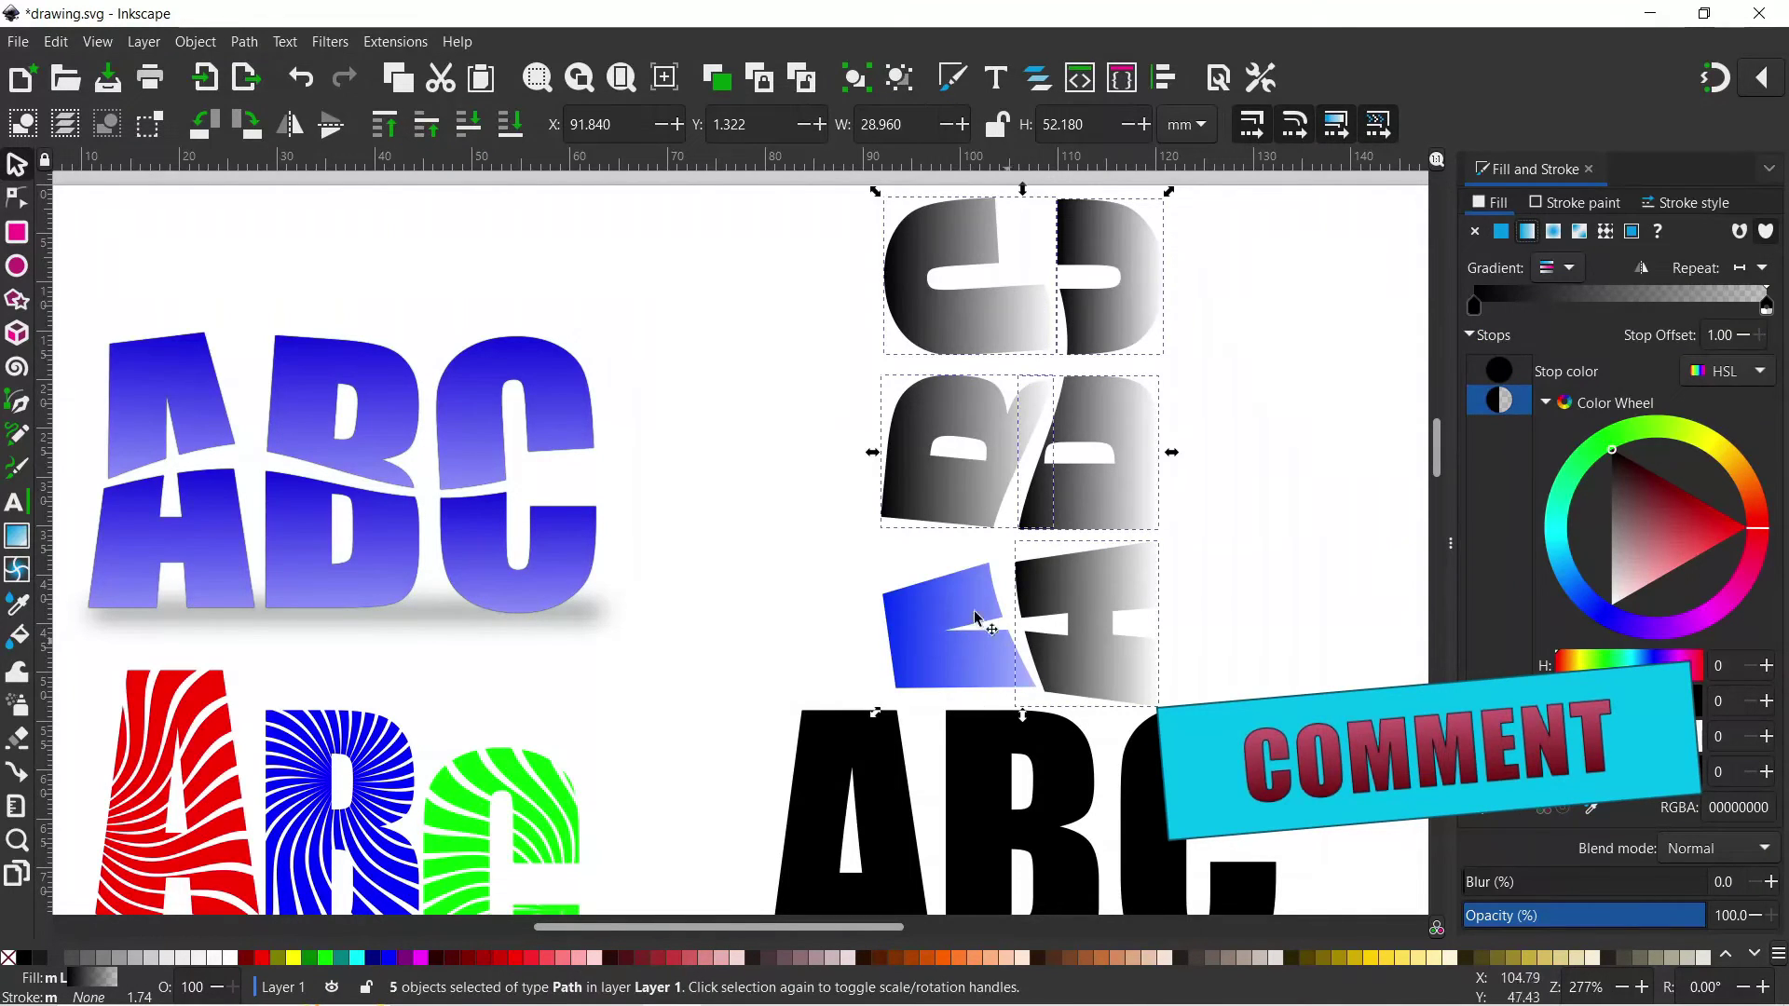
click(1573, 269)
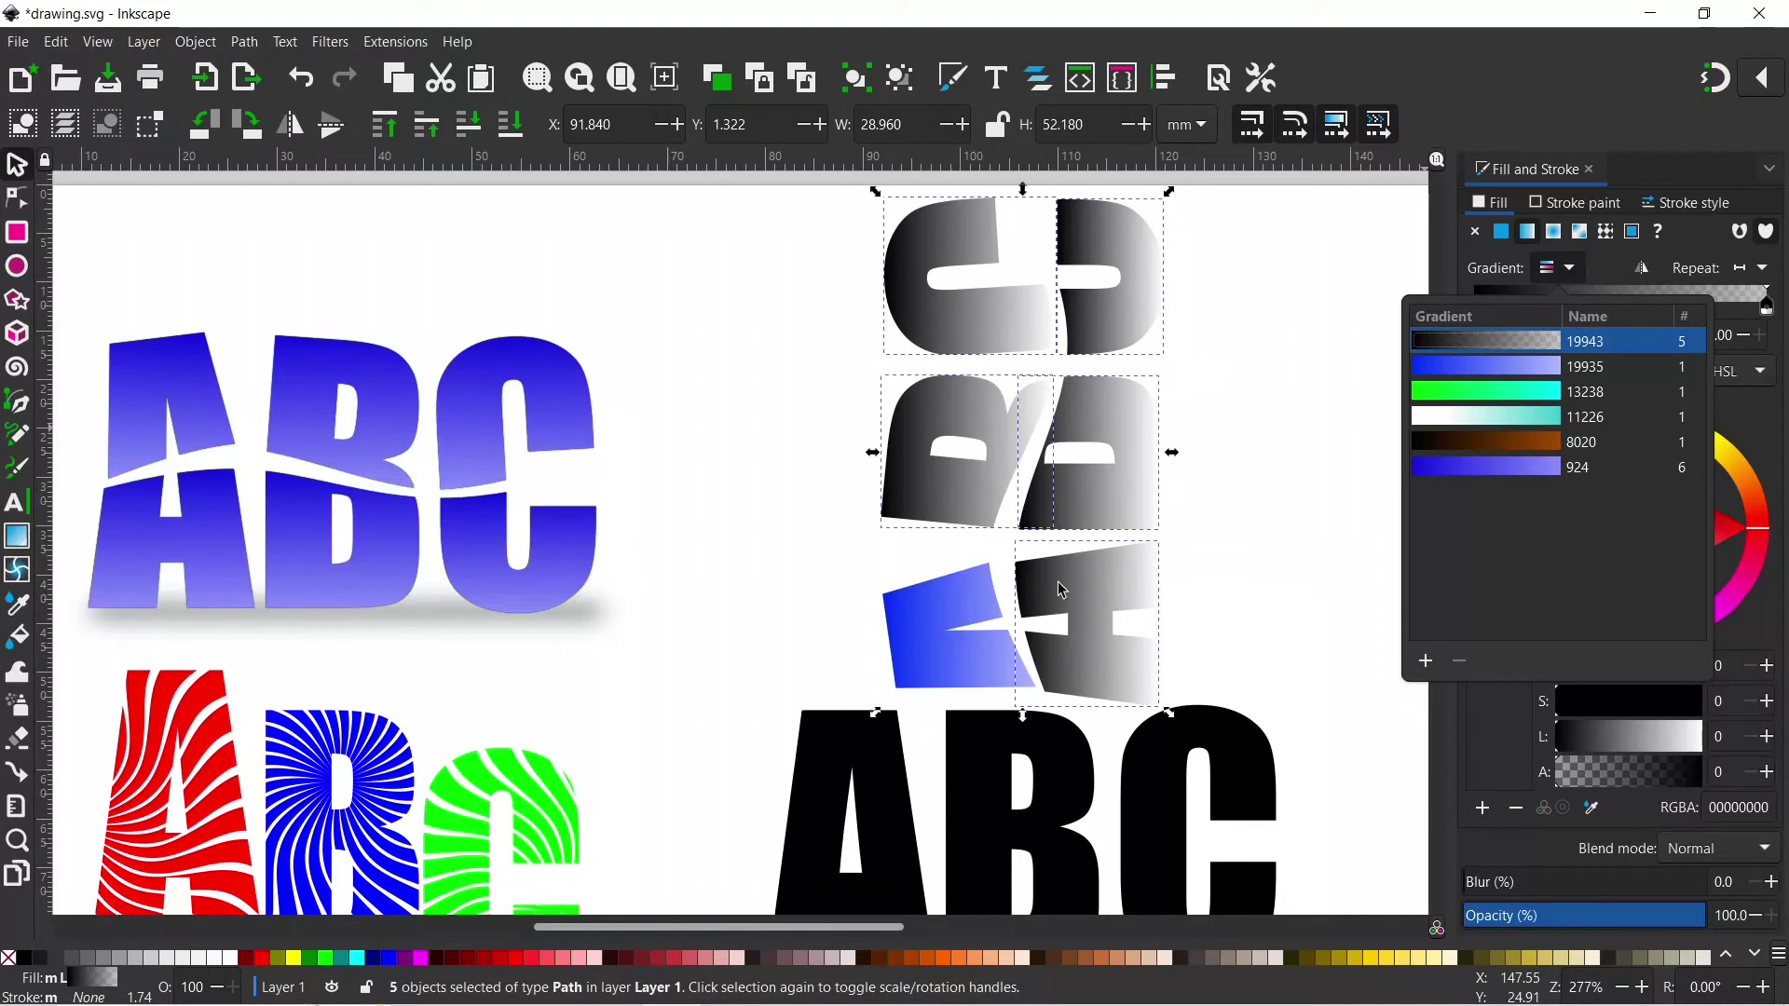
click(1491, 374)
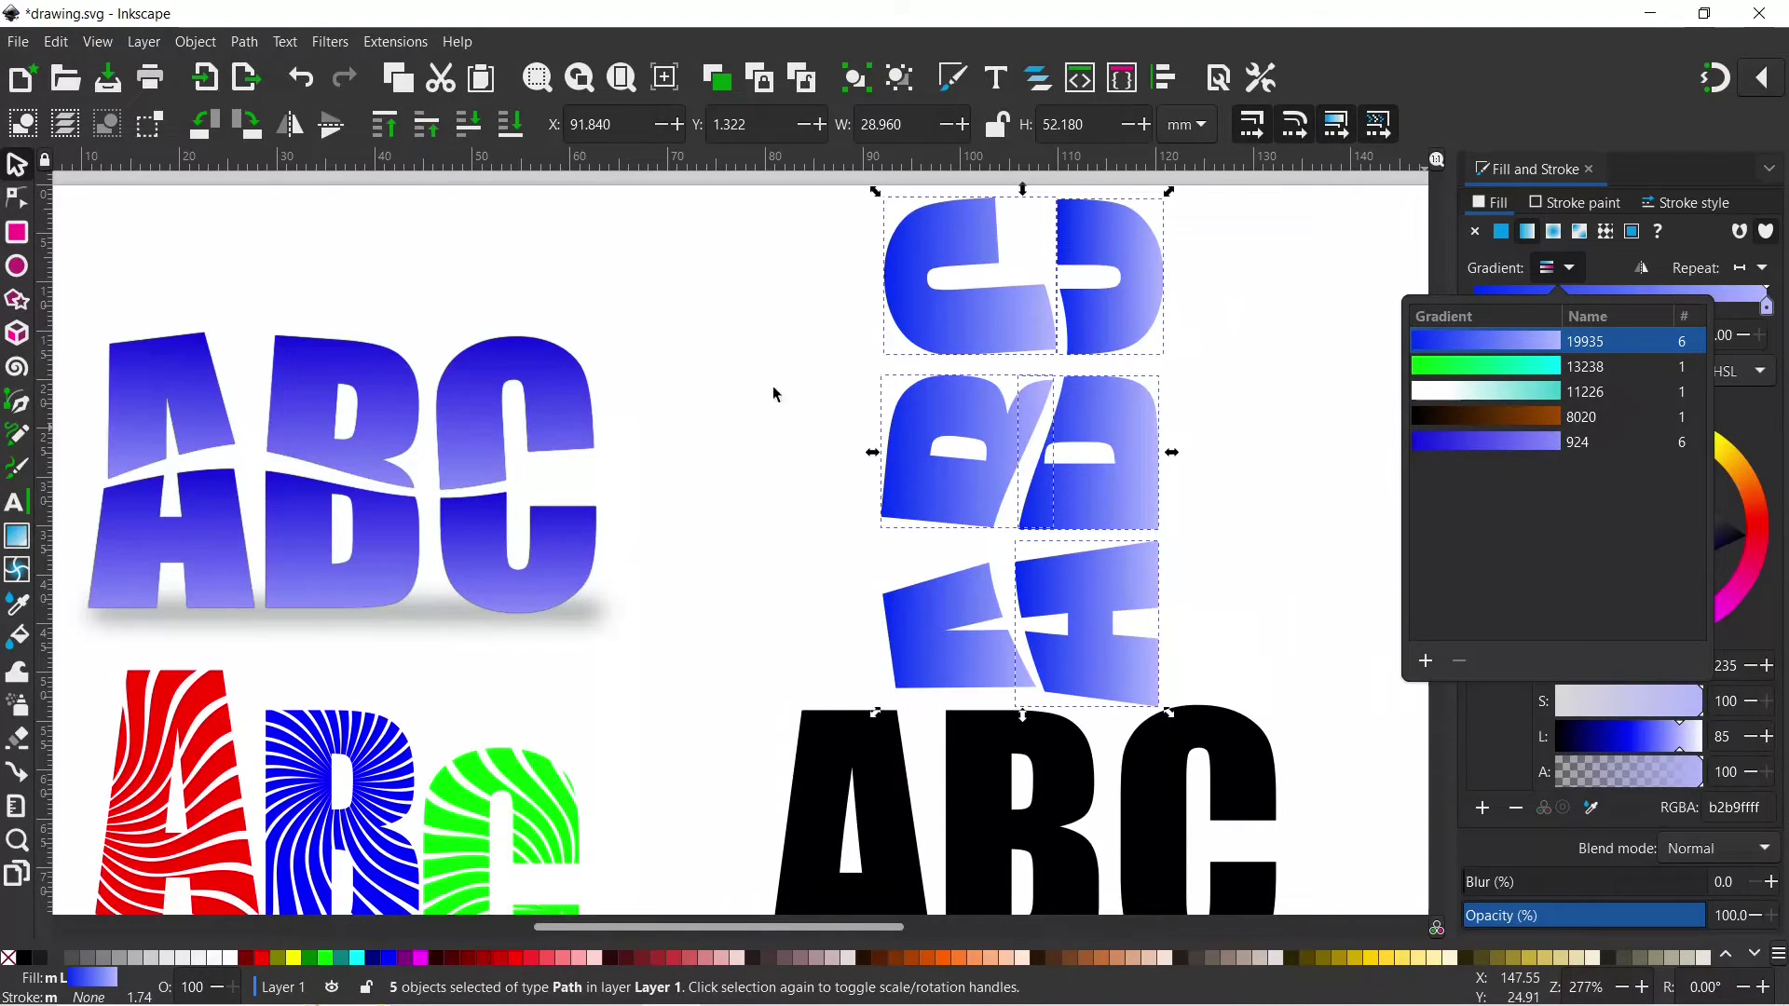
click(428, 524)
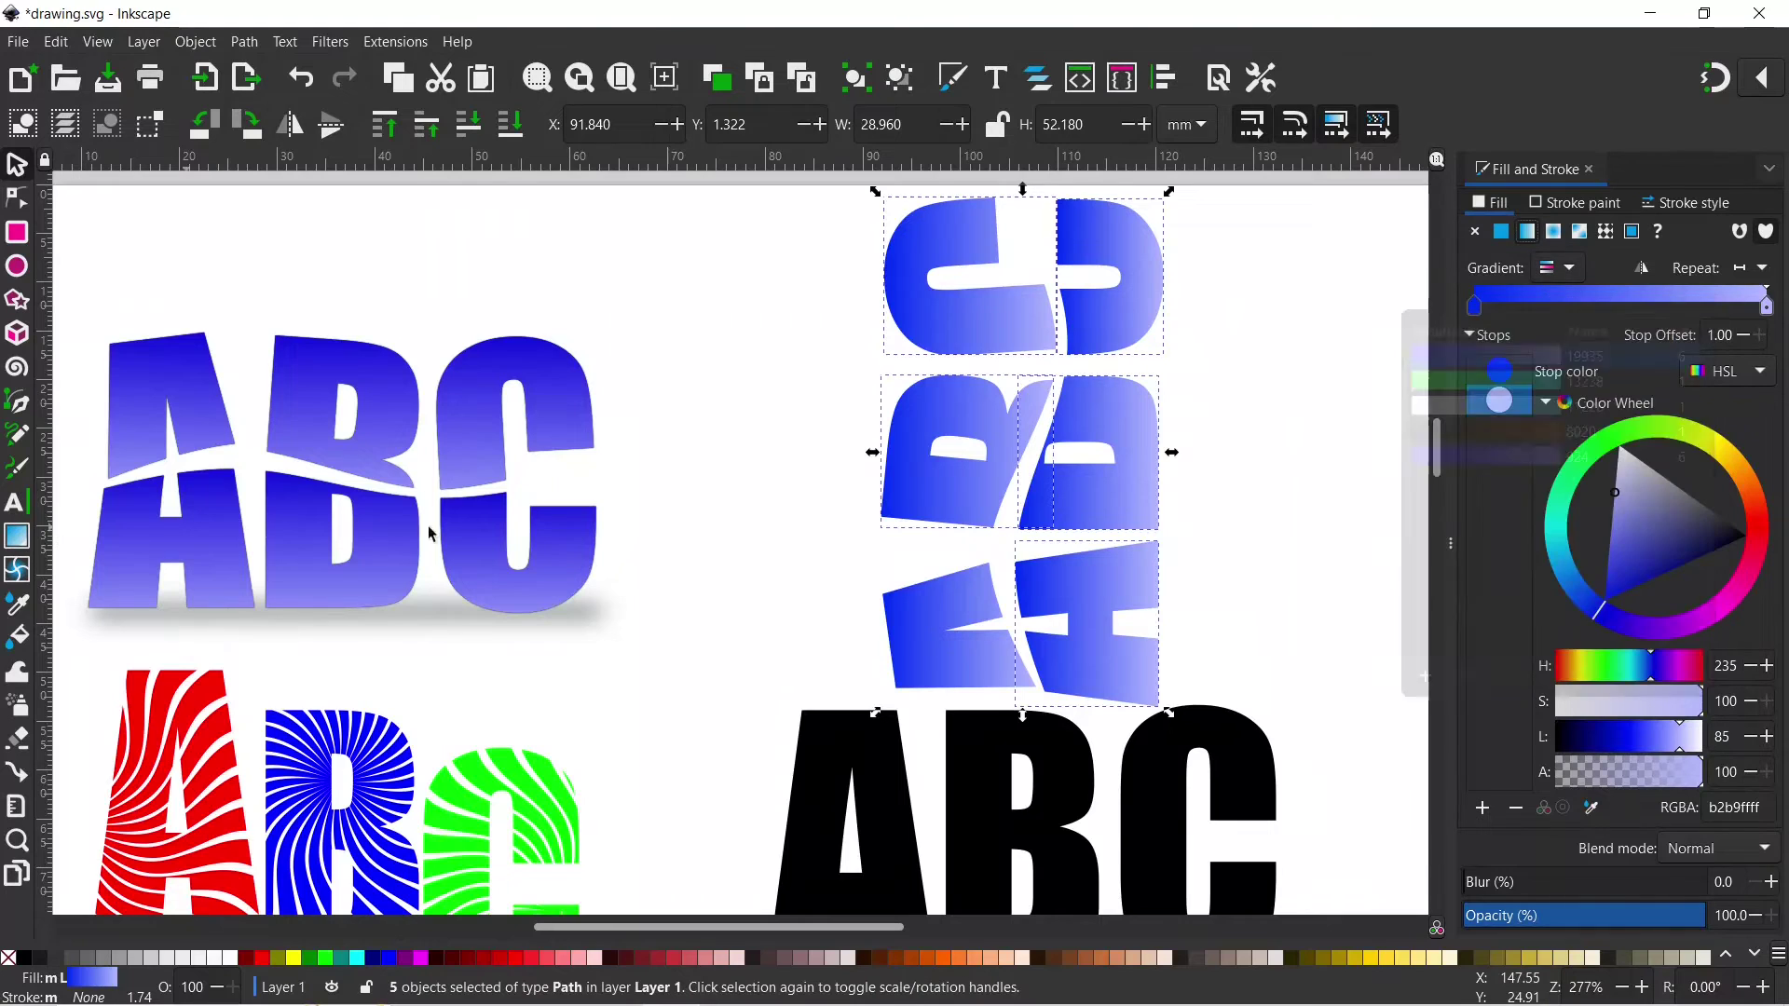
click(937, 482)
click(17, 536)
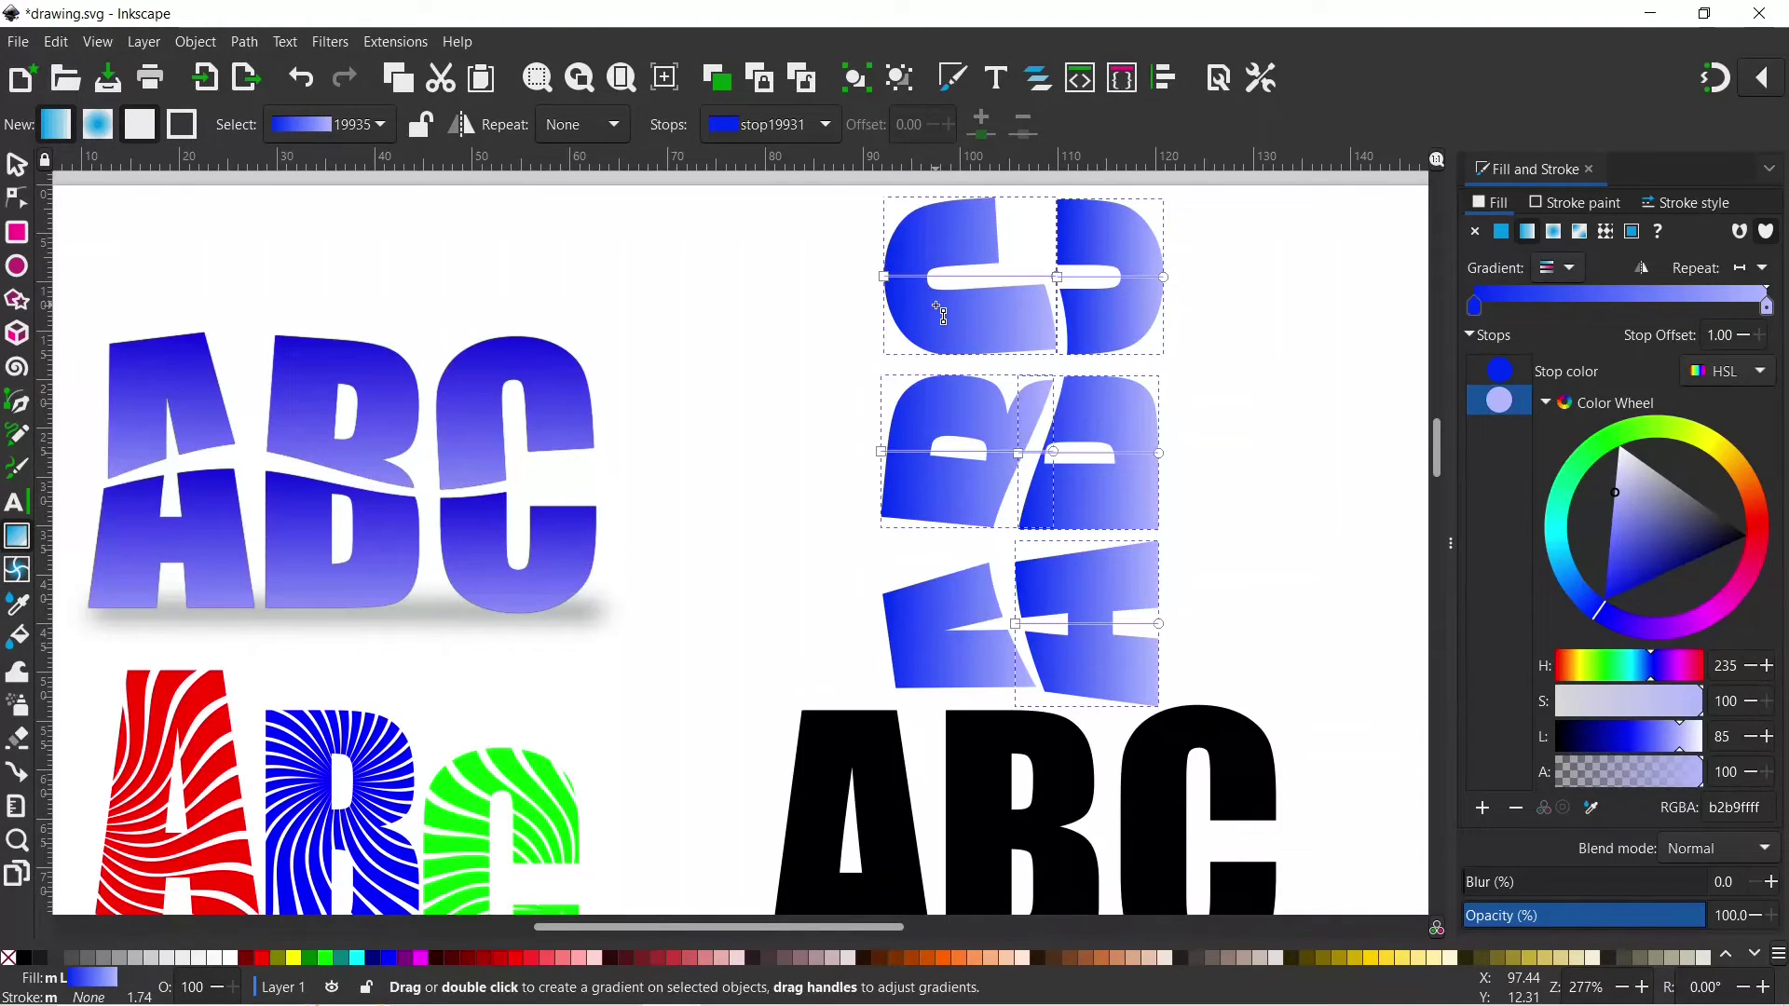
Step: Group the six gradient pieces and snap-rotate the group a quarter turn back upright
click(16, 166)
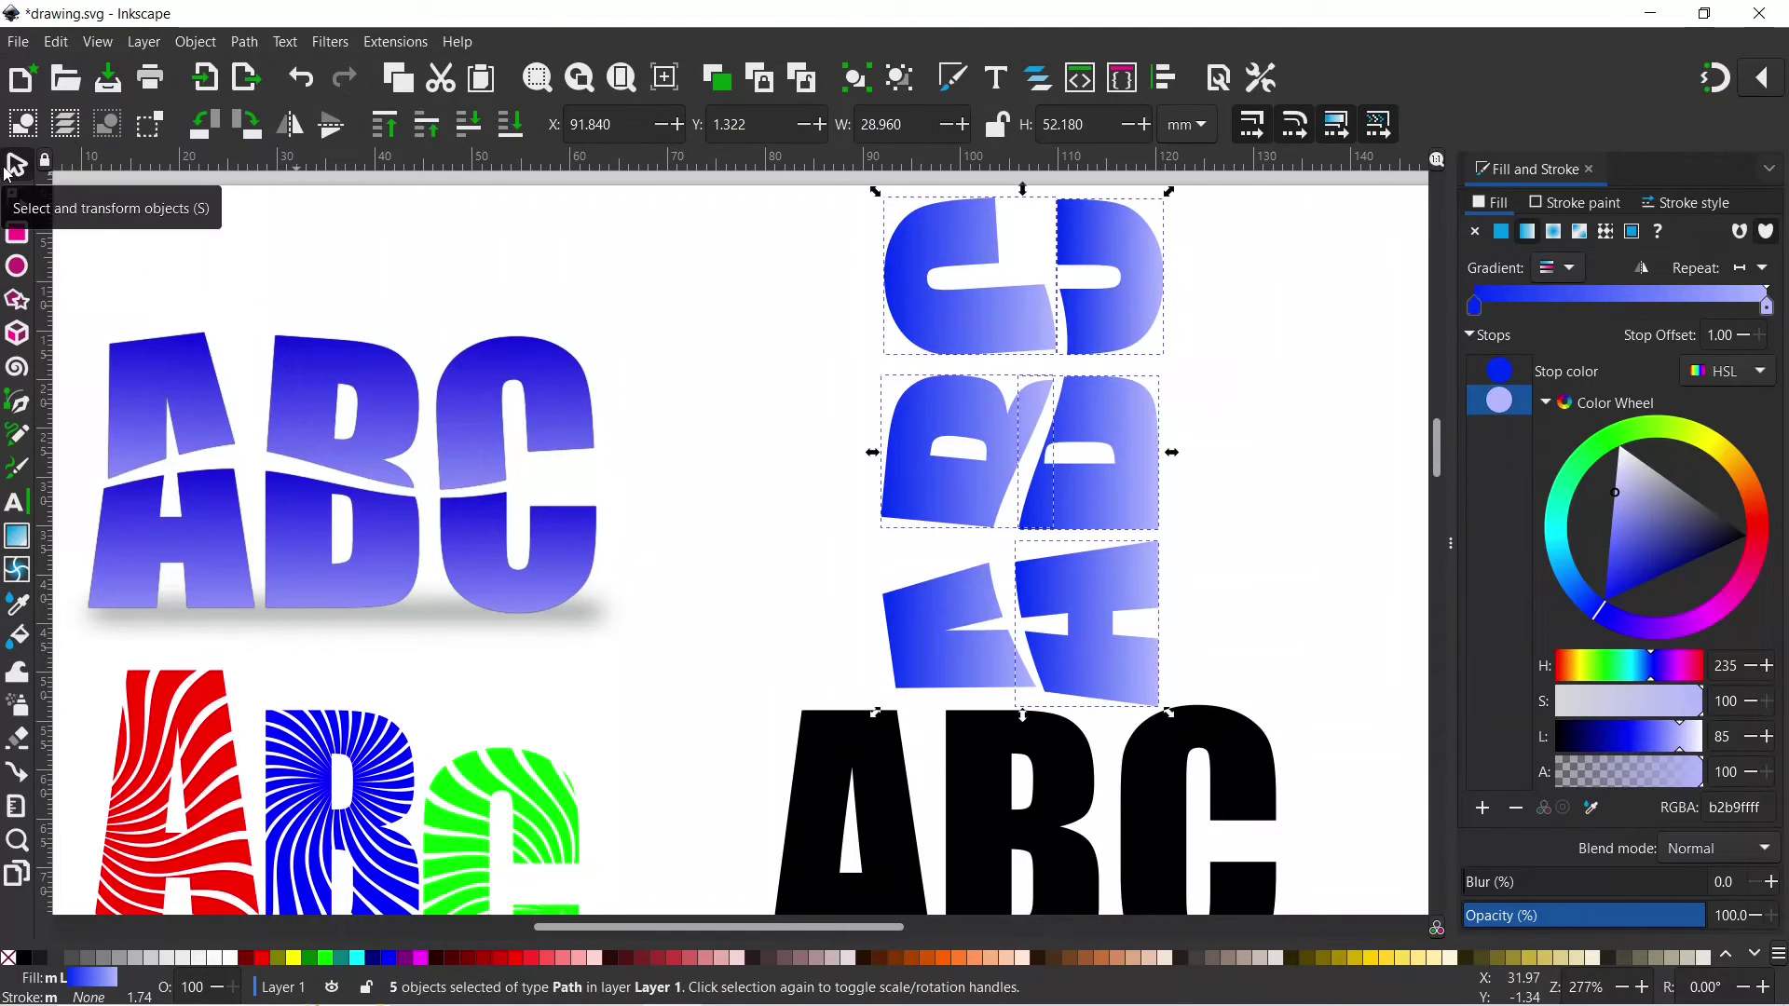
shift+click(937, 630)
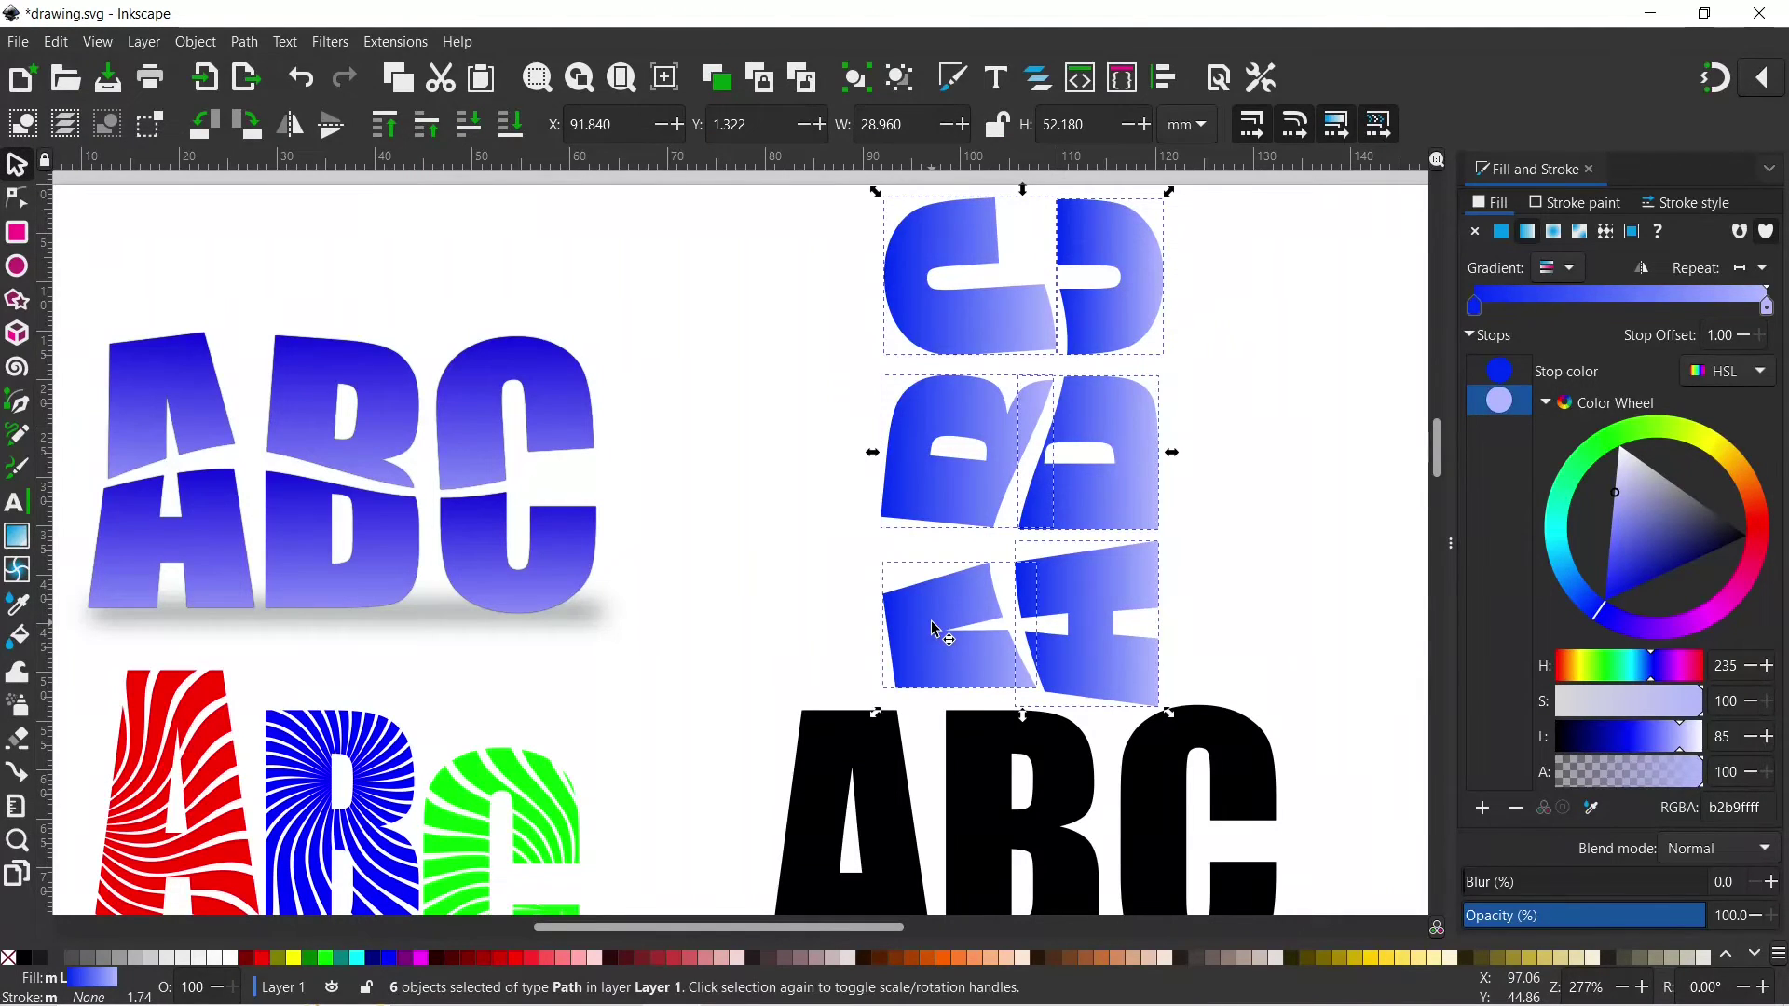
click(857, 79)
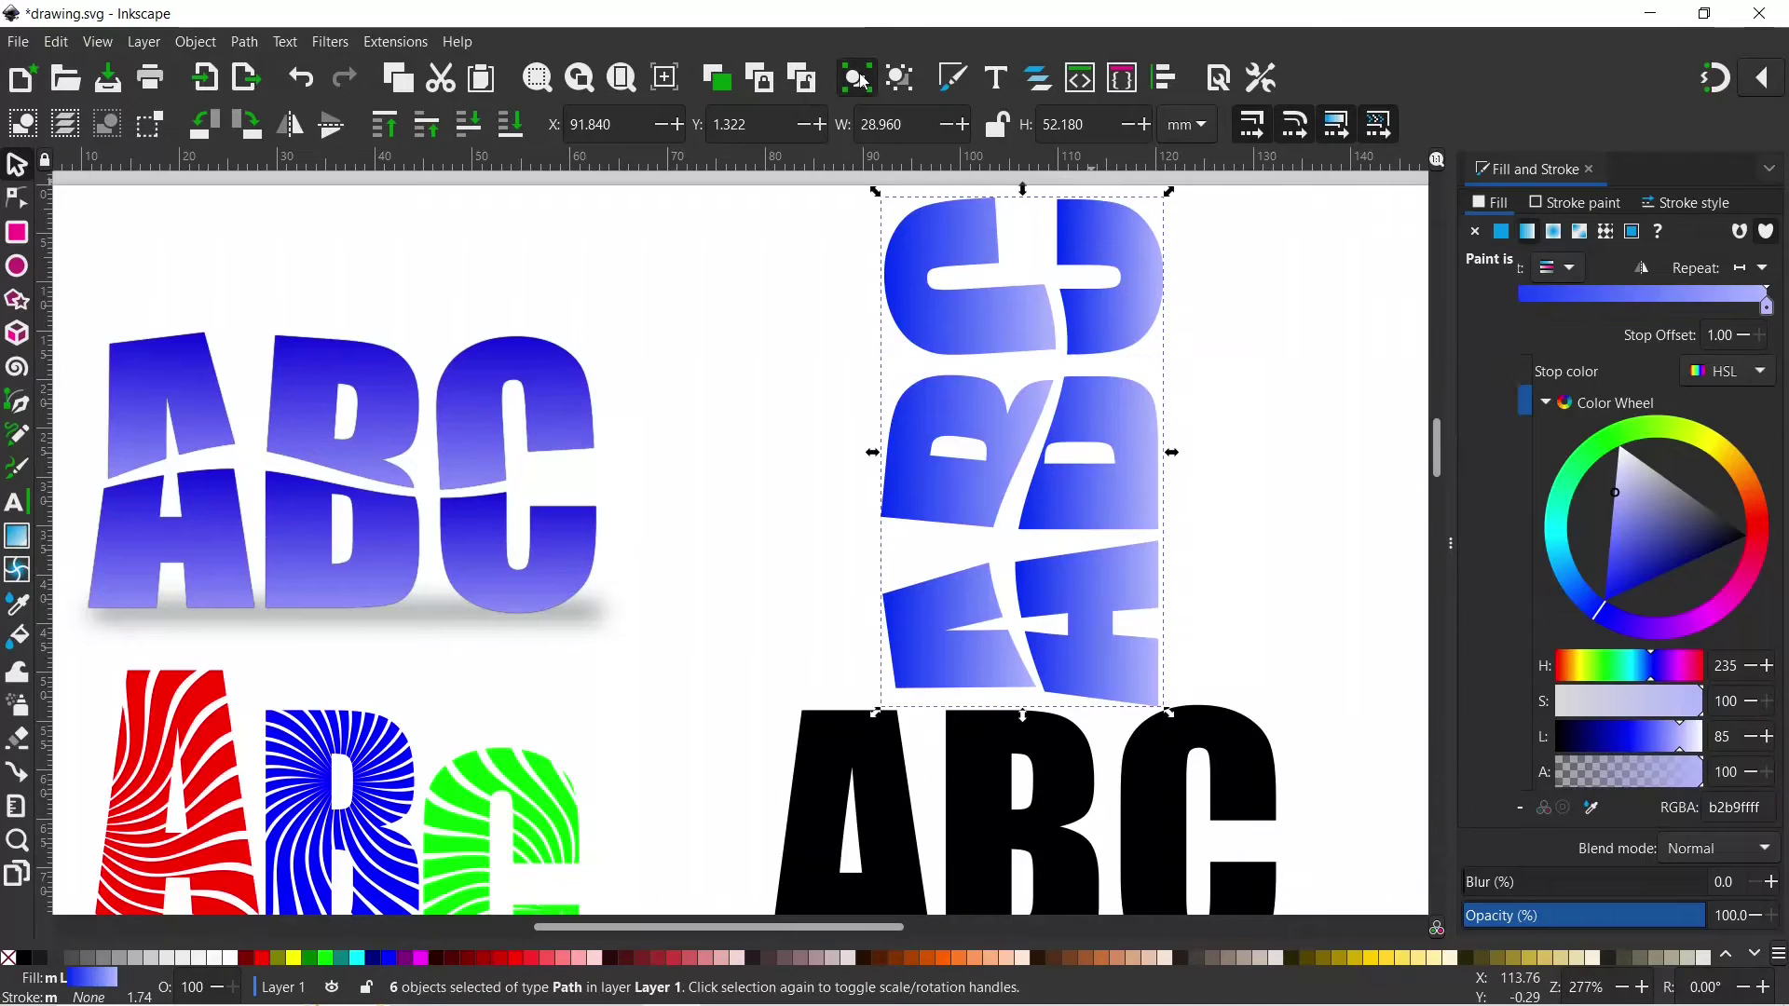
click(1133, 253)
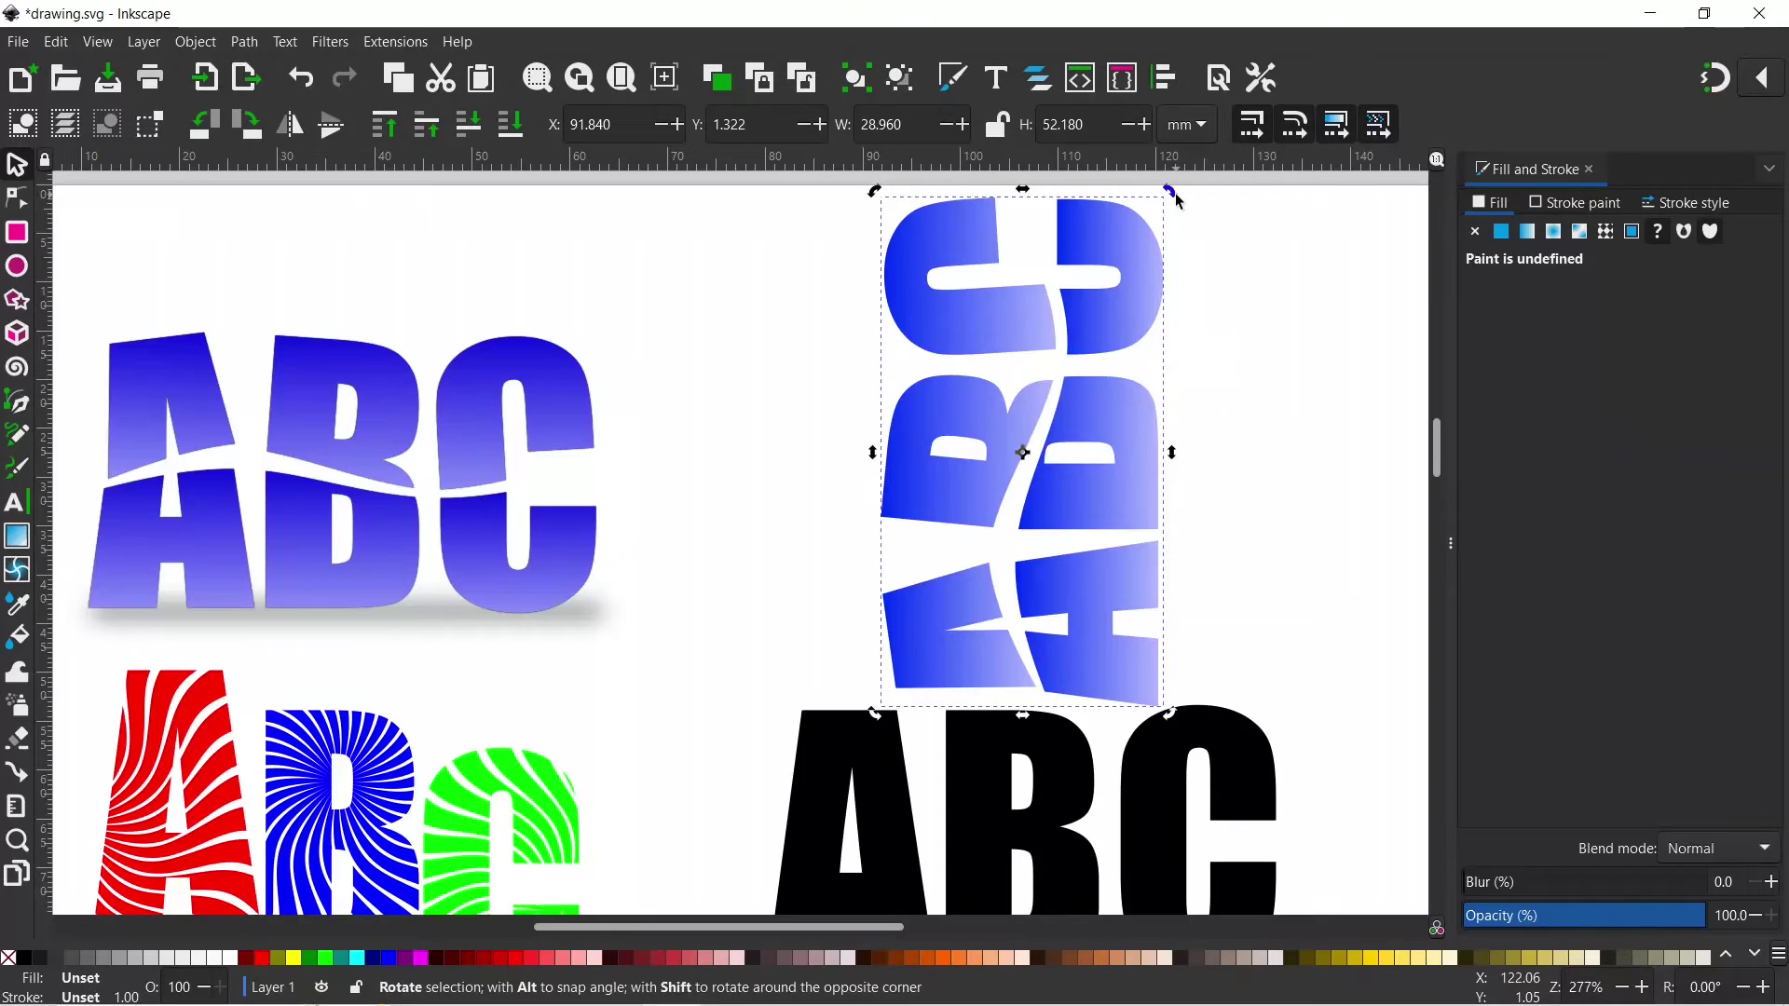
key(ctrl)
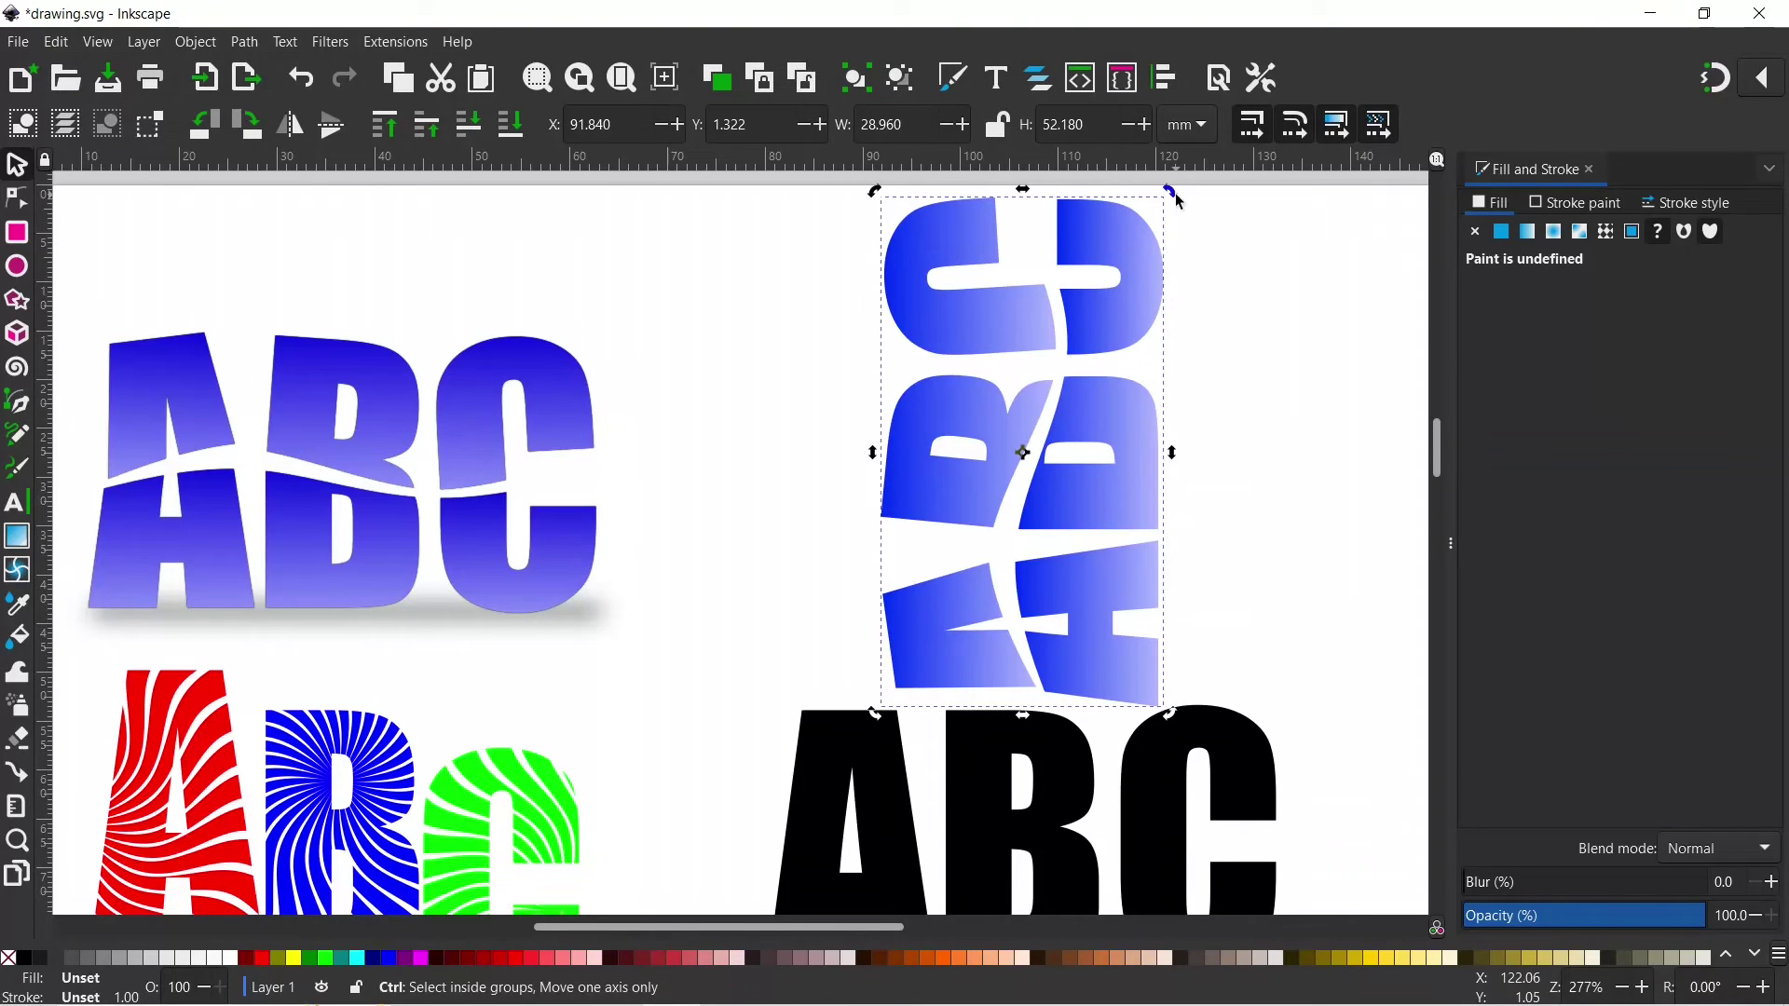
drag(1176, 204, 1334, 583)
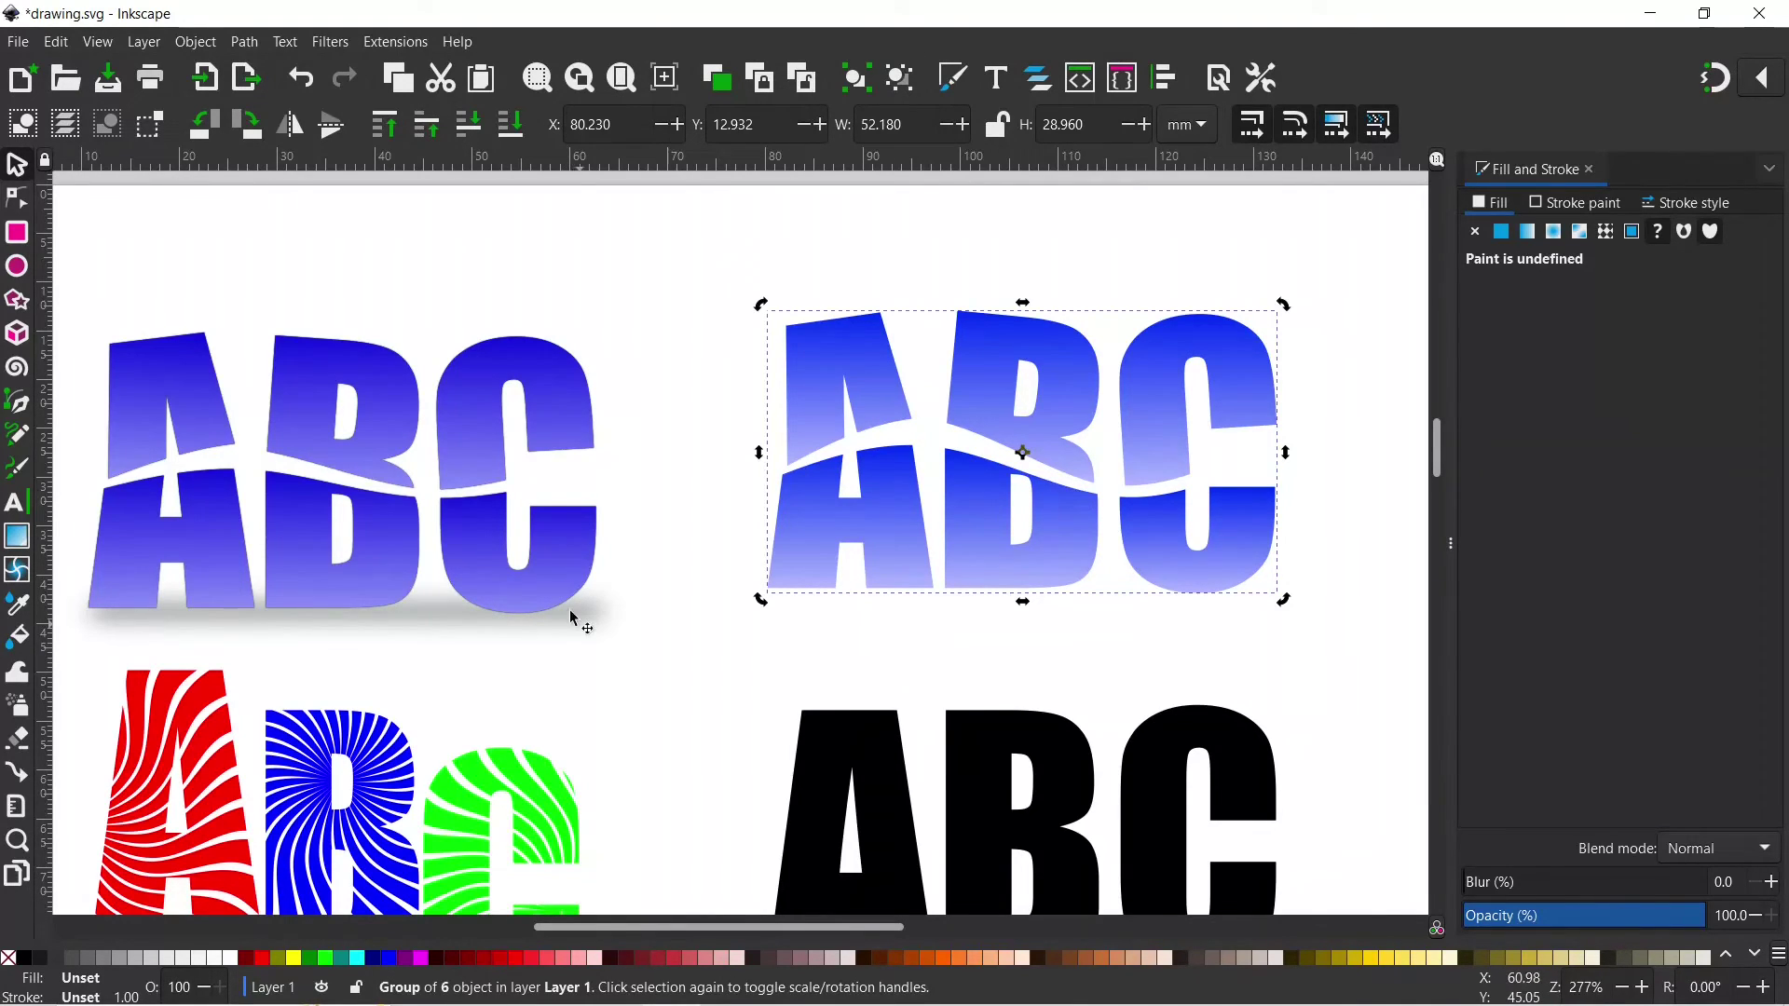
Step: Draw a thin rectangle beneath the blue ABC with black fill and no stroke
click(21, 236)
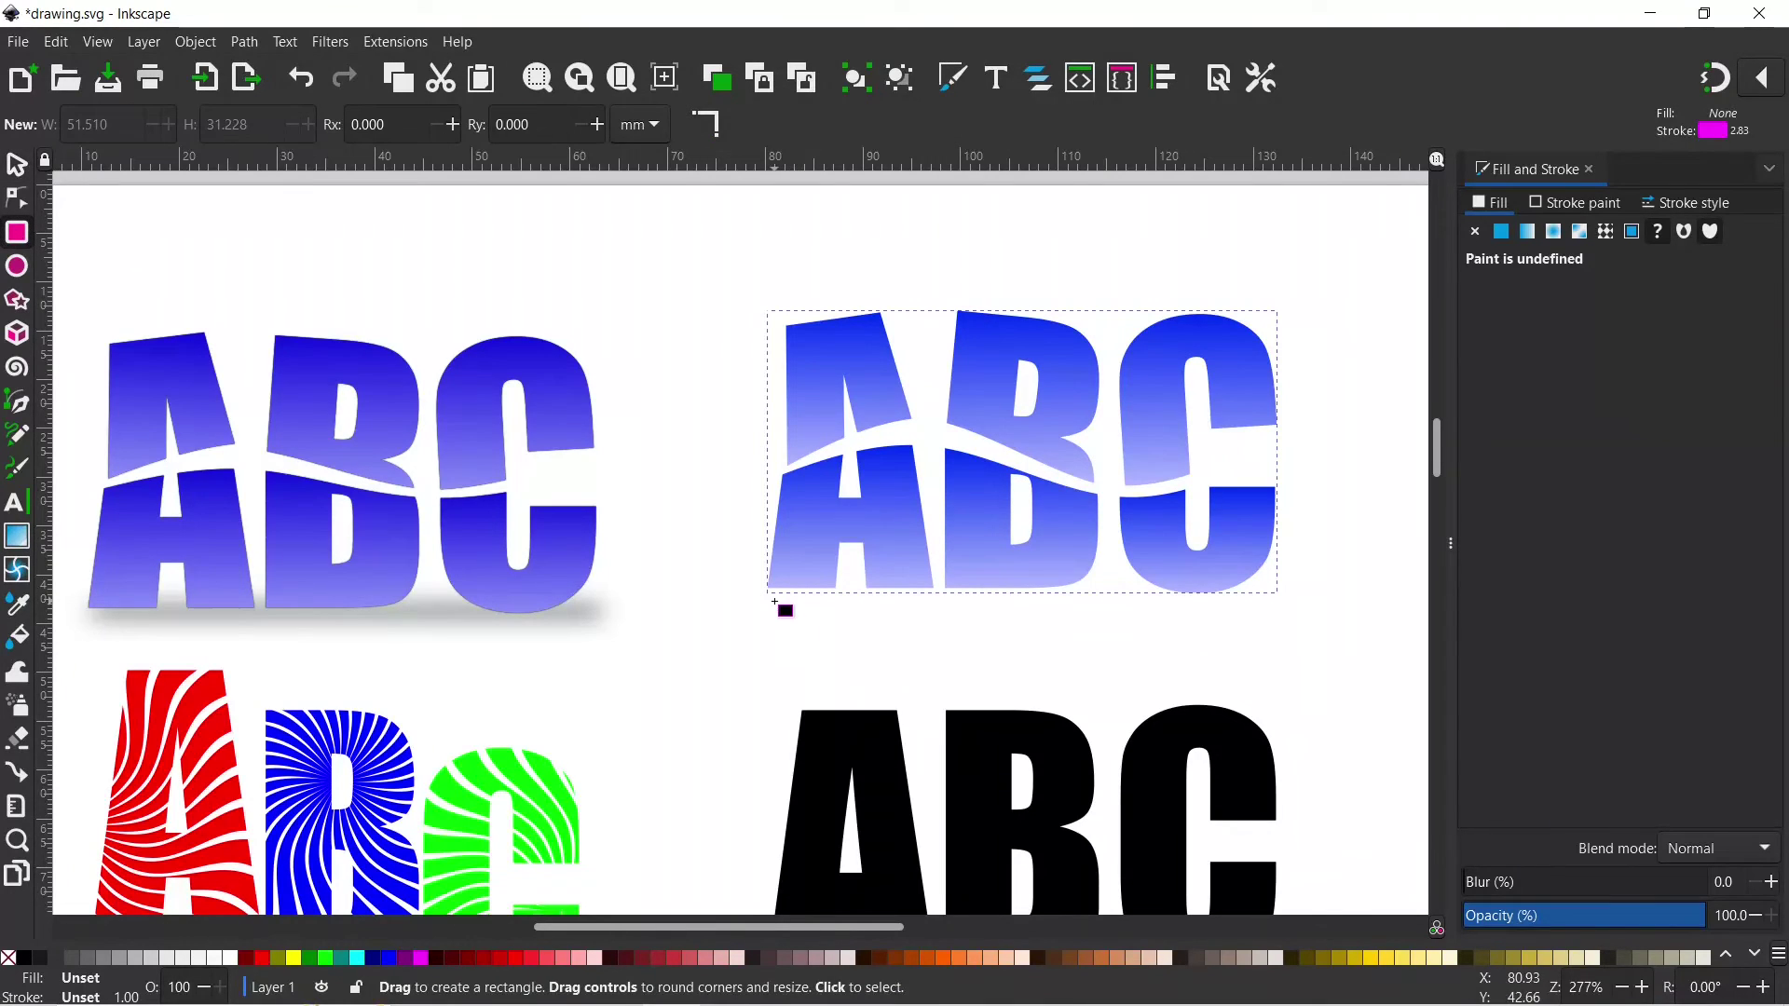
drag(770, 581, 1277, 595)
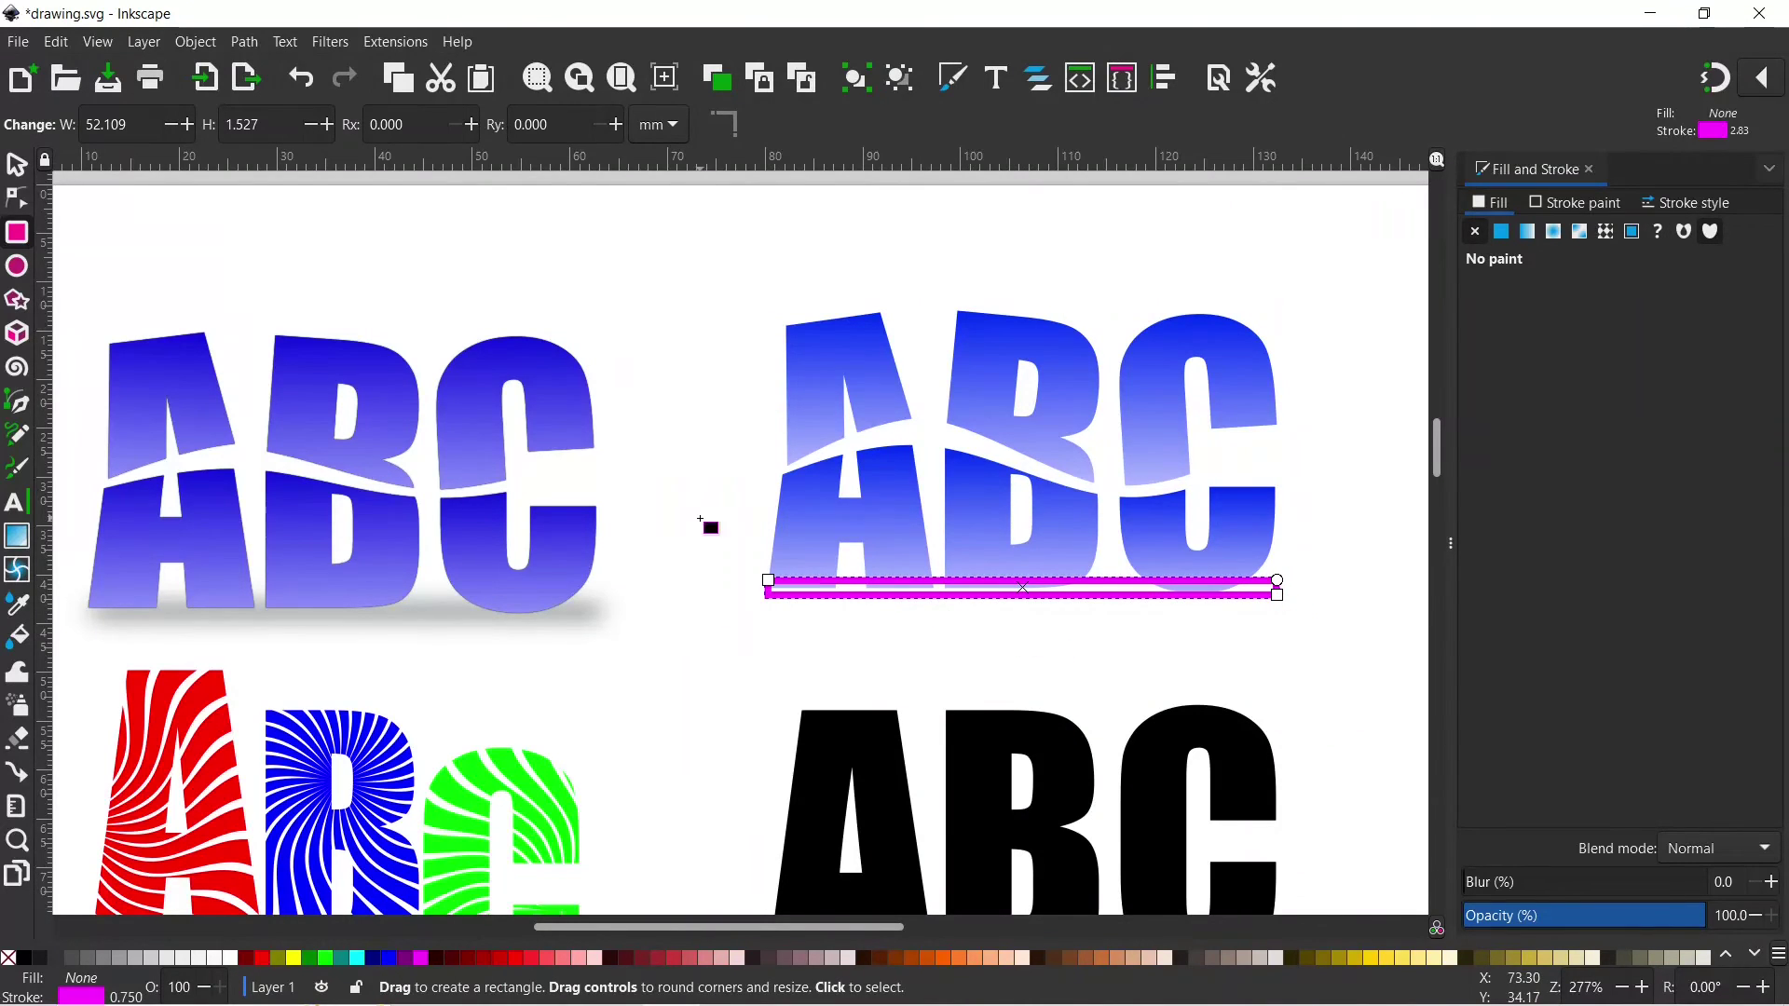
click(29, 966)
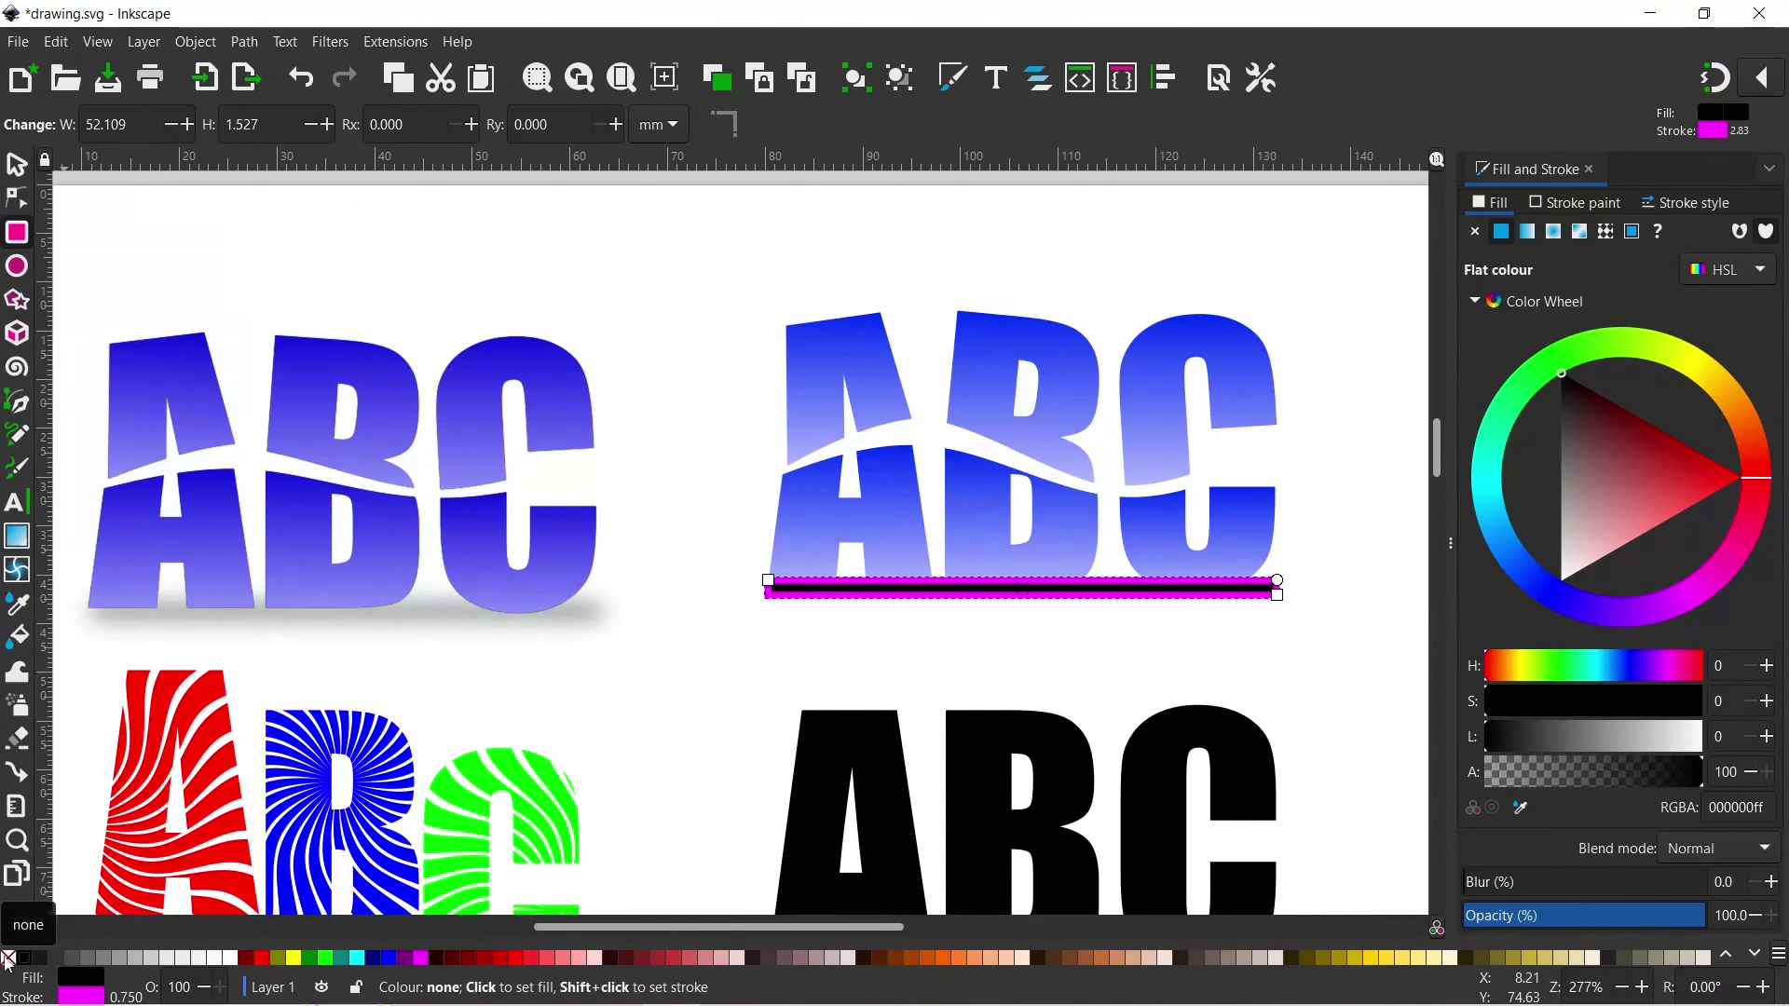
shift+click(9, 962)
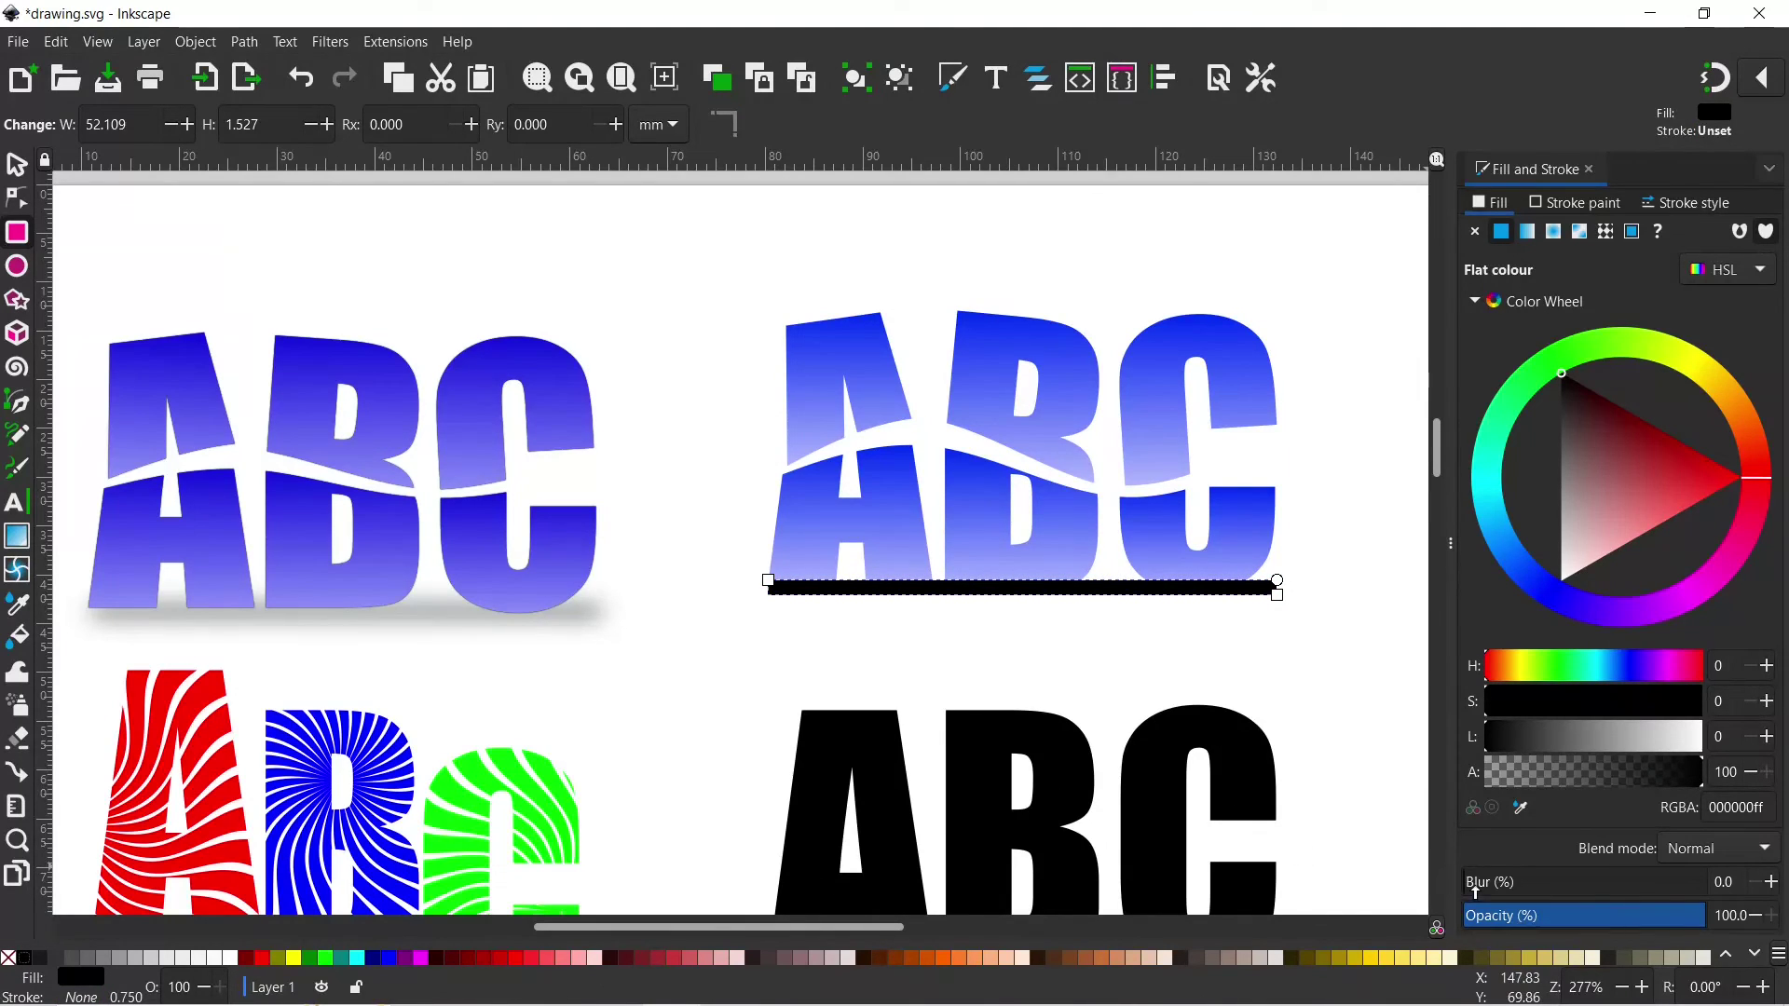
Step: Blur the black bar to 28.3 and lower its fill alpha to 55
drag(1475, 884, 1533, 874)
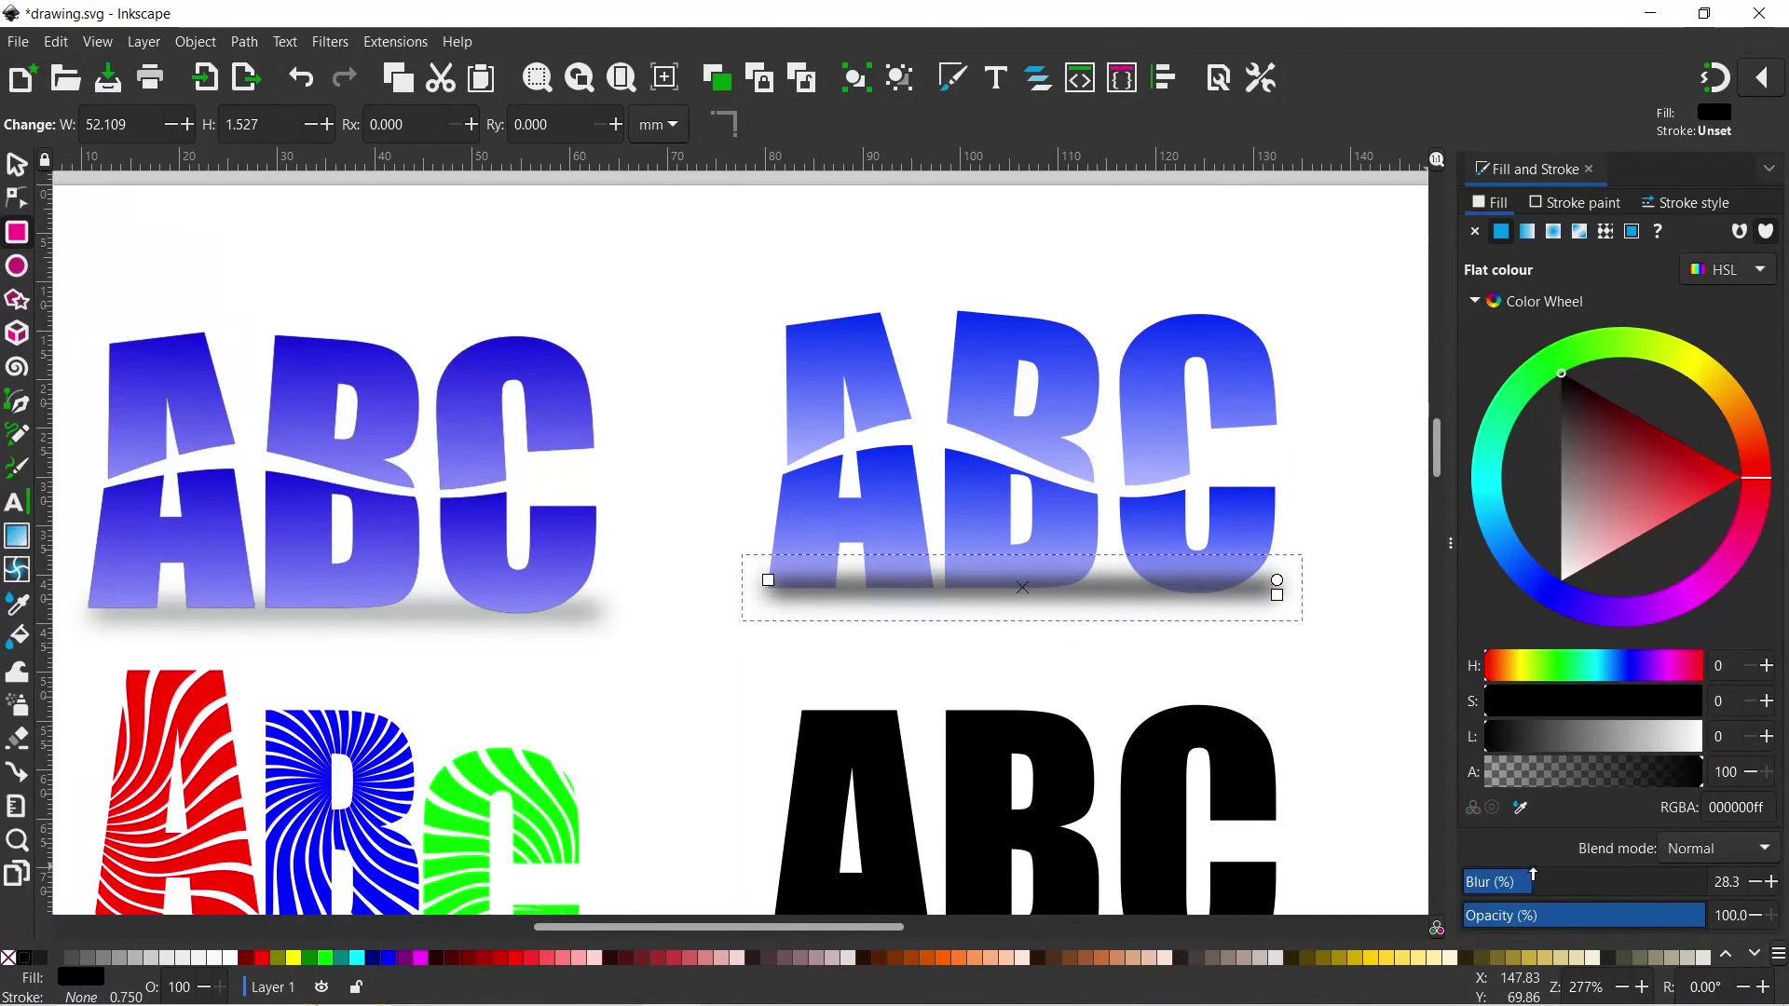
drag(1702, 777, 1609, 774)
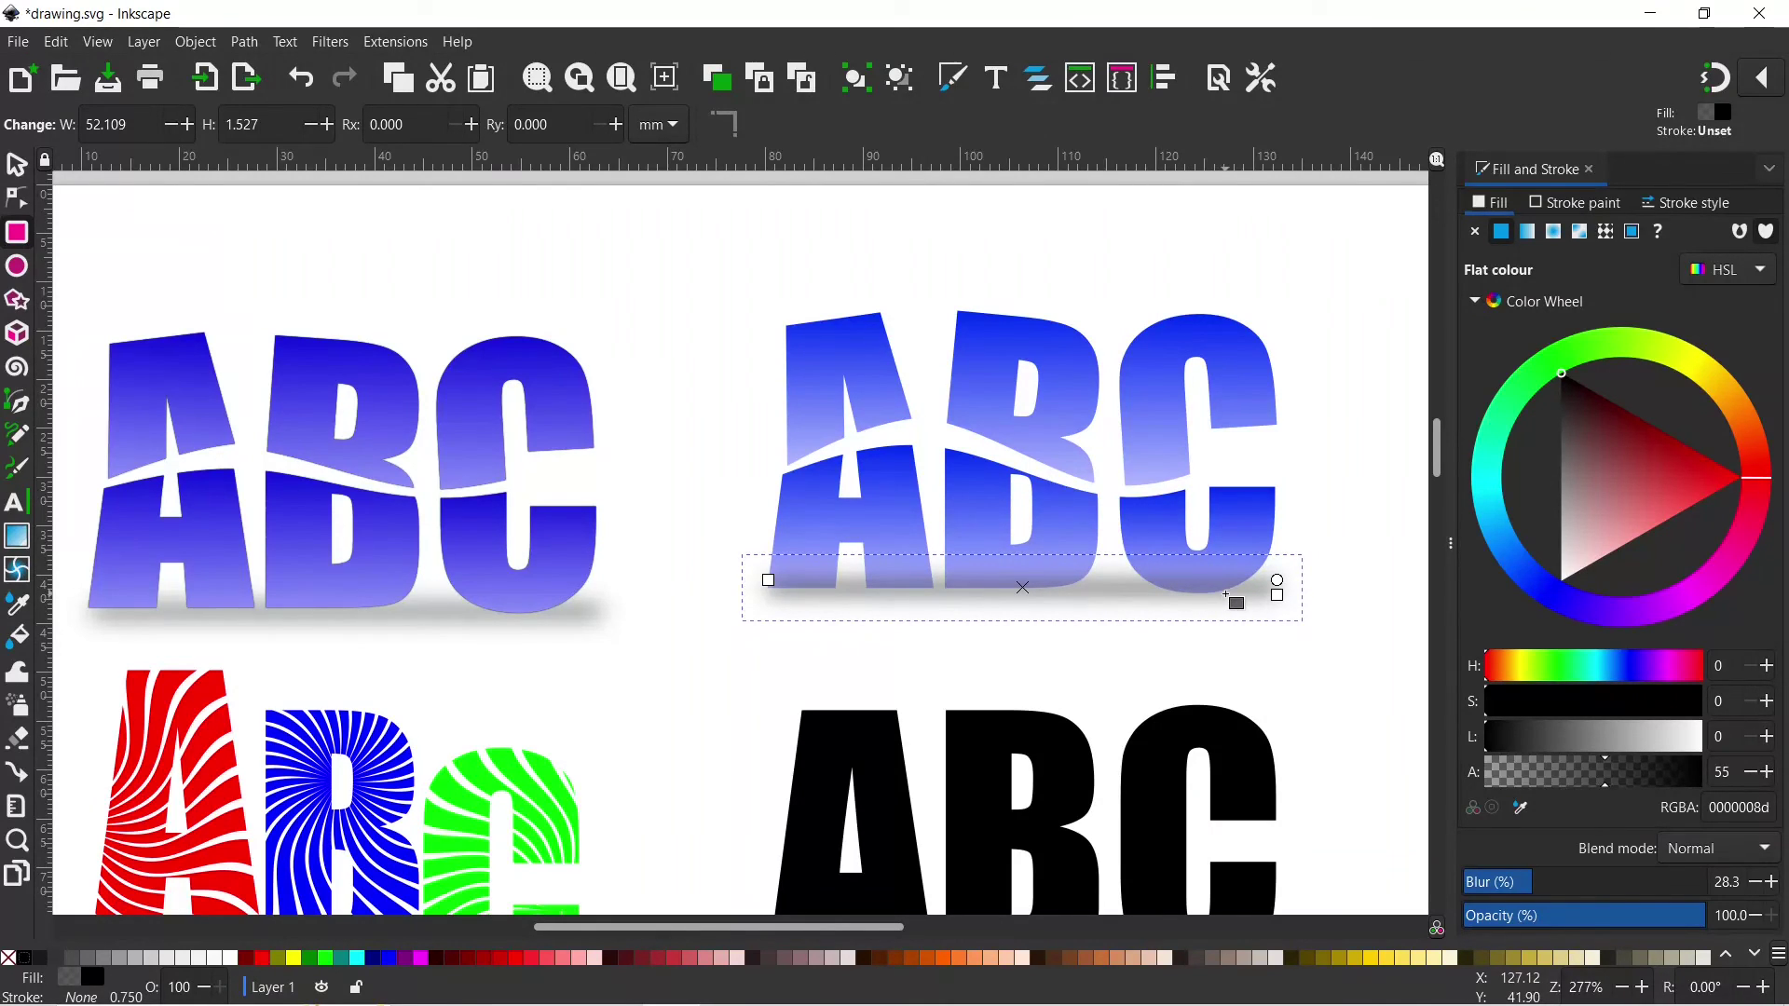
Step: Lower the blurred bar one step behind the ABC and nudge it slightly down-left
click(16, 169)
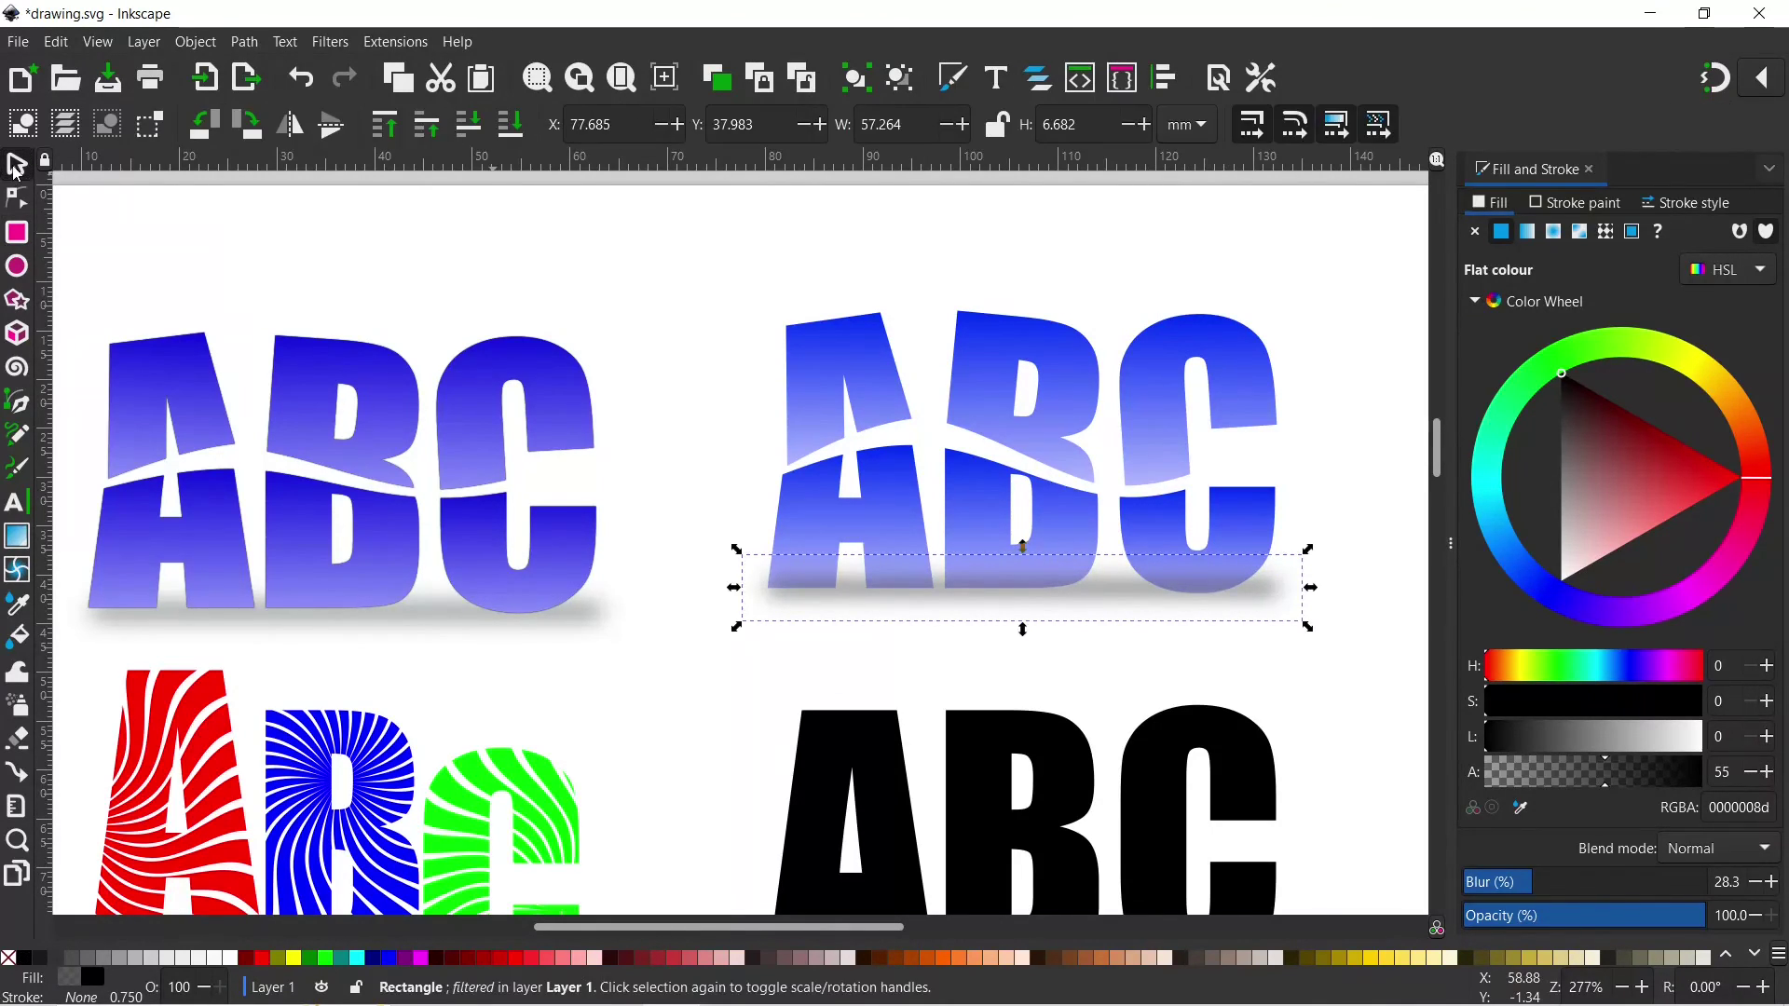
click(479, 128)
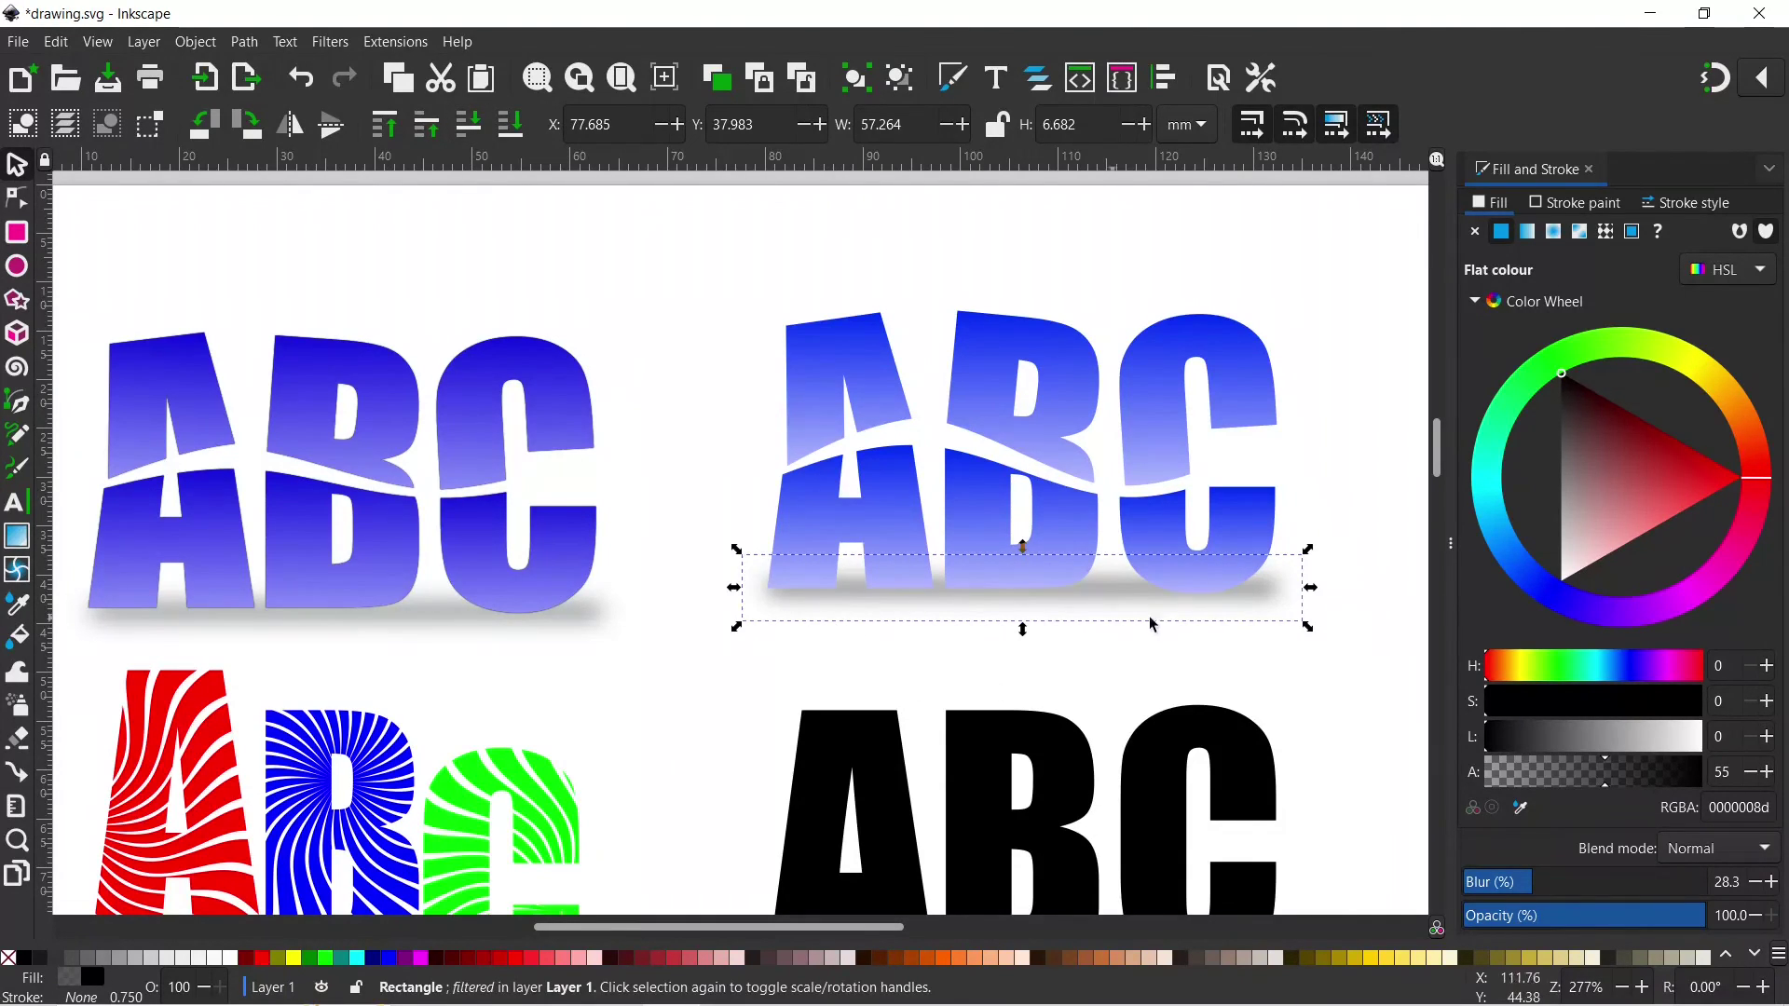
drag(1108, 588, 1103, 593)
click(1065, 296)
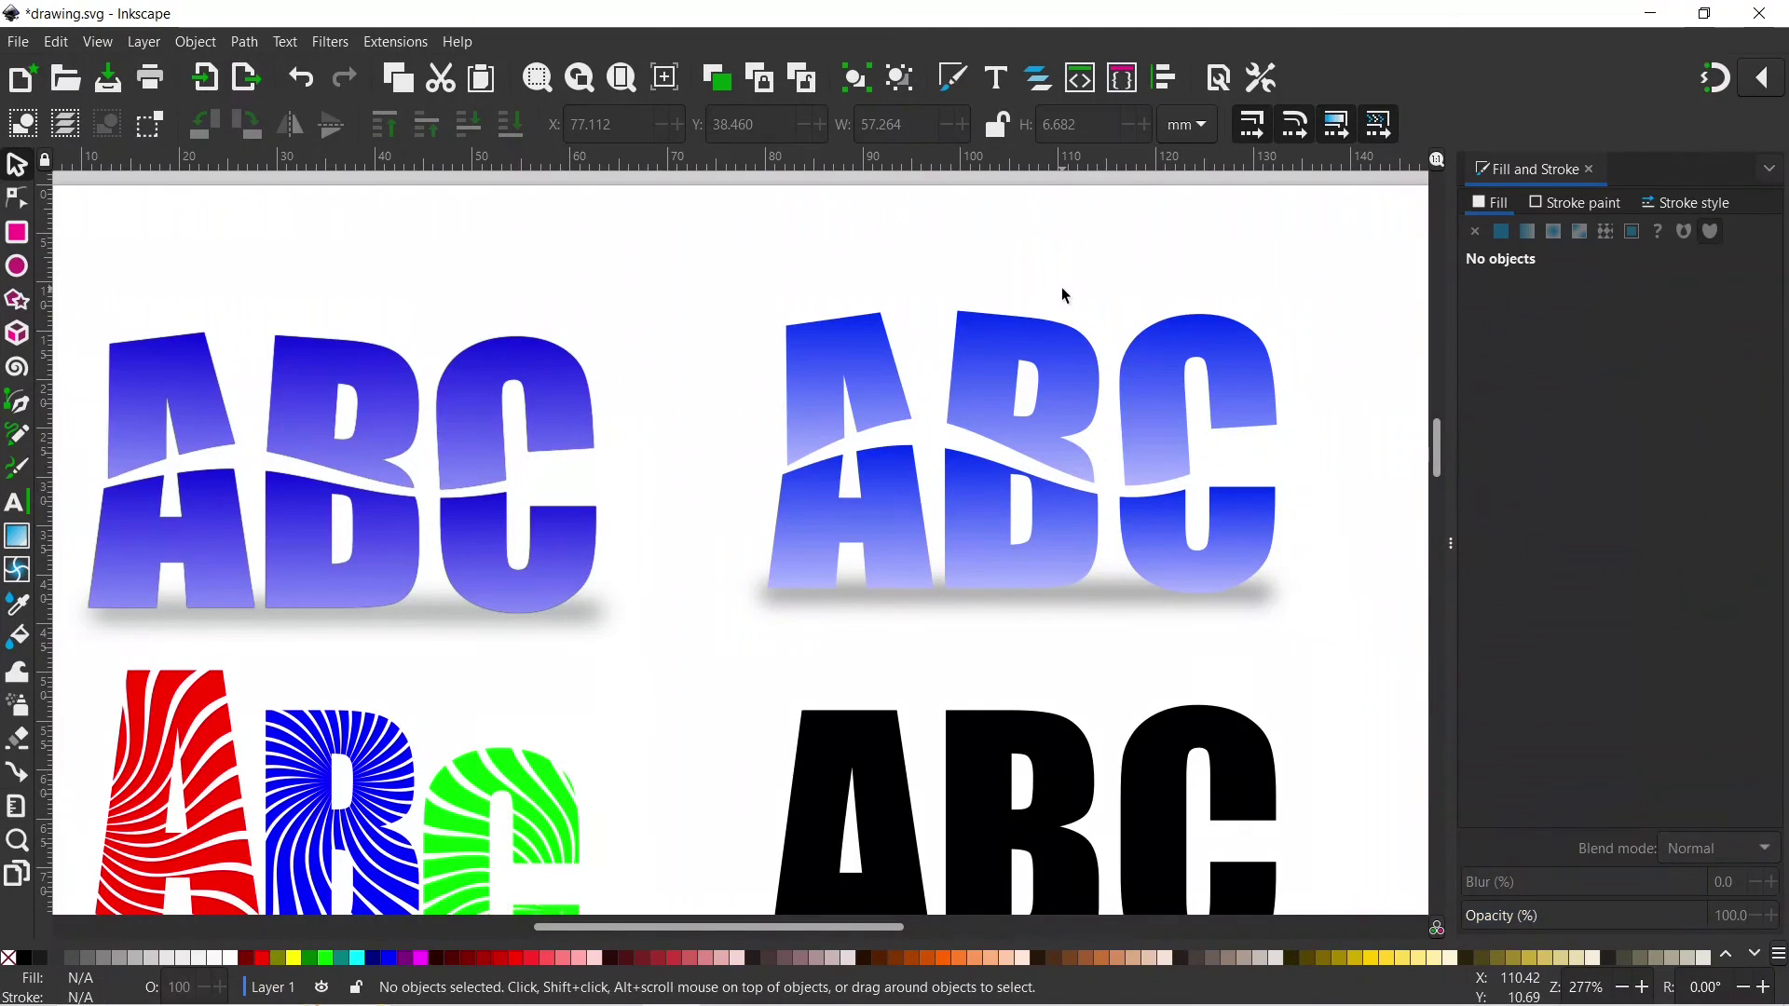